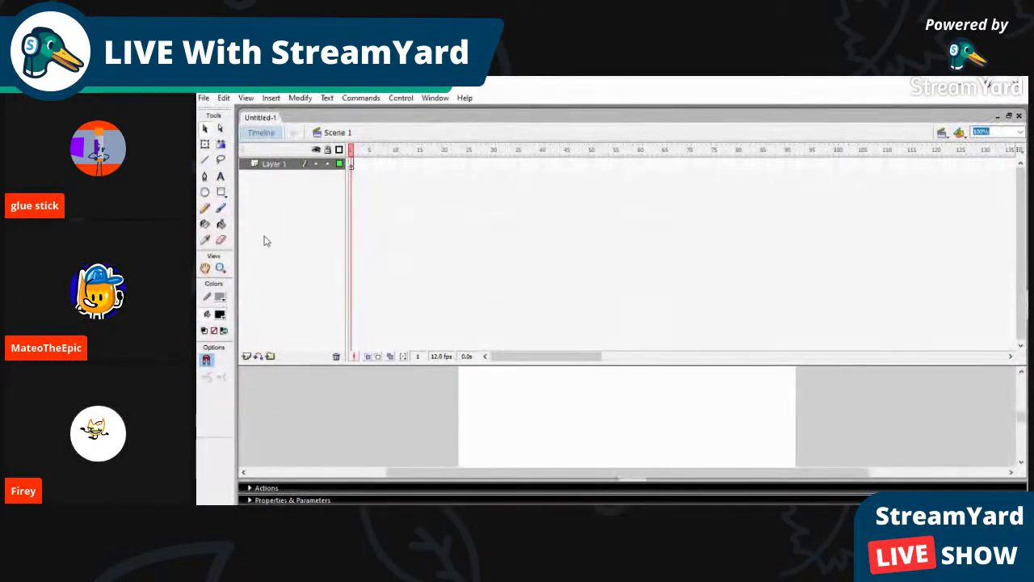
Step: Open the Flash document Ep11Sc1 from the Downloads folder
{"action": "left_click", "coordinate": [204, 98]}
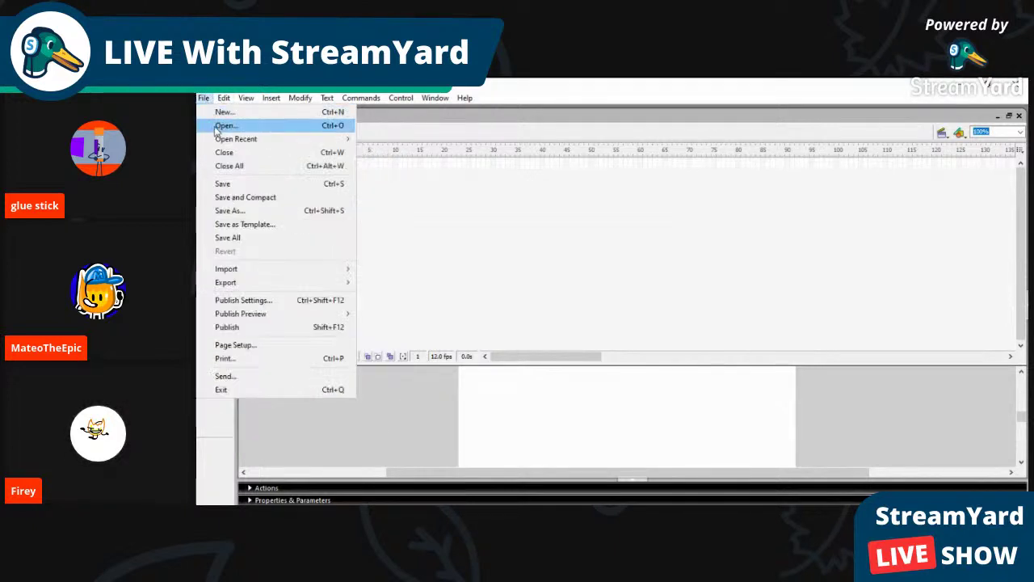
{"action": "left_click", "coordinate": [220, 125]}
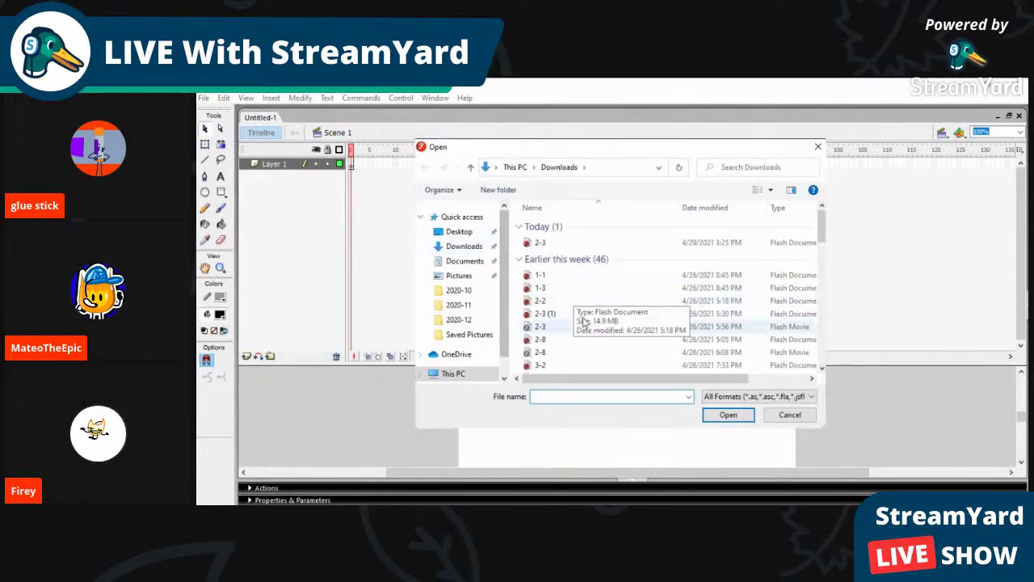
{"action": "left_click_drag", "start_coordinate": [820, 226], "coordinate": [808, 339]}
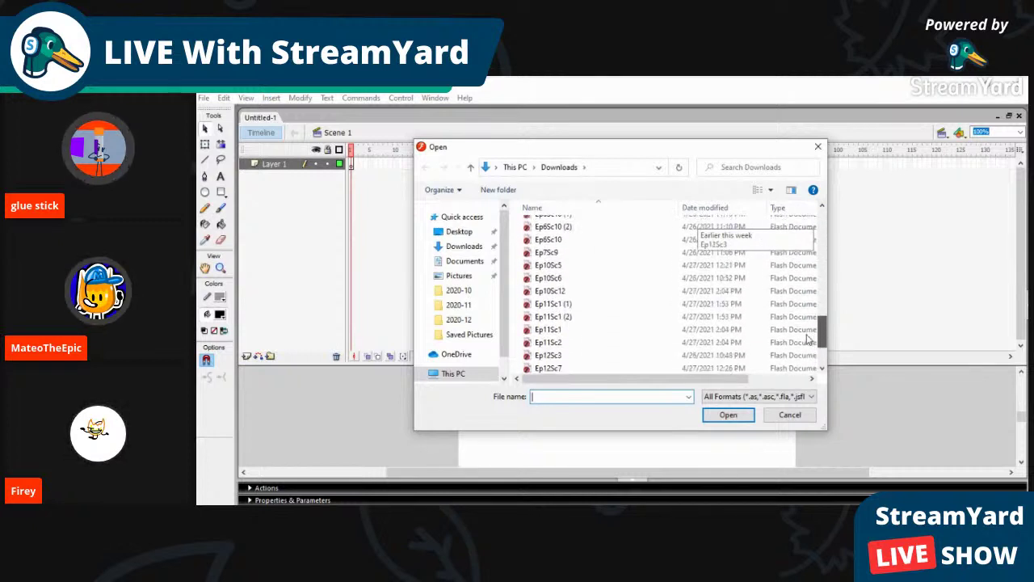
{"action": "left_click", "coordinate": [806, 332]}
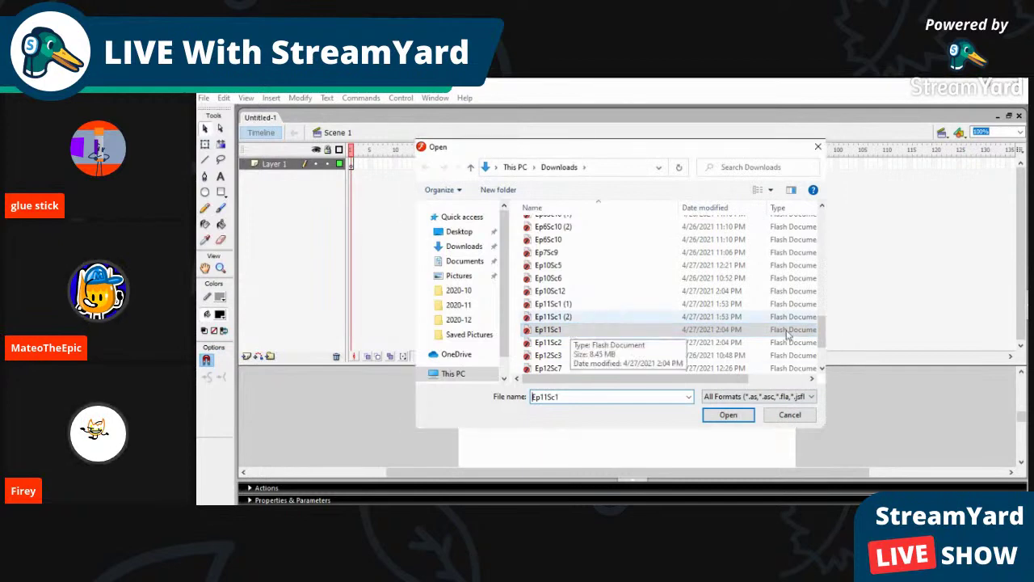
{"action": "mouse_move", "coordinate": [816, 328]}
{"action": "left_mouse_down"}
{"action": "mouse_move", "coordinate": [819, 355]}
{"action": "mouse_move", "coordinate": [804, 236]}
{"action": "mouse_move", "coordinate": [805, 348]}
{"action": "mouse_move", "coordinate": [805, 332]}
{"action": "left_mouse_up"}
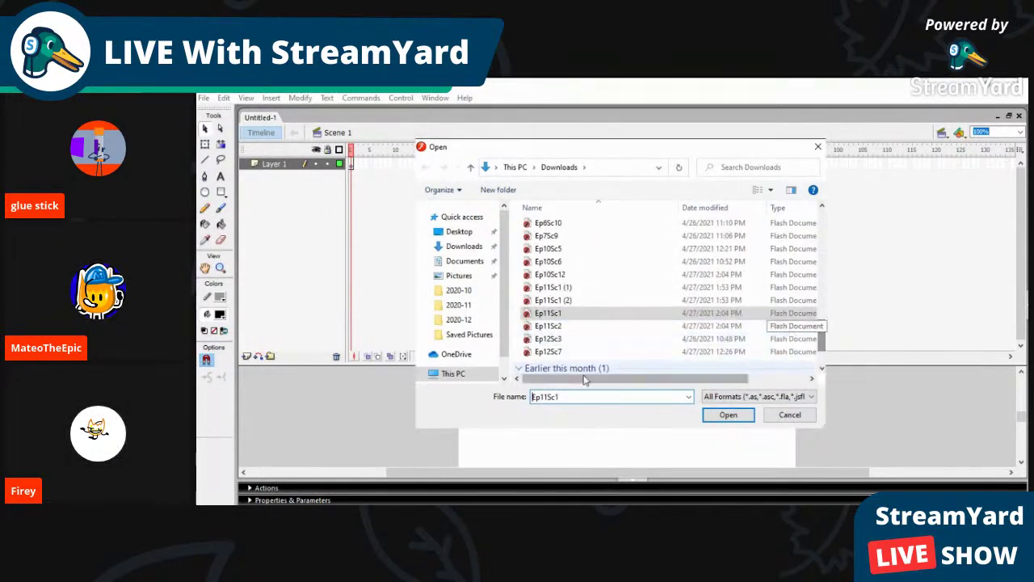
{"action": "left_click", "coordinate": [714, 418]}
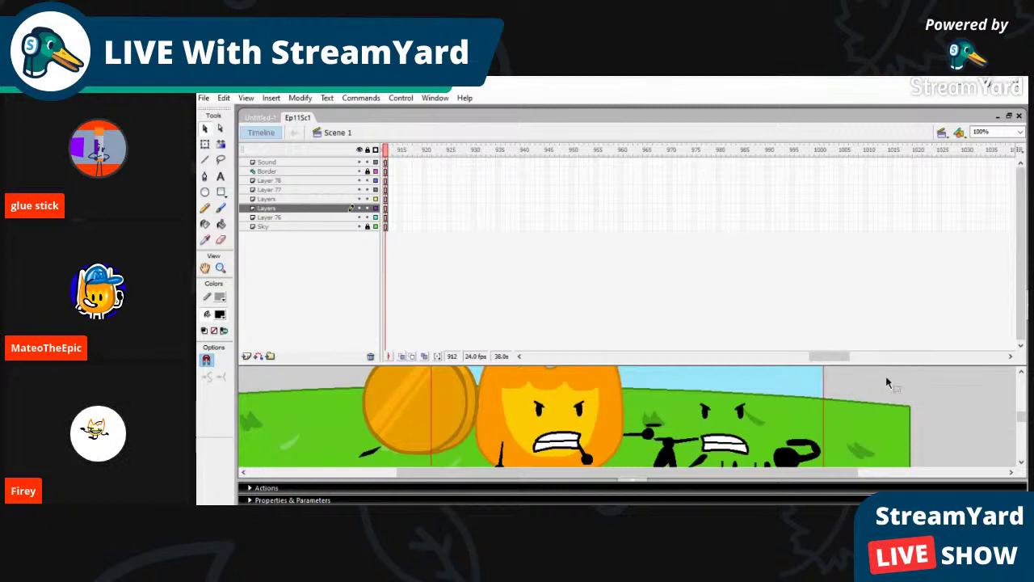
Step: Step backwards through the Ep11Sc1 animation on the timeline, from its end to frame 1
{"action": "scroll", "coordinate": [1023, 417], "scroll_direction": "down", "scroll_amount": 3}
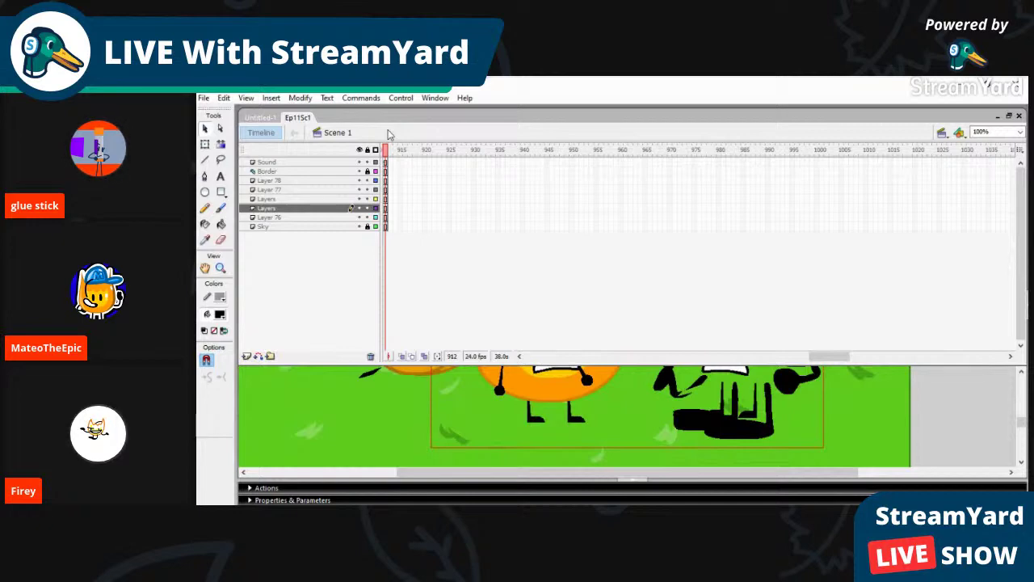
{"action": "left_click", "coordinate": [410, 208]}
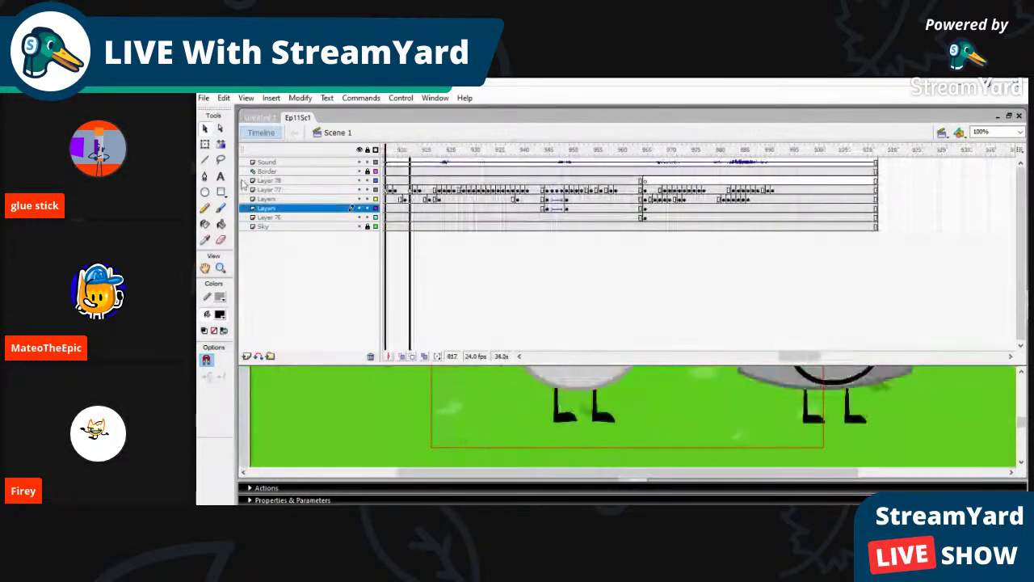
{"action": "left_click_drag", "start_coordinate": [243, 184], "coordinate": [243, 185]}
{"action": "key", "text": "comma"}
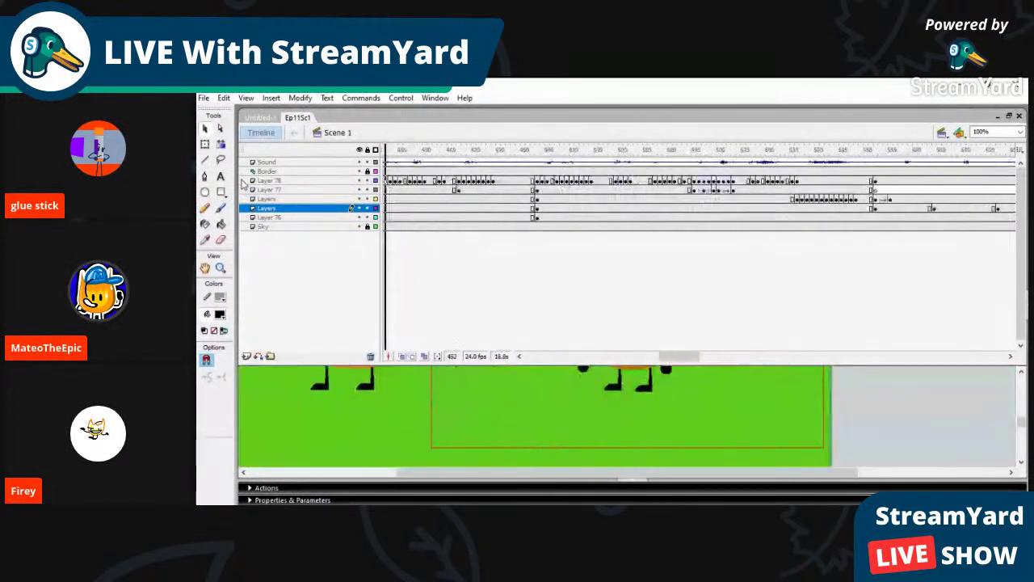
{"action": "key", "text": "comma"}
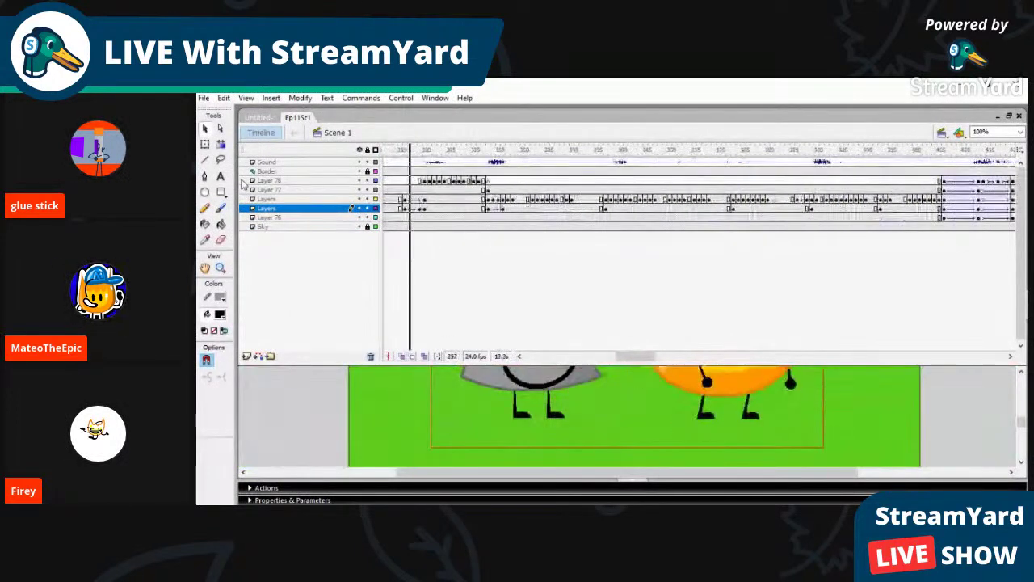
{"action": "key", "text": "comma"}
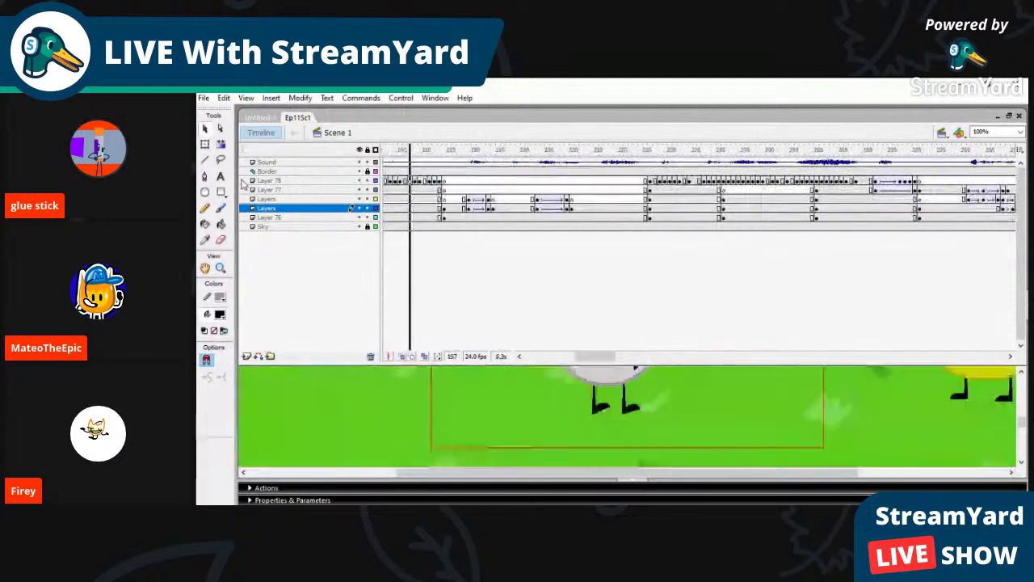
{"action": "key", "text": "comma"}
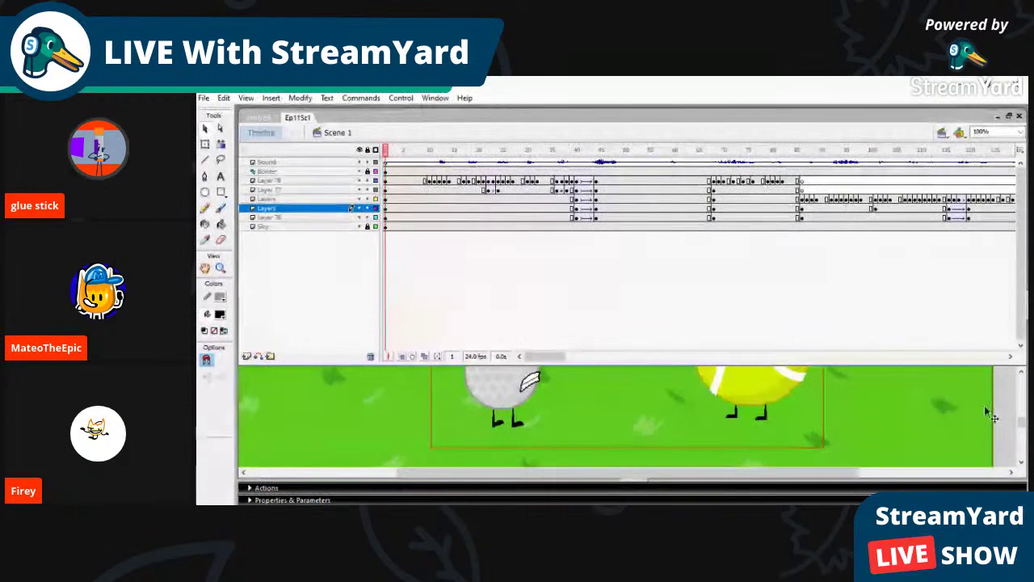
Step: Scrub the Ep11Sc1 timeline to frame 40 and examine the golf ball and tennis ball scene on the stage
{"action": "left_click_drag", "start_coordinate": [1022, 422], "coordinate": [1021, 418]}
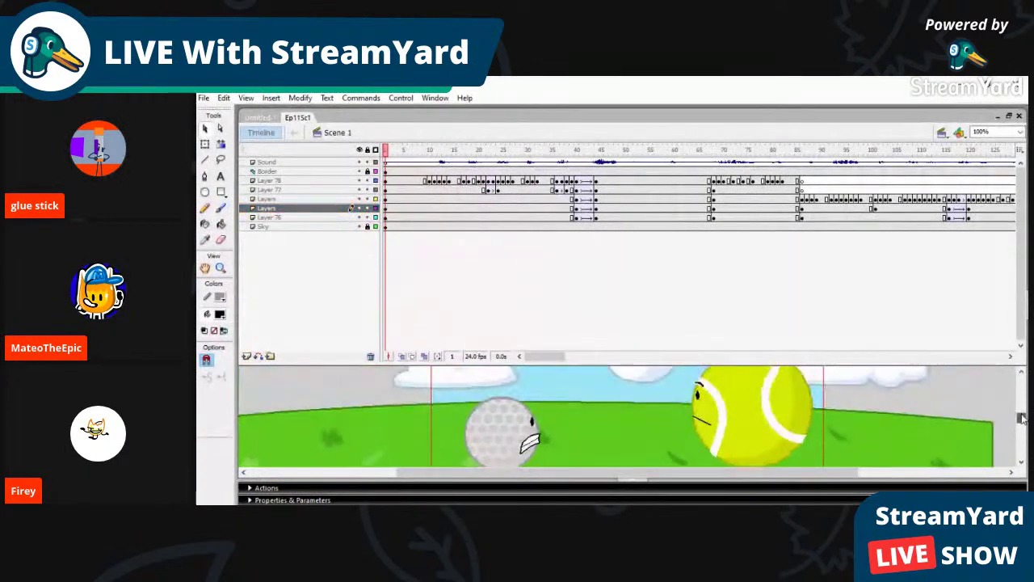
{"action": "left_click_drag", "start_coordinate": [386, 150], "coordinate": [580, 185]}
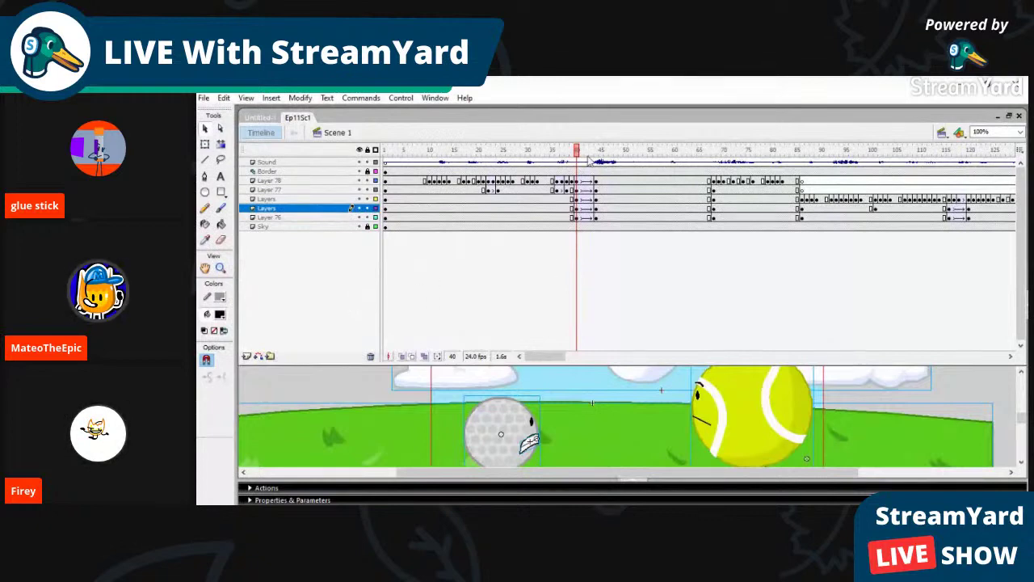
{"action": "left_click", "coordinate": [482, 276]}
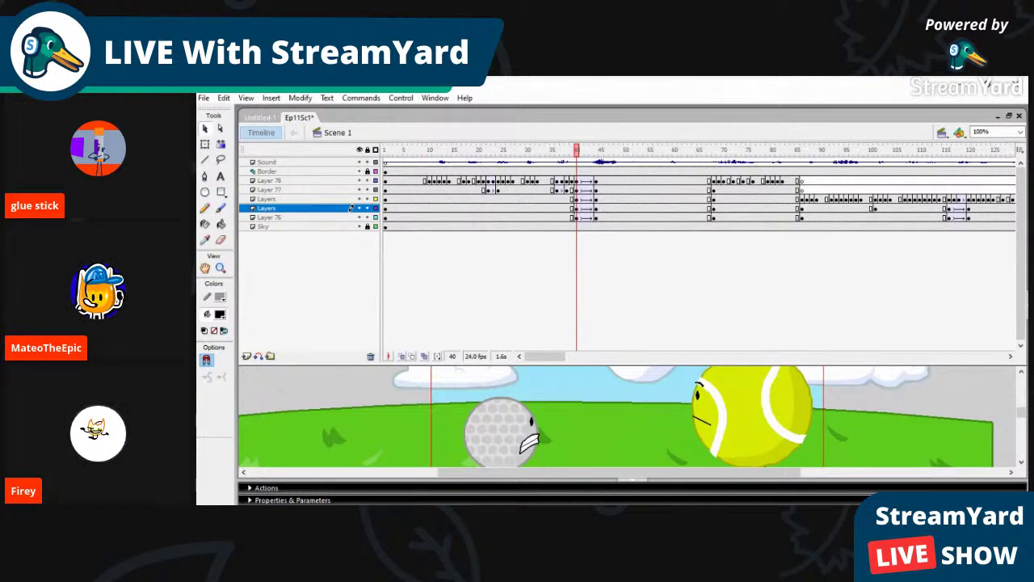
{"action": "left_click_drag", "start_coordinate": [1023, 412], "coordinate": [1020, 411]}
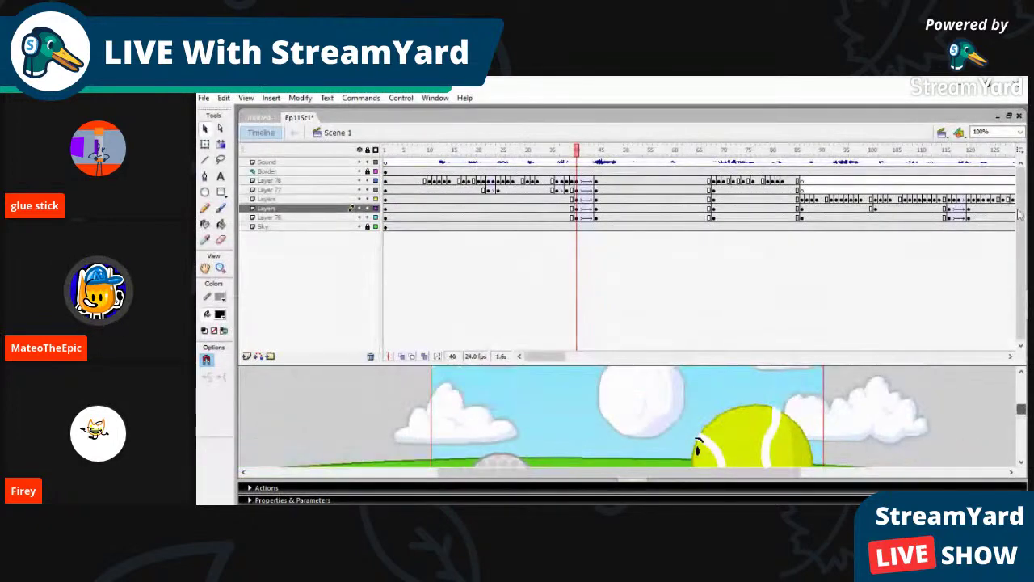
{"action": "scroll", "coordinate": [1018, 215], "scroll_direction": "down", "scroll_amount": 2}
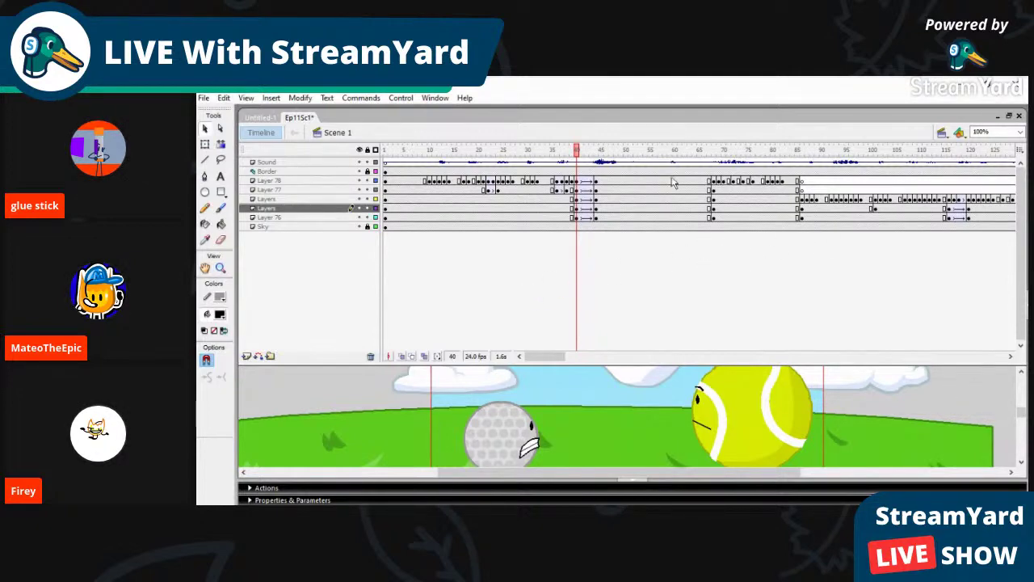
{"action": "left_click", "coordinate": [988, 85]}
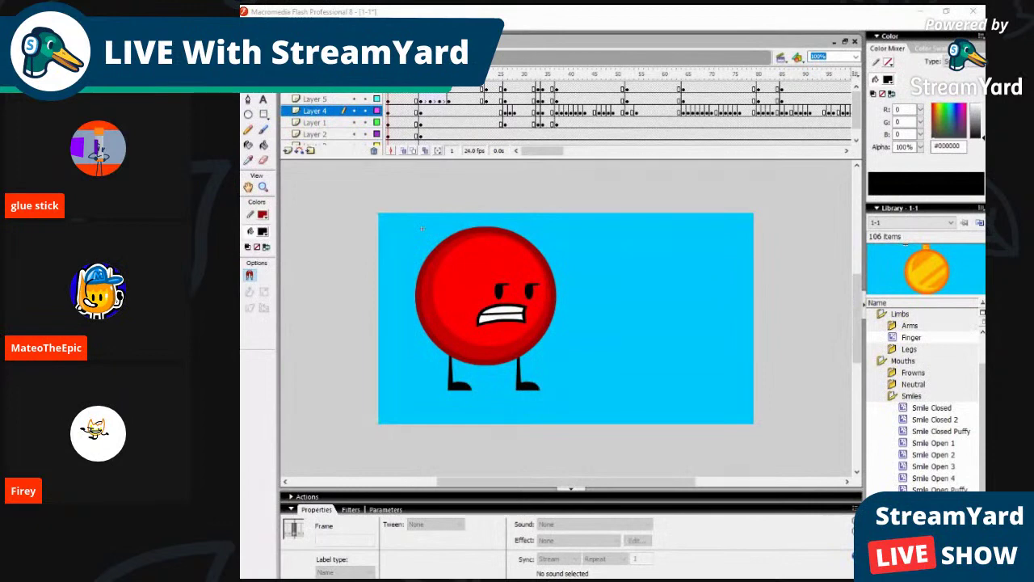
Step: Play the red ball animation in the 1-1 document and scrub back and forth through its frames
{"action": "key", "text": "Return"}
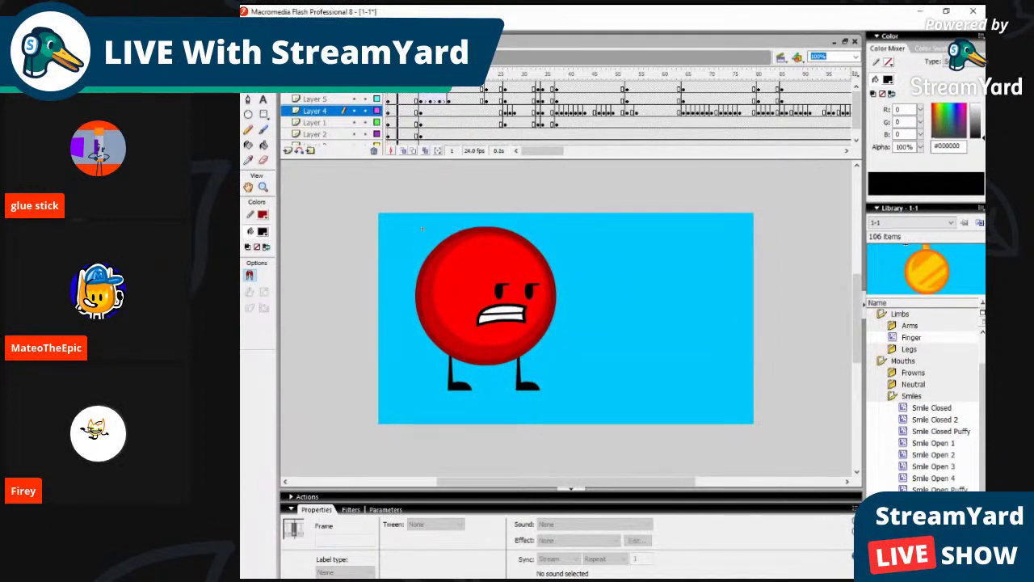
{"action": "left_click_drag", "start_coordinate": [425, 74], "coordinate": [393, 75]}
{"action": "key", "text": "comma"}
{"action": "key", "text": "comma"}
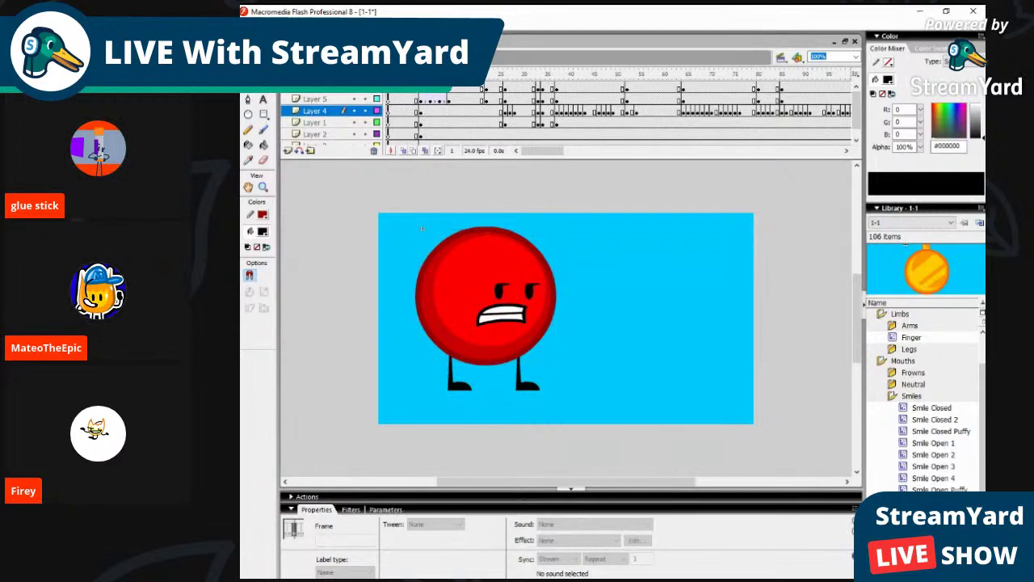
{"action": "key", "text": "period"}
{"action": "key", "text": "period"}
{"action": "left_click", "coordinate": [423, 270]}
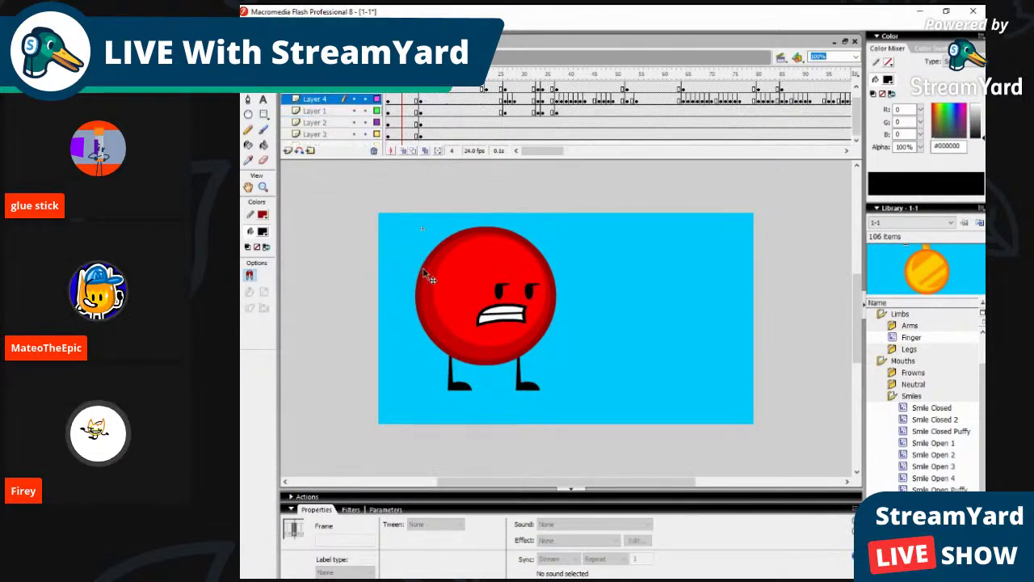
{"action": "left_click", "coordinate": [393, 251]}
{"action": "key", "text": "Return"}
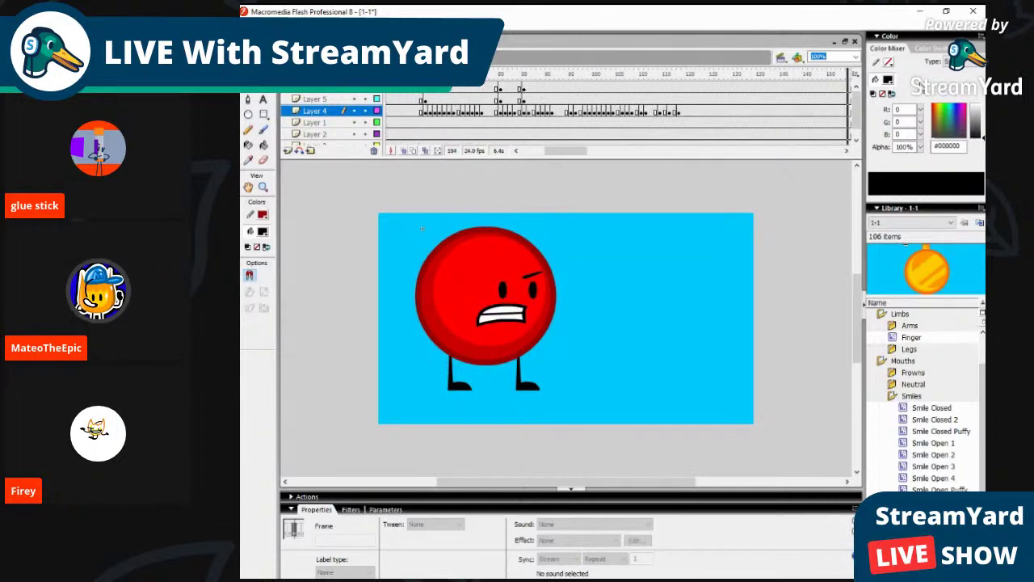
{"action": "left_click_drag", "start_coordinate": [920, 85], "coordinate": [568, 103]}
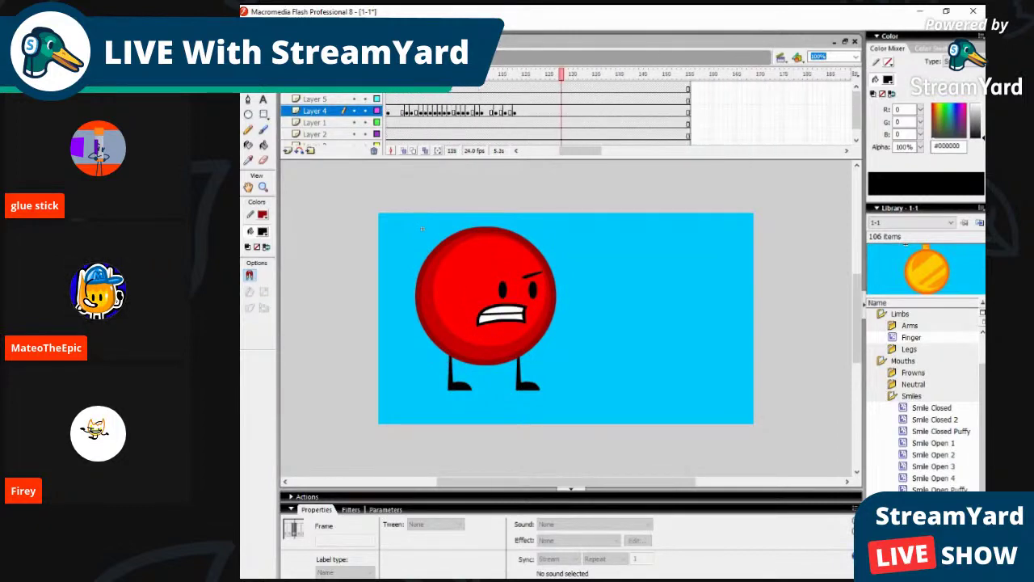
Step: In the Untitled-1 document, draw a tall rectangle about 119 by 265 px with a light grey fill and a #666666 outline
{"action": "left_click", "coordinate": [307, 42]}
{"action": "left_click", "coordinate": [263, 130]}
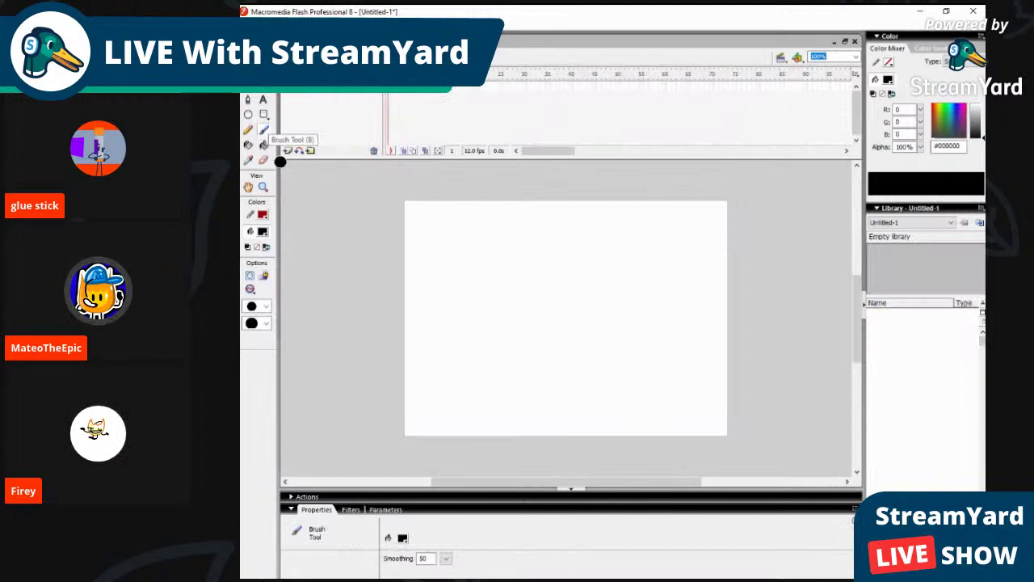
{"action": "left_click", "coordinate": [263, 113]}
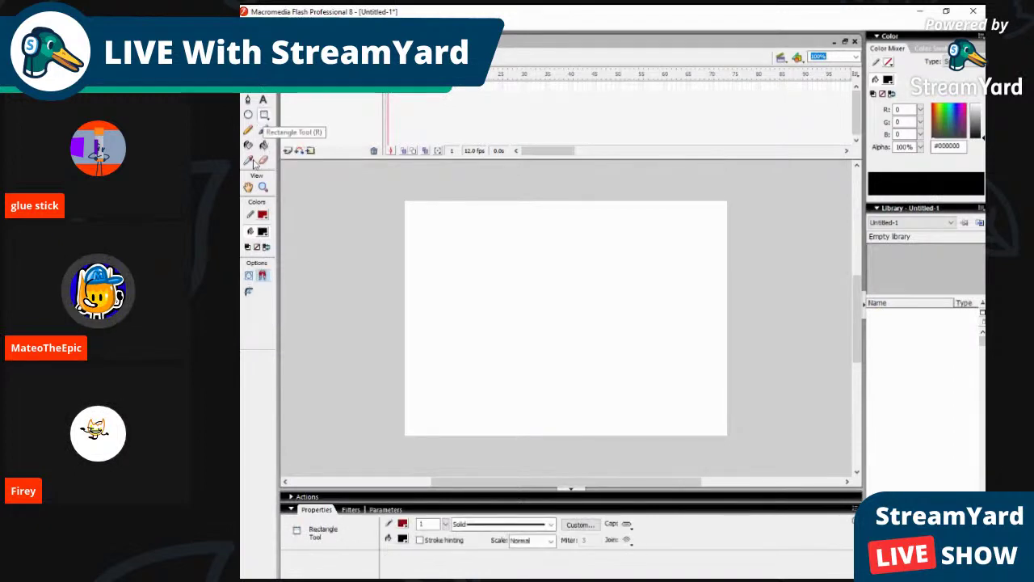
{"action": "left_click", "coordinate": [262, 231]}
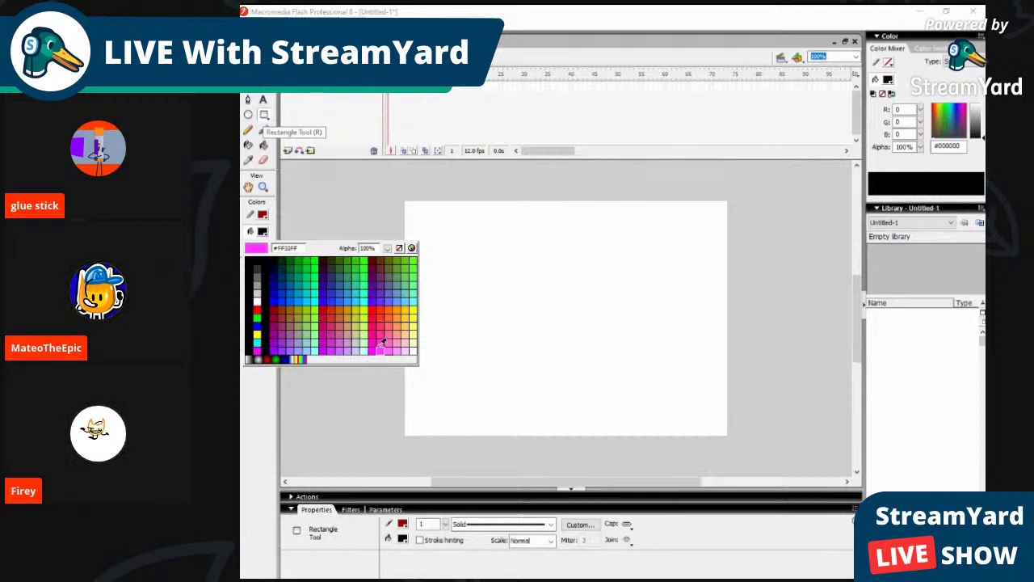
{"action": "left_click", "coordinate": [257, 301]}
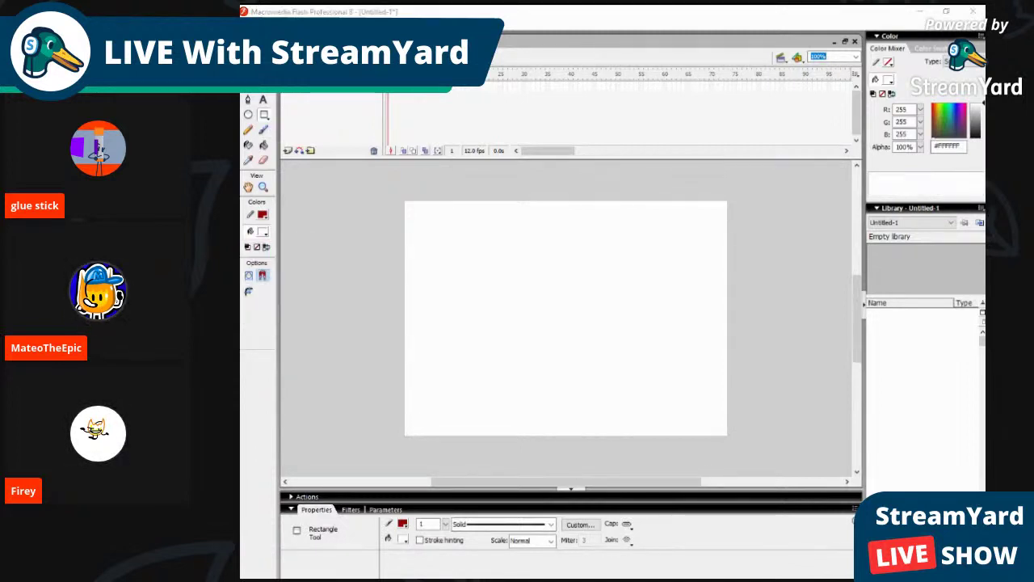
{"action": "left_click", "coordinate": [270, 229]}
{"action": "left_click", "coordinate": [257, 291]}
{"action": "left_click", "coordinate": [270, 220]}
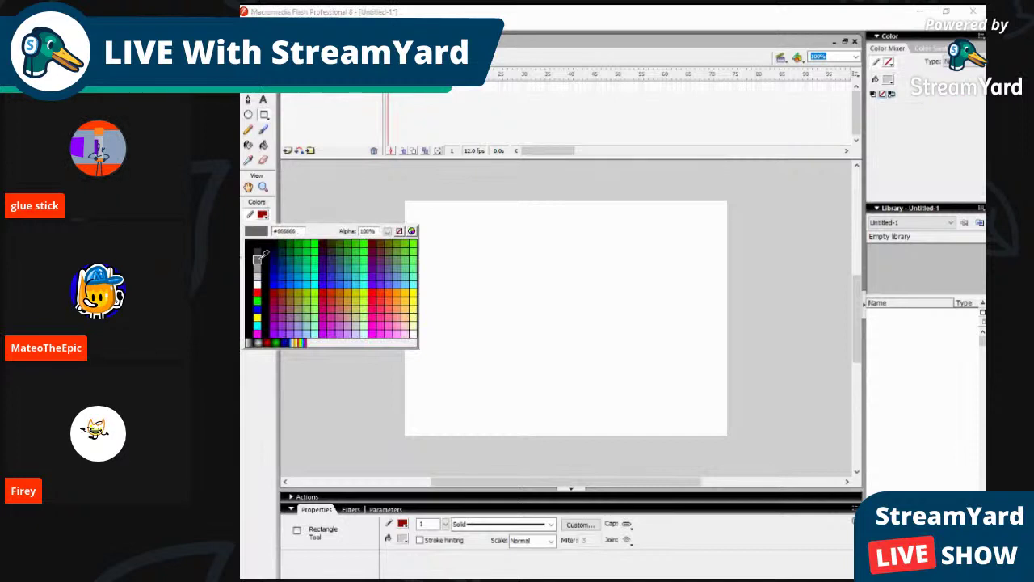
{"action": "left_click", "coordinate": [255, 257]}
{"action": "left_click_drag", "start_coordinate": [475, 246], "coordinate": [524, 374]}
{"action": "key", "text": "v"}
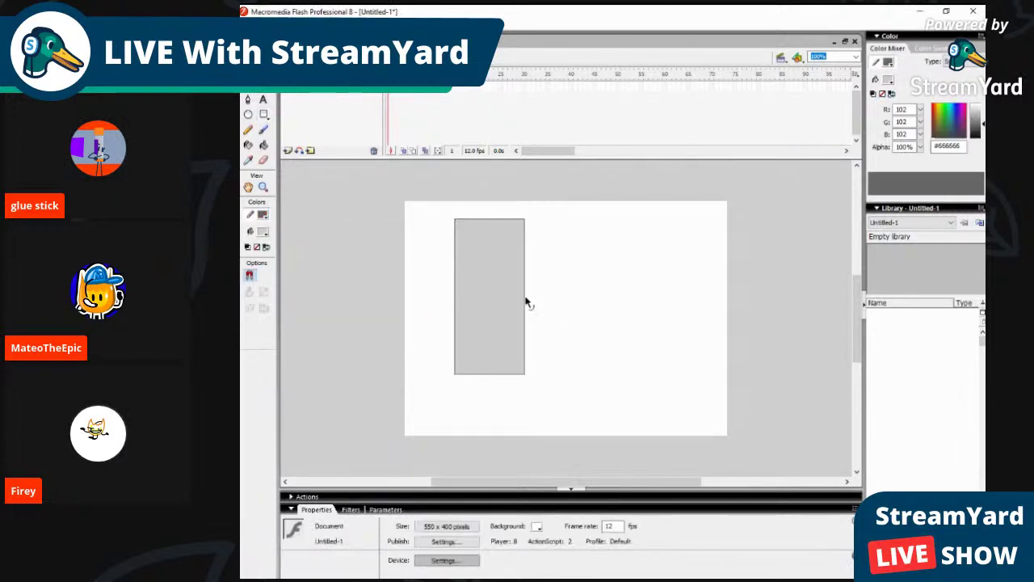
Step: Set the stroke height of the rectangle's outline to 10
{"action": "key", "text": "q"}
{"action": "left_click", "coordinate": [505, 345]}
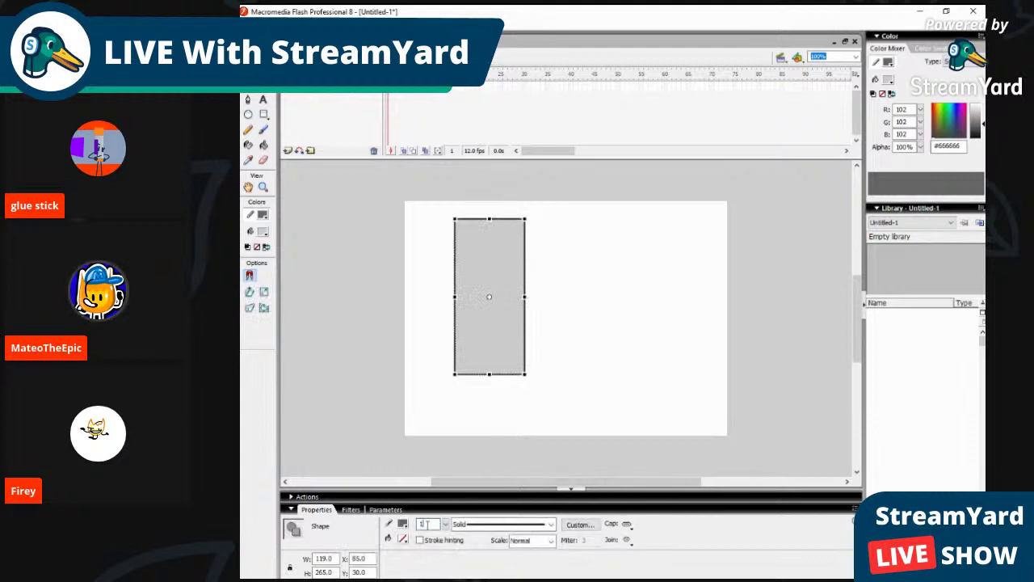
{"action": "key", "text": "Return"}
{"action": "left_click", "coordinate": [571, 306]}
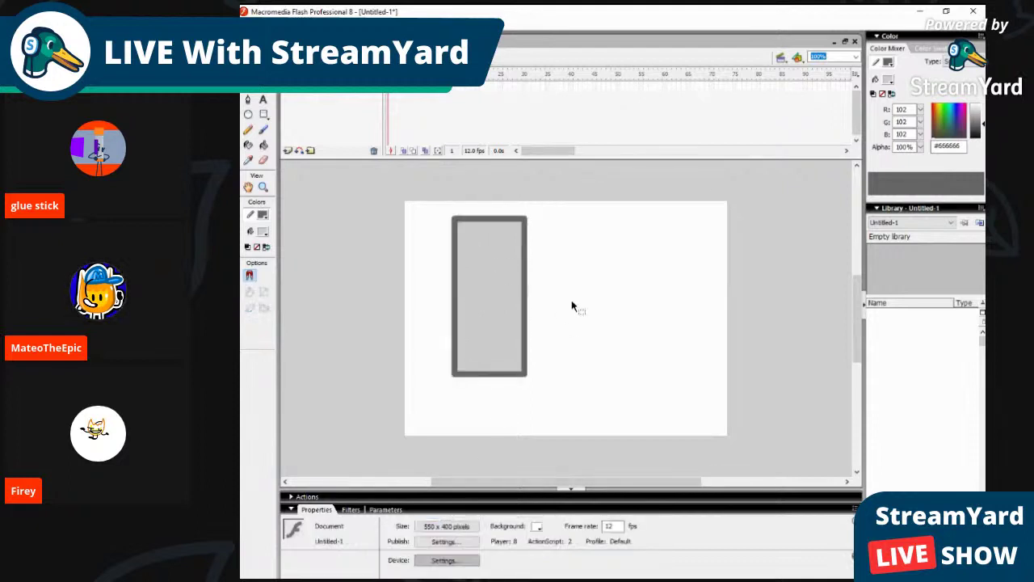
Step: Try the None stroke scaling on the rectangle's outline, set it back to Normal and reselect the outline
{"action": "double_click", "coordinate": [525, 313]}
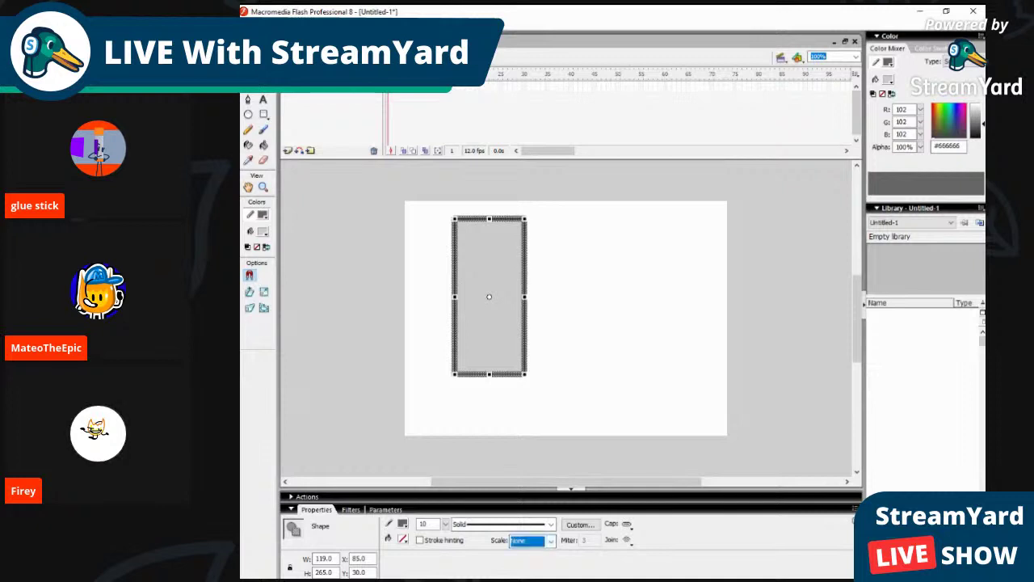
{"action": "left_click", "coordinate": [534, 545]}
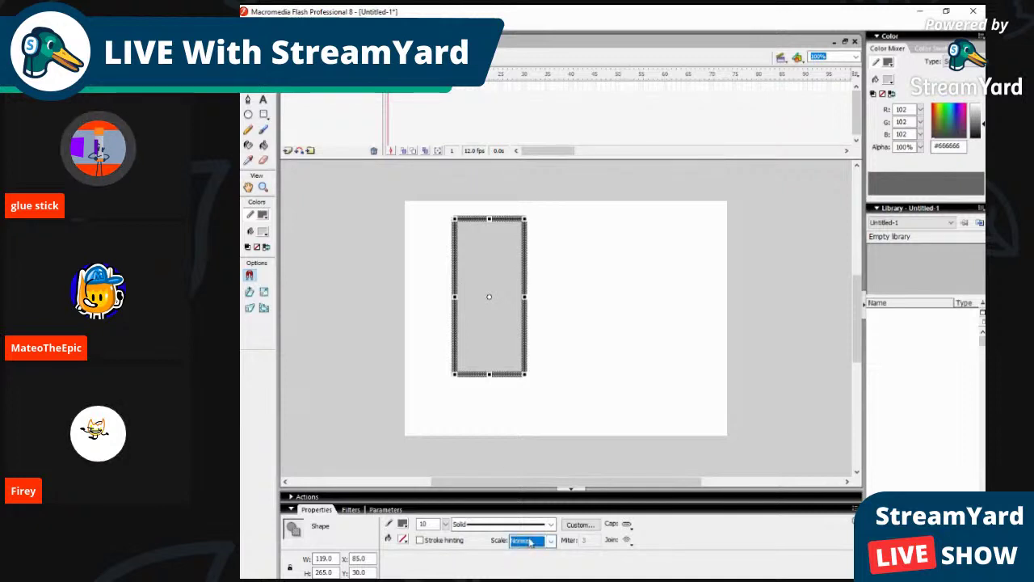
{"action": "left_click", "coordinate": [359, 511]}
{"action": "left_click", "coordinate": [316, 510]}
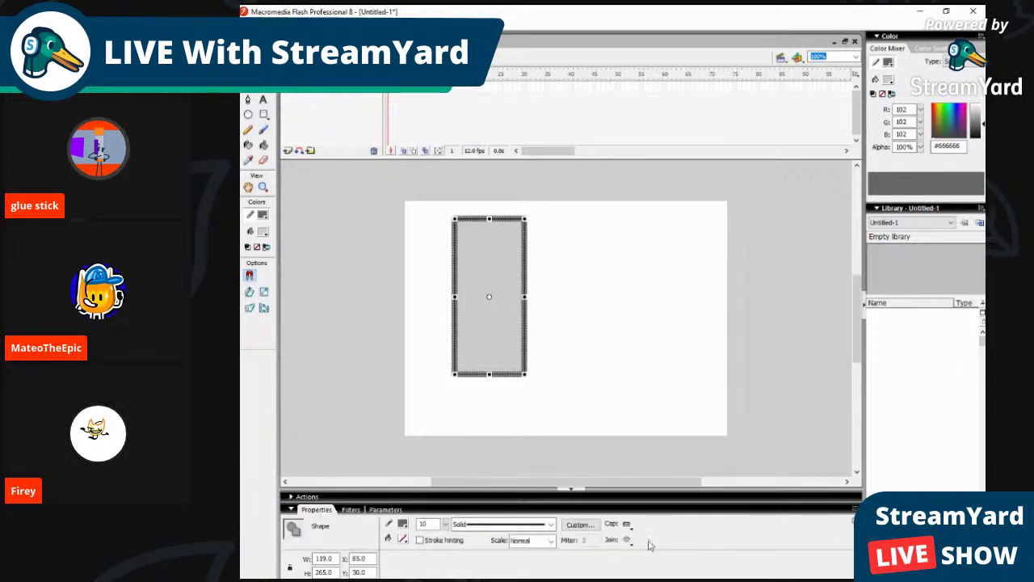
{"action": "left_click", "coordinate": [619, 376]}
{"action": "double_click", "coordinate": [525, 354]}
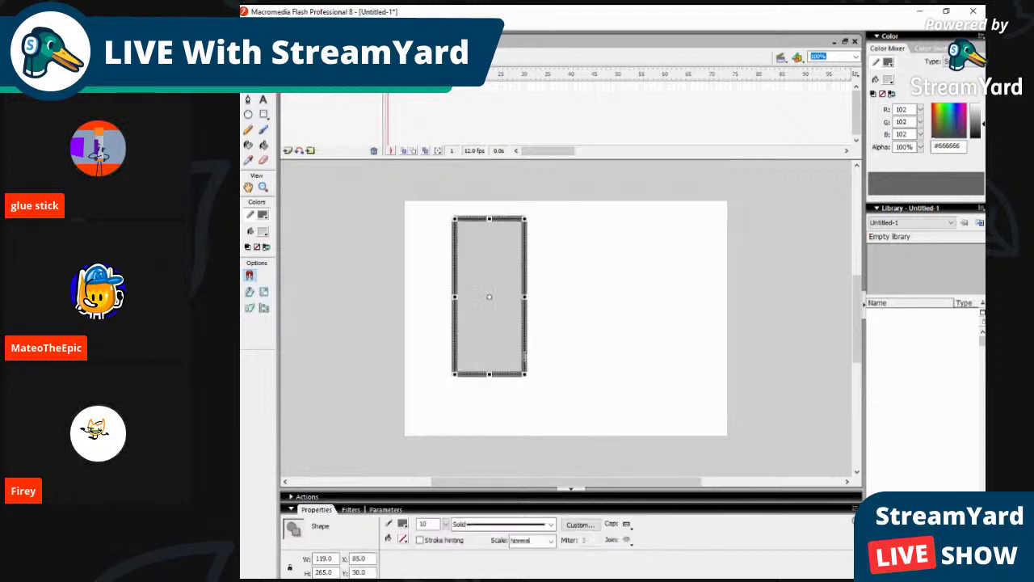
Step: Draw two horizontal black lines with a stroke height of 1 across the rectangle, one in its upper part and one in its lower part
{"action": "left_click", "coordinate": [607, 376]}
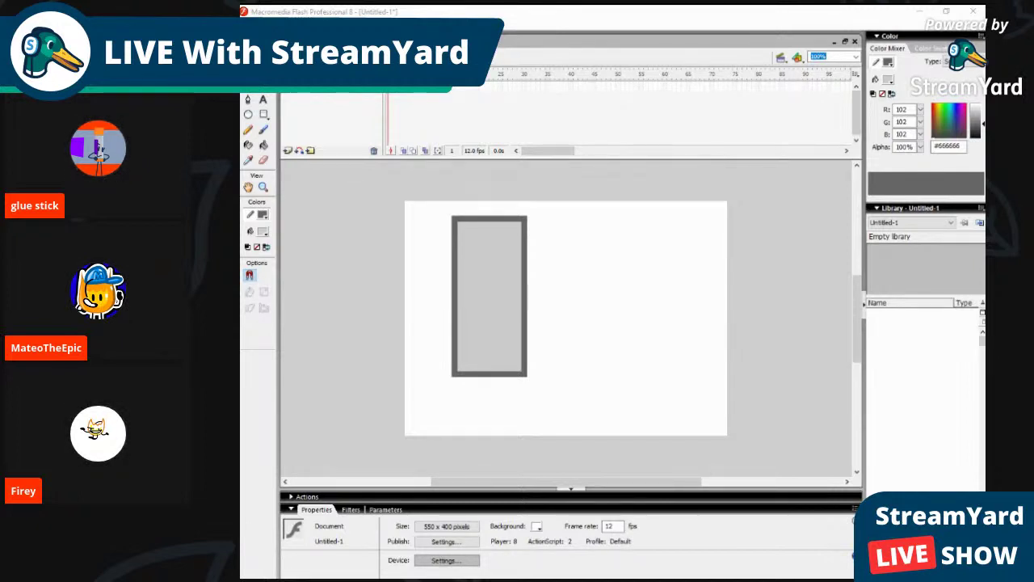
{"action": "key", "text": "alt+Tab"}
{"action": "left_click", "coordinate": [248, 85]}
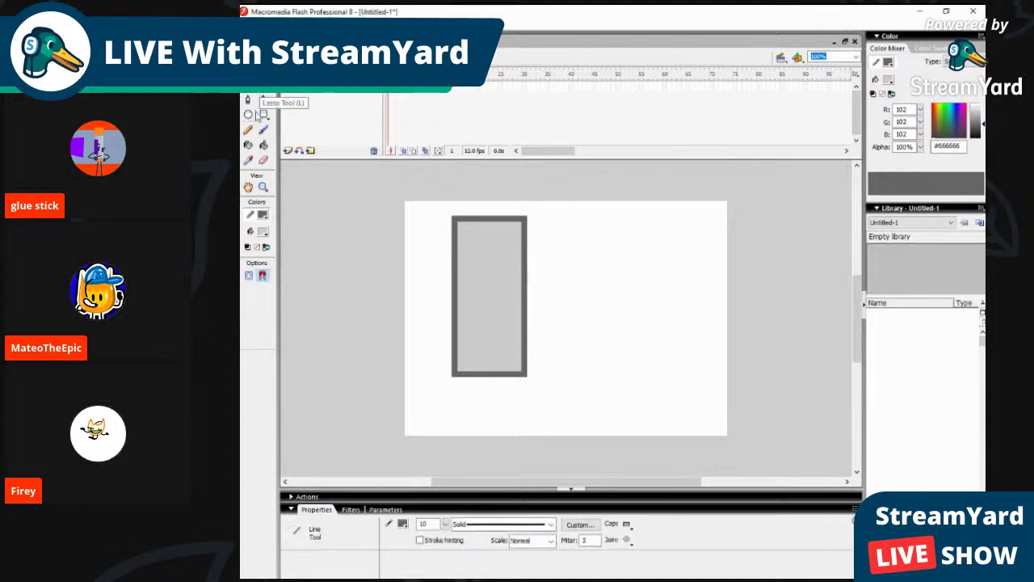
{"action": "left_click", "coordinate": [262, 214]}
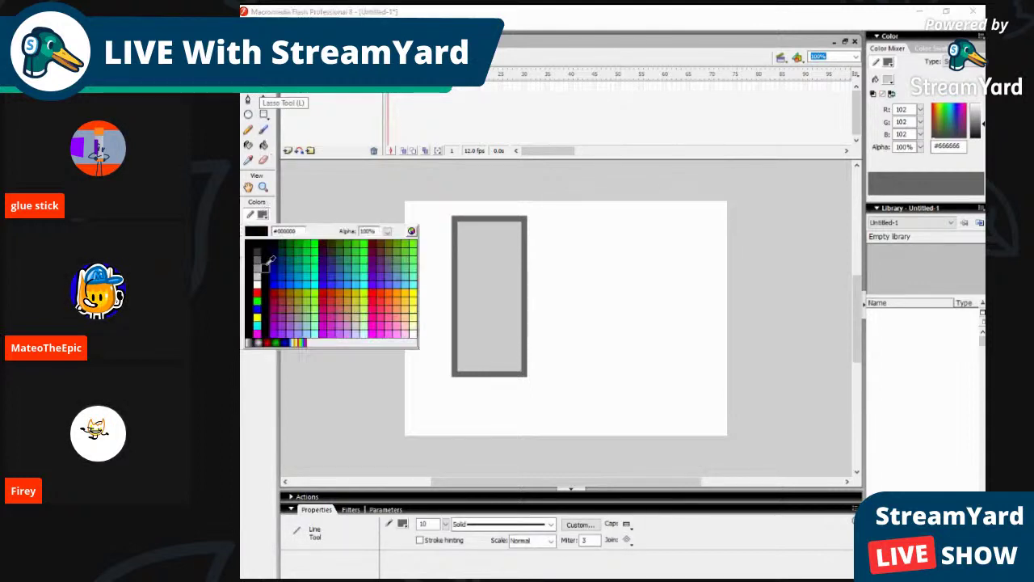
{"action": "left_click", "coordinate": [250, 236]}
{"action": "key", "text": "BackSpace"}
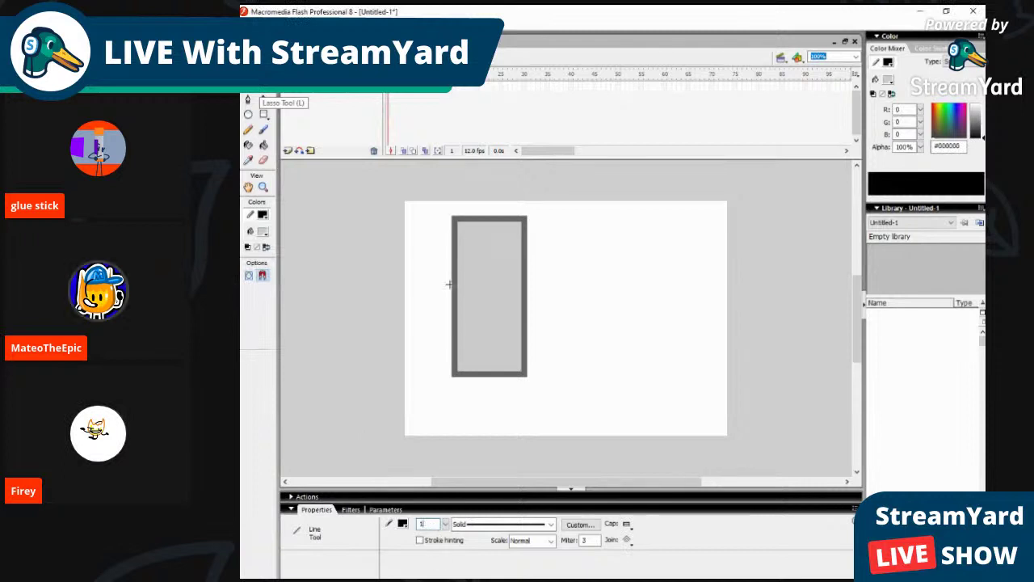
{"action": "left_click_drag", "start_coordinate": [432, 261], "coordinate": [549, 261]}
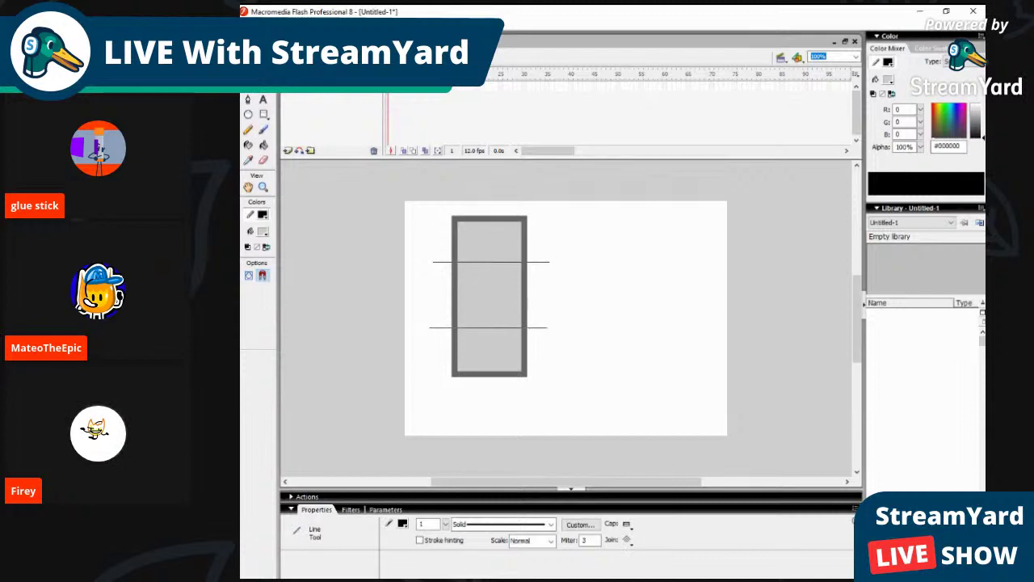
Step: Nudge the upper horizontal line up to Y 90
{"action": "key", "text": "v"}
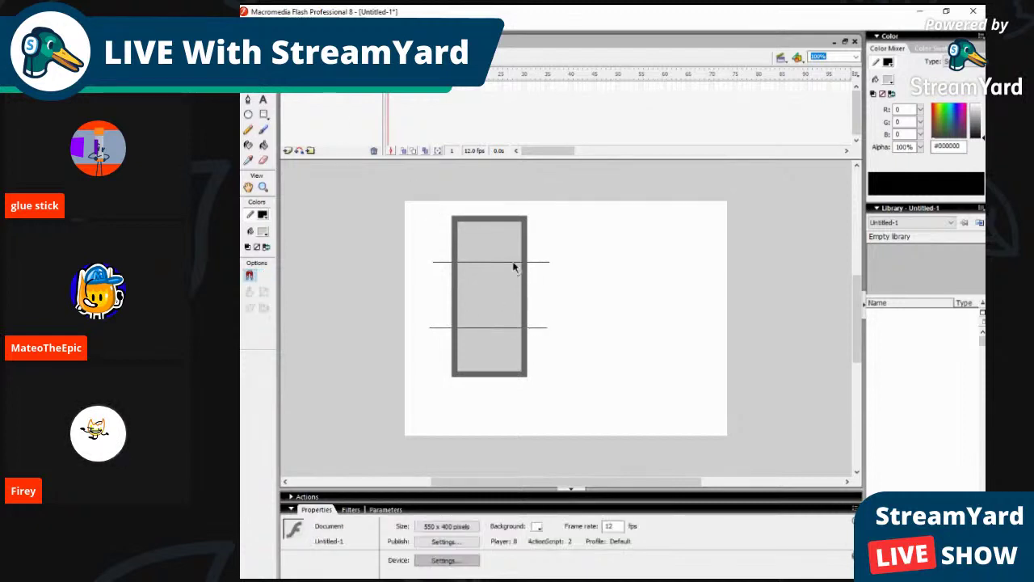
{"action": "left_click", "coordinate": [514, 262]}
{"action": "key", "text": "Up"}
{"action": "key", "text": "Up"}
{"action": "key", "text": "Up"}
{"action": "key", "text": "Up"}
{"action": "key", "text": "Up"}
{"action": "key", "text": "Up"}
{"action": "key", "text": "Up"}
{"action": "key", "text": "Up"}
{"action": "key", "text": "Up"}
{"action": "key", "text": "Up"}
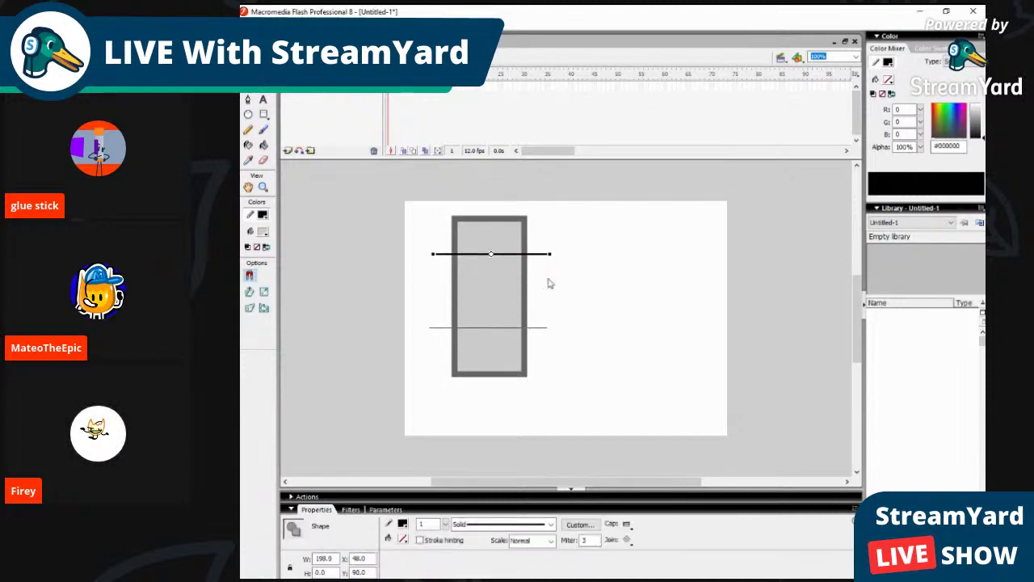
Step: Nudge the lower horizontal line slightly down towards the rectangle's bottom edge and deselect it
{"action": "left_click", "coordinate": [548, 283]}
{"action": "left_click", "coordinate": [487, 328]}
{"action": "key", "text": "Down"}
{"action": "key", "text": "Down"}
{"action": "key", "text": "Down"}
{"action": "key", "text": "Down"}
{"action": "key", "text": "Down"}
{"action": "key", "text": "Down"}
{"action": "left_click", "coordinate": [541, 336]}
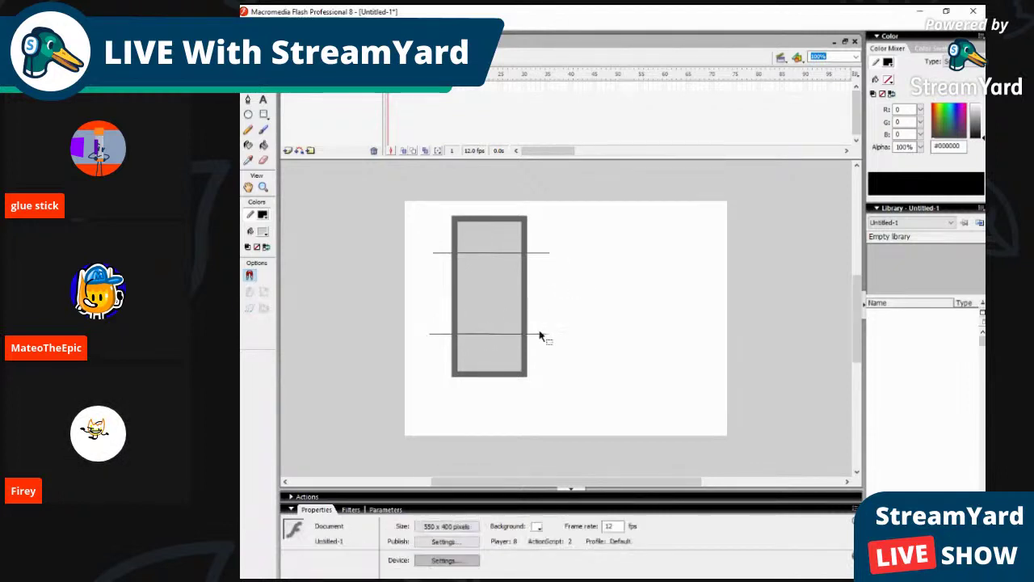
Step: Change the stroke colour of the rectangle's bottom edge to orange #FF6600
{"action": "left_click", "coordinate": [519, 374]}
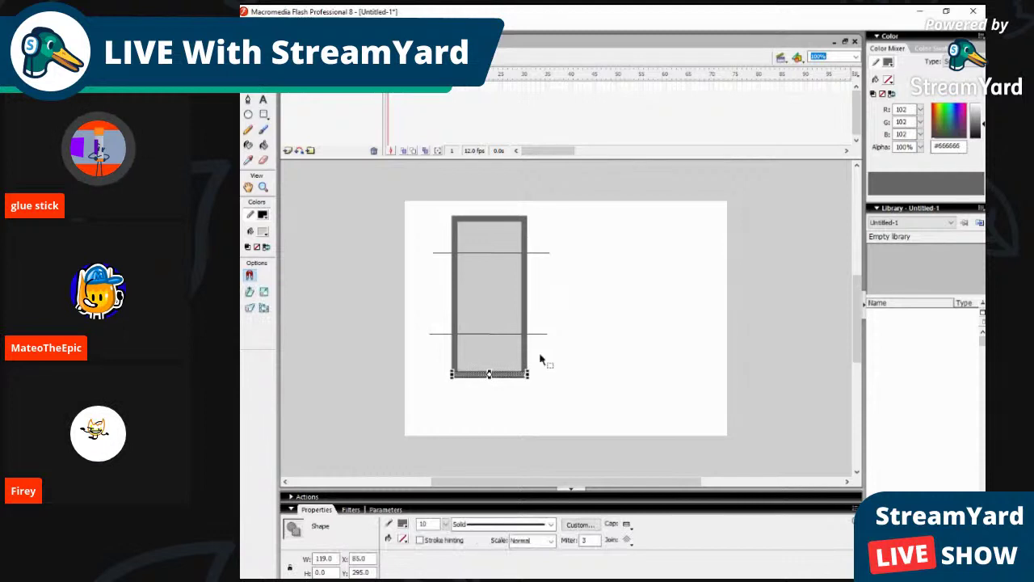
{"action": "left_click", "coordinate": [545, 384]}
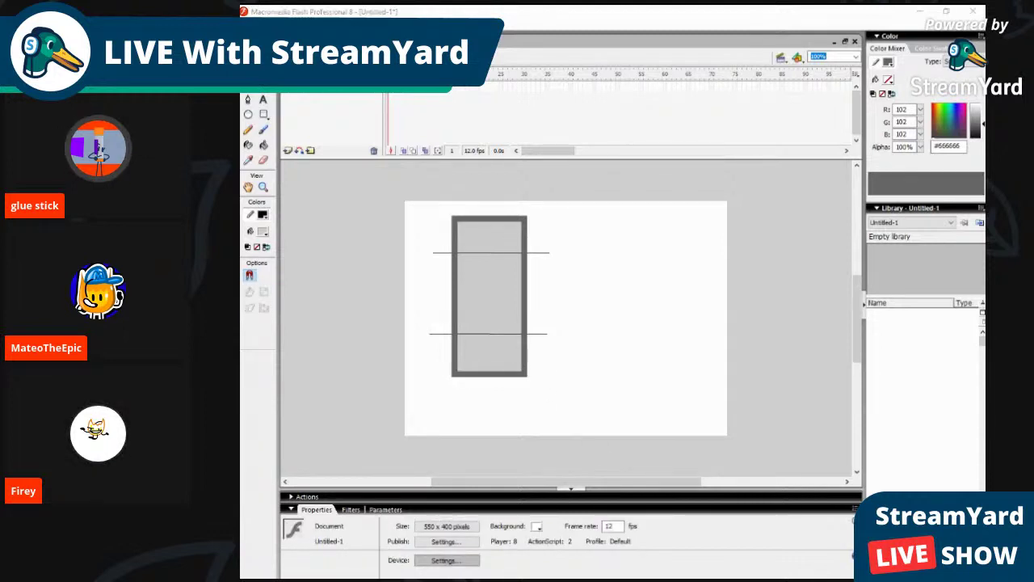
{"action": "key", "text": "alt+Tab"}
{"action": "left_click", "coordinate": [496, 377]}
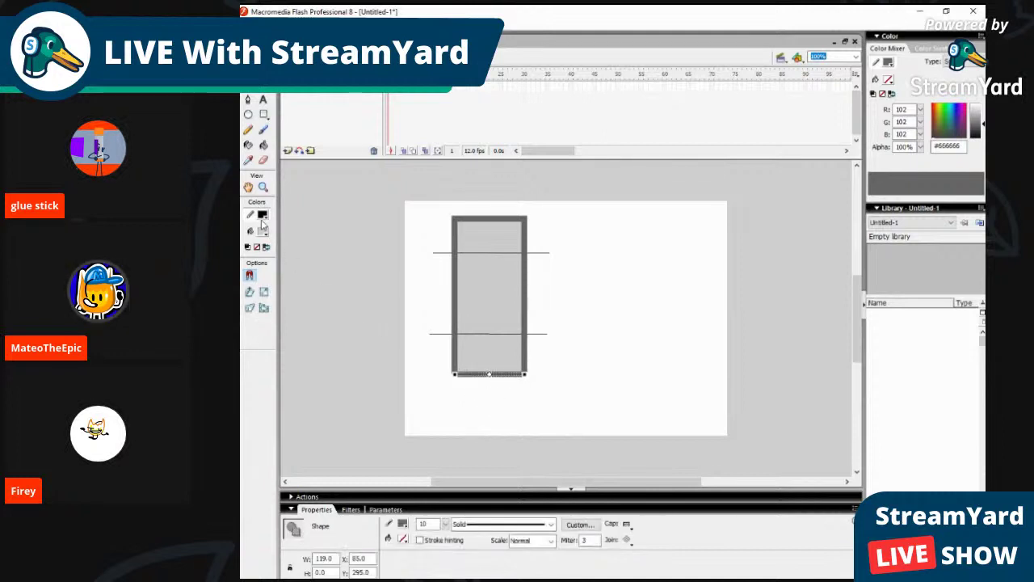
{"action": "left_click", "coordinate": [263, 215]}
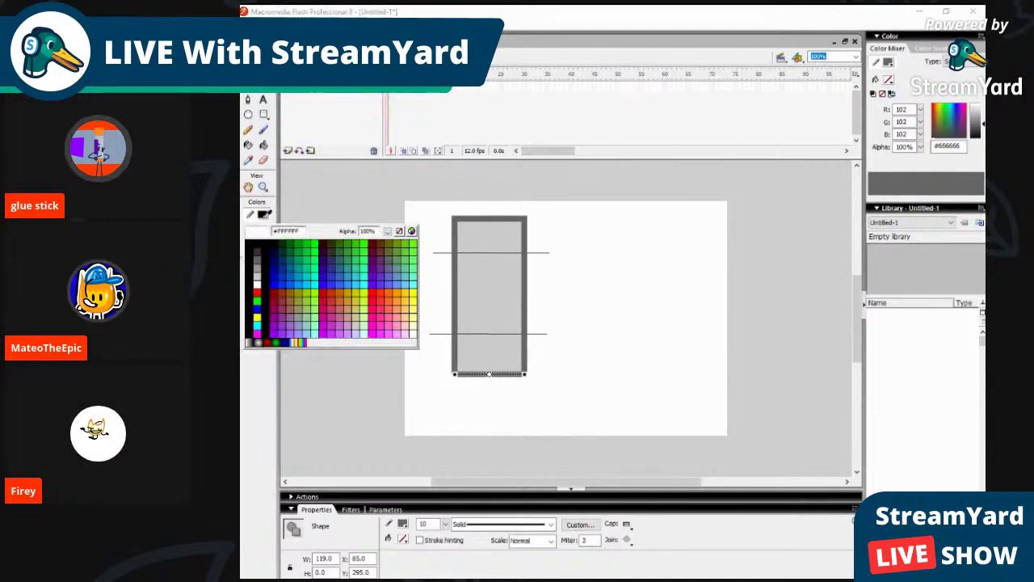
{"action": "left_click", "coordinate": [392, 288]}
{"action": "left_click", "coordinate": [445, 366]}
Step: Recolour the left and right outline segments below the lower horizontal line in orange #FF6600
{"action": "left_click", "coordinate": [452, 362]}
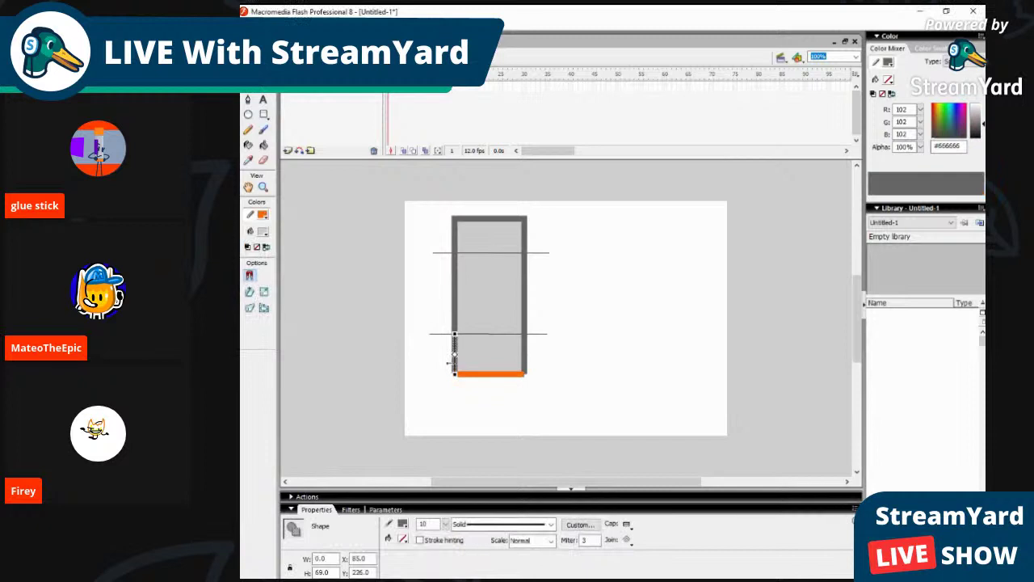
{"action": "left_click", "coordinate": [262, 215]}
{"action": "left_click", "coordinate": [394, 289]}
{"action": "left_click", "coordinate": [449, 329]}
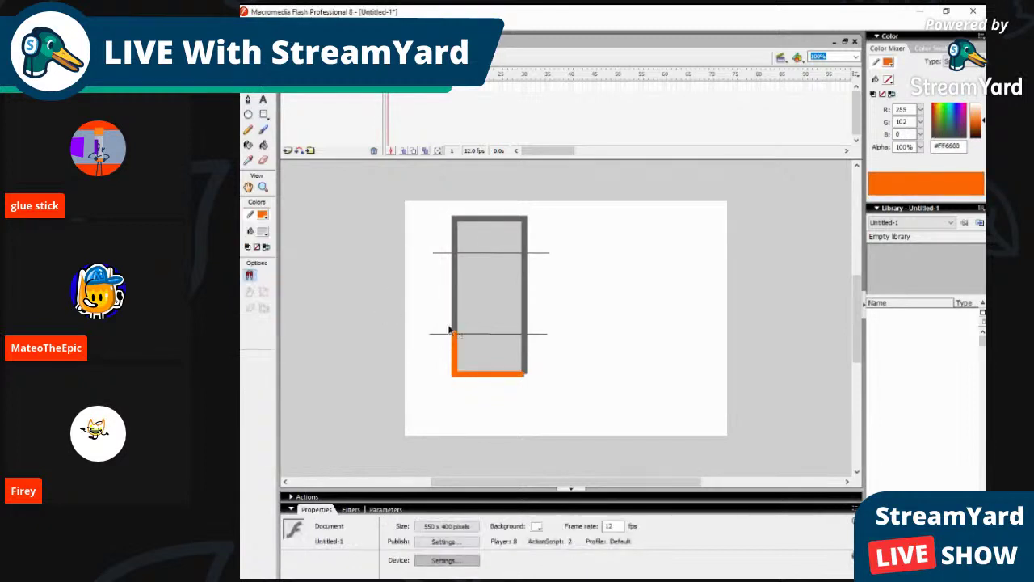
{"action": "left_click", "coordinate": [526, 362]}
{"action": "left_click", "coordinate": [262, 214]}
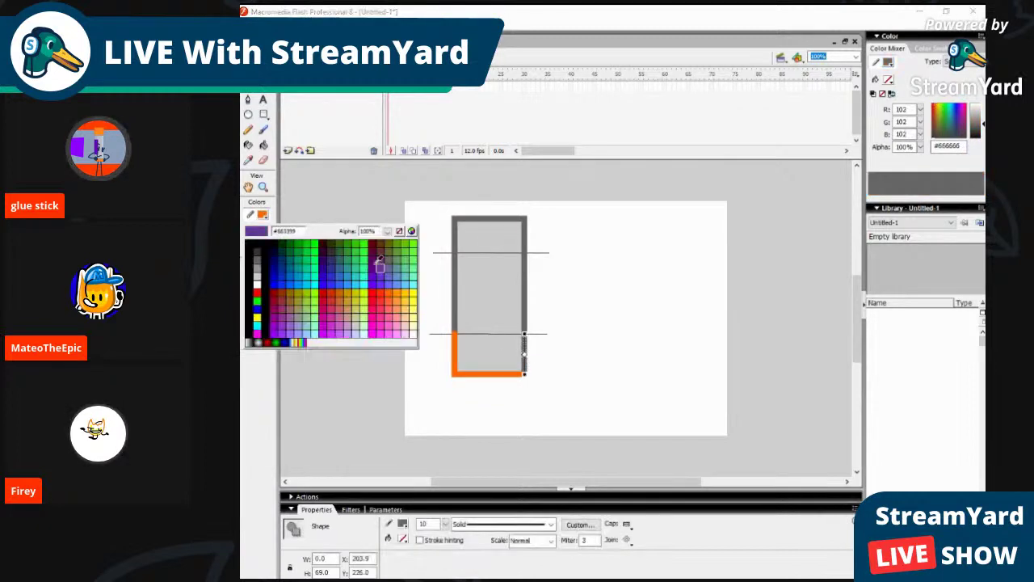
{"action": "left_click", "coordinate": [385, 291]}
{"action": "left_click", "coordinate": [381, 296]}
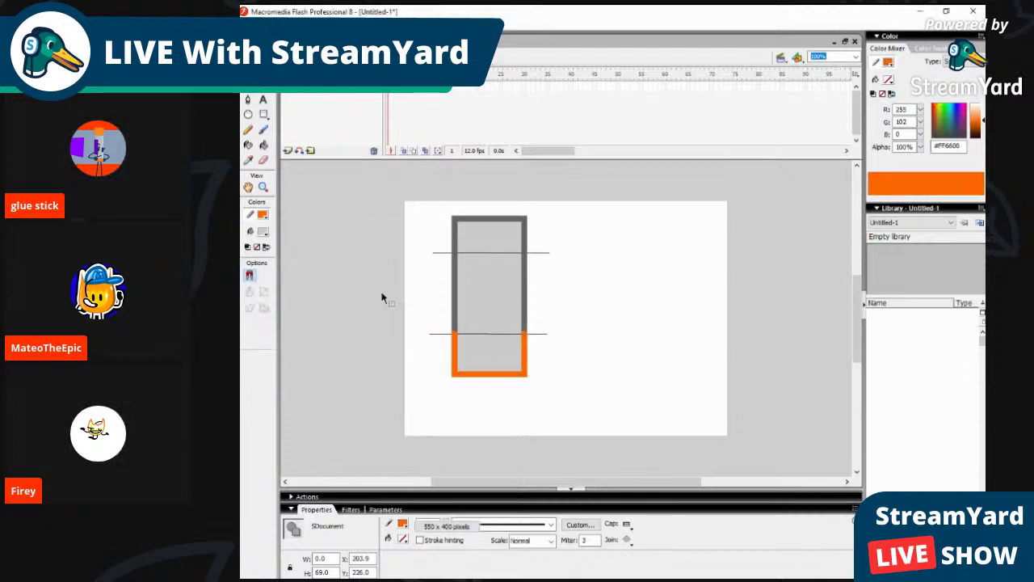
Step: Recolour the right and left outline segments above the upper horizontal line in orange #FF6600
{"action": "left_click", "coordinate": [525, 239]}
{"action": "left_click", "coordinate": [261, 220]}
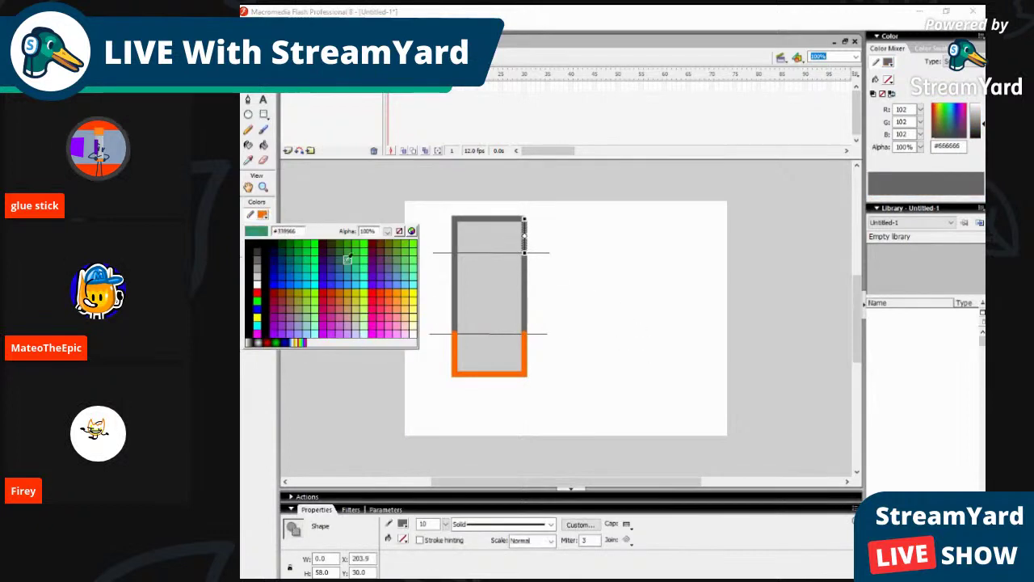
{"action": "left_click", "coordinate": [386, 293]}
{"action": "left_click", "coordinate": [390, 293]}
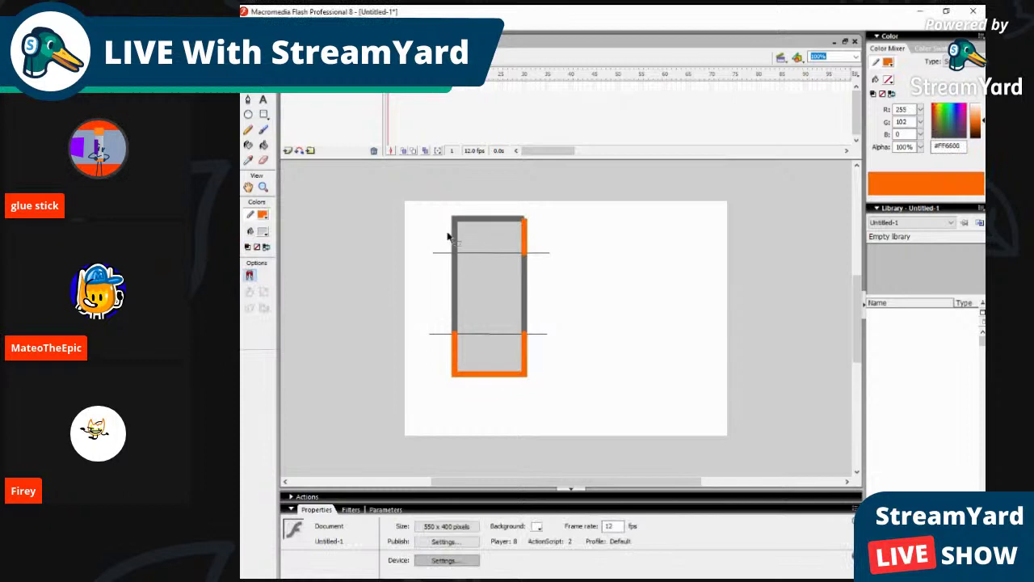
{"action": "left_click", "coordinate": [454, 234]}
{"action": "left_click", "coordinate": [262, 215]}
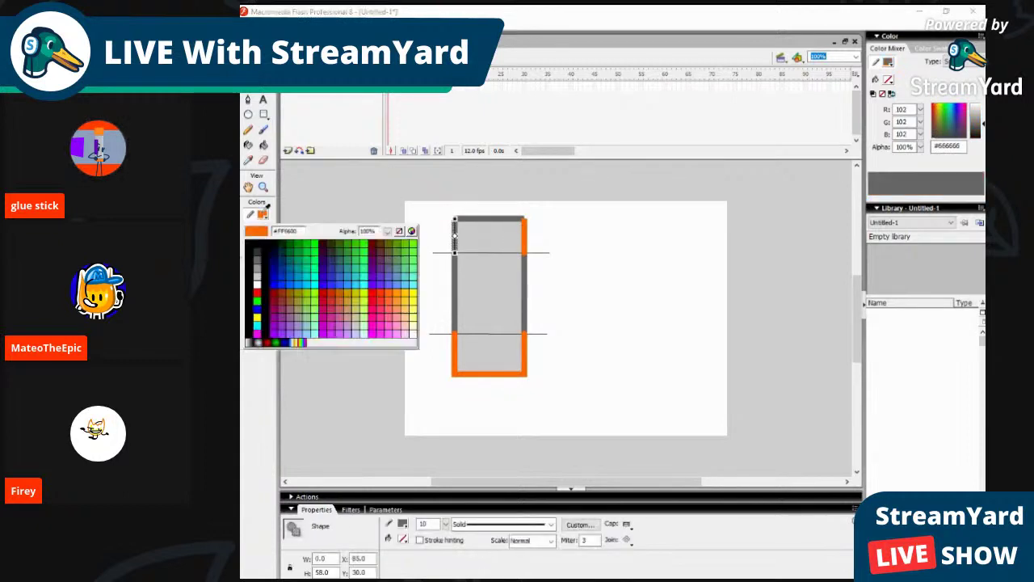
{"action": "left_click", "coordinate": [391, 292]}
{"action": "left_click", "coordinate": [391, 293]}
Step: Change the stroke colour of the rectangle's top edge to orange #FF6600
{"action": "left_click", "coordinate": [488, 219]}
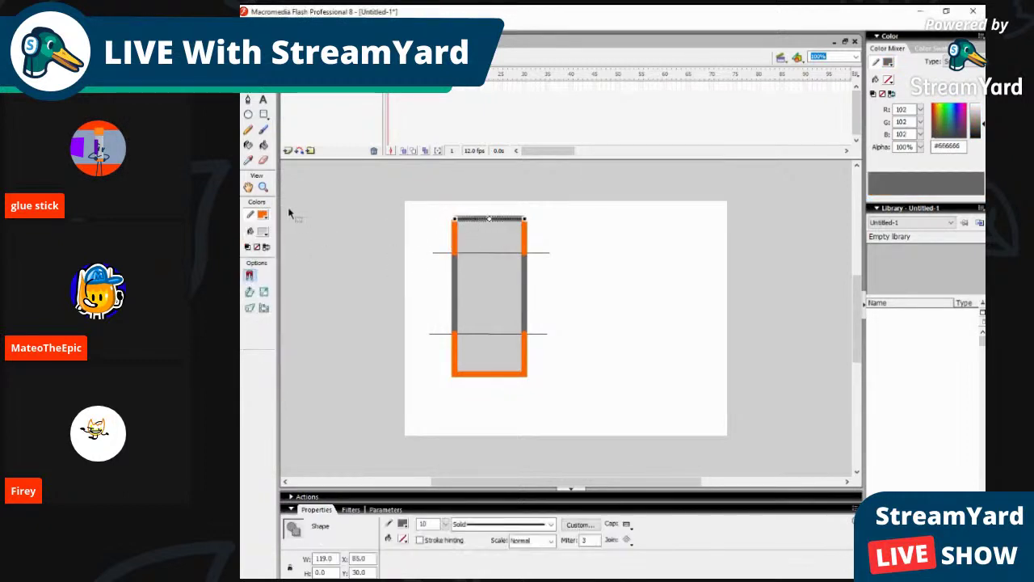
{"action": "left_click", "coordinate": [263, 215]}
{"action": "left_click", "coordinate": [390, 292]}
{"action": "left_click", "coordinate": [389, 289]}
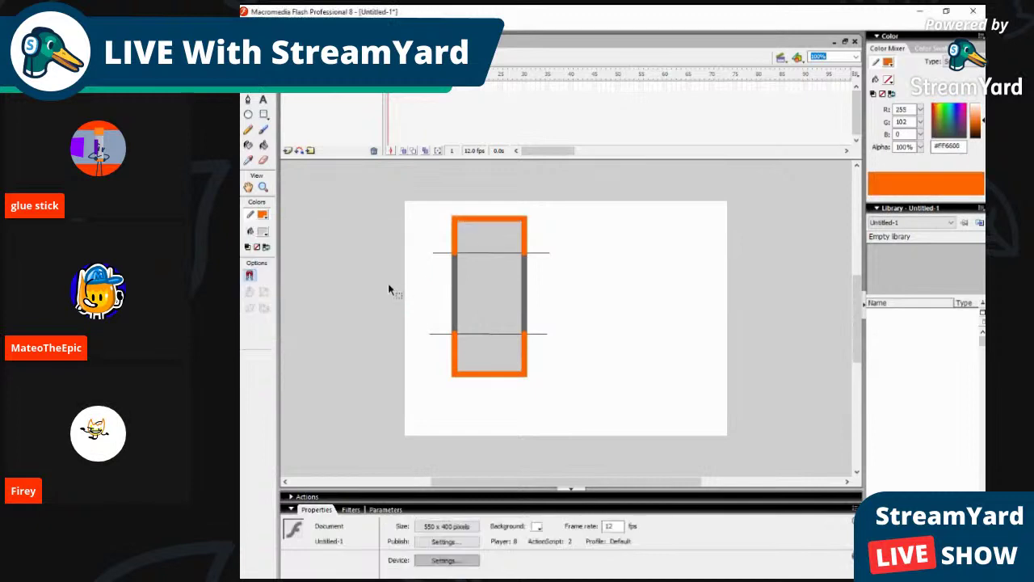
Step: Inspect the stroke properties of the orange outline section below the lower horizontal line
{"action": "double_click", "coordinate": [524, 355]}
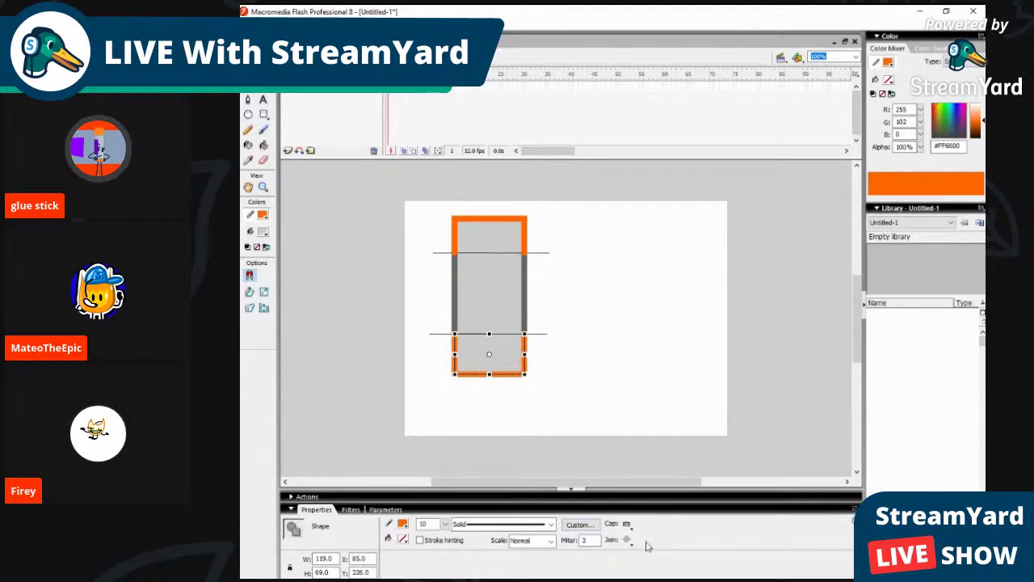
{"action": "left_click", "coordinate": [604, 404]}
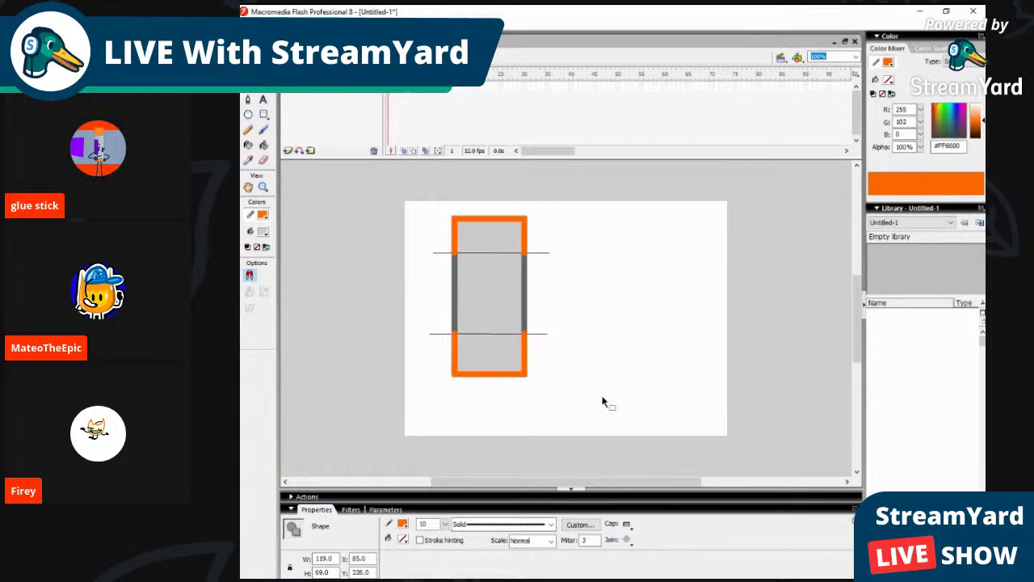
{"action": "double_click", "coordinate": [526, 373]}
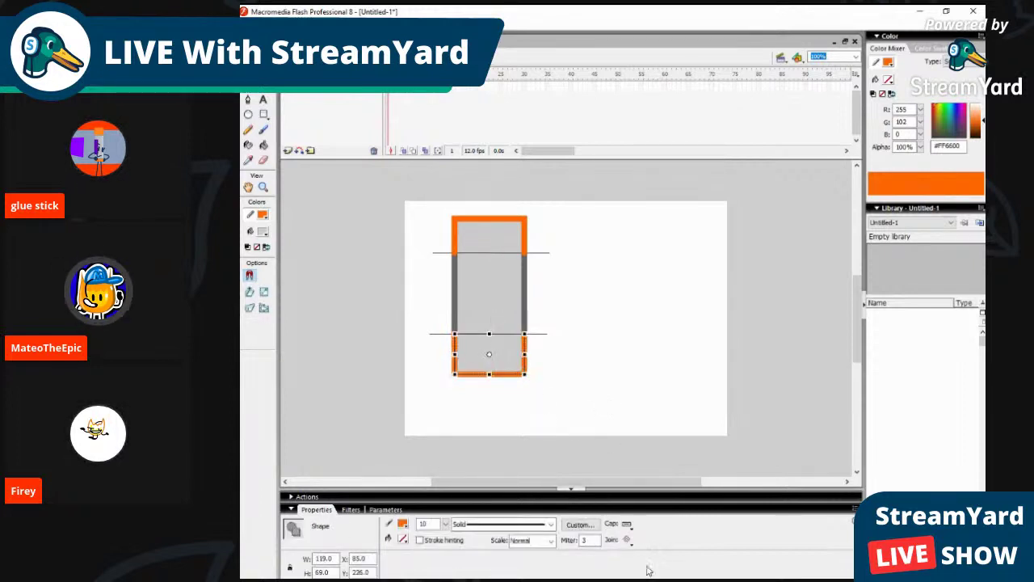
{"action": "left_click", "coordinate": [577, 422]}
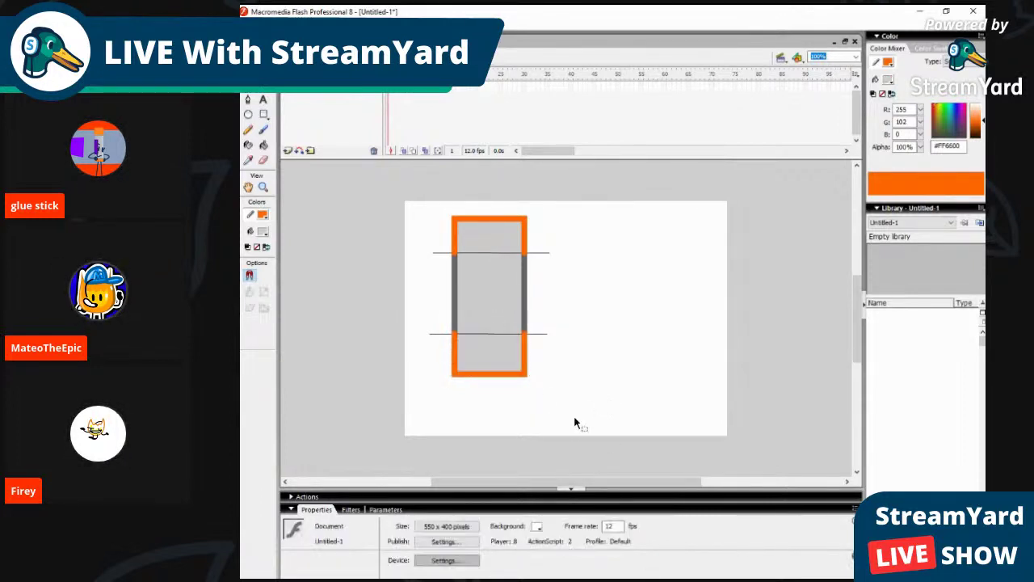
Step: Delete both horizontal lines crossing the rectangle and check the selection of the separate outline segments
{"action": "double_click", "coordinate": [542, 333]}
{"action": "key", "text": "Delete"}
{"action": "left_click", "coordinate": [523, 309]}
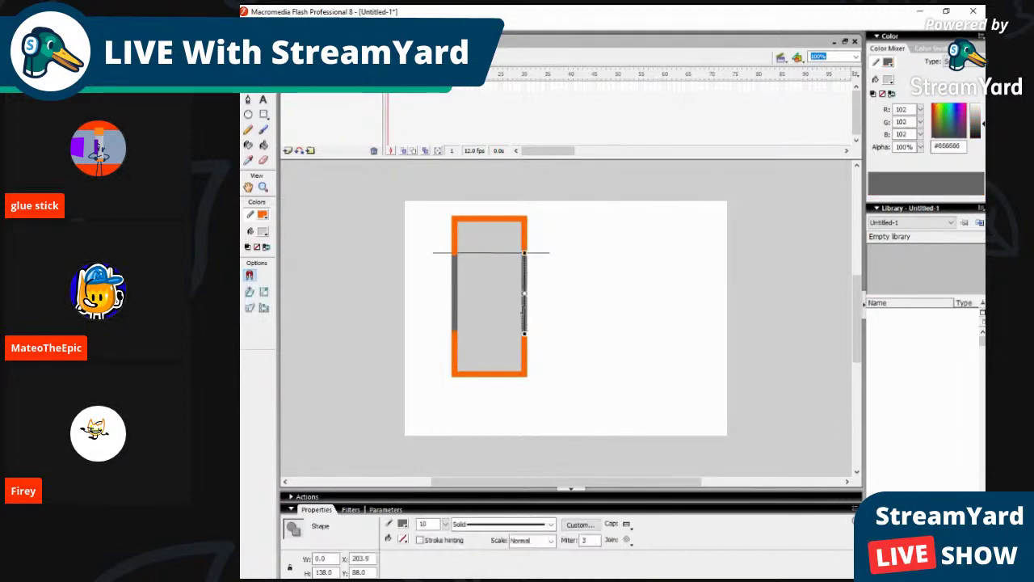
{"action": "left_click", "coordinate": [563, 290]}
{"action": "left_click", "coordinate": [525, 236]}
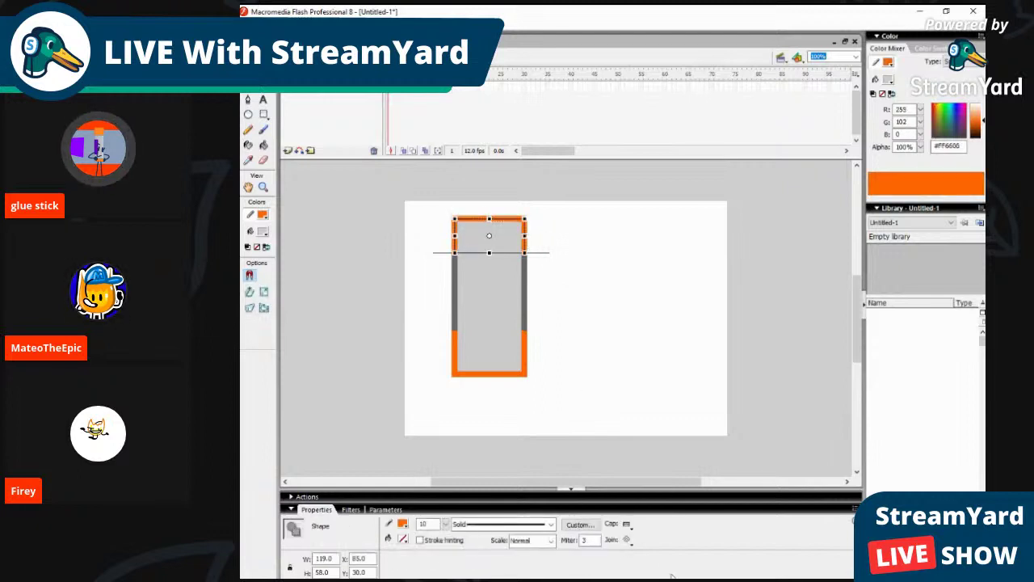
{"action": "left_click", "coordinate": [612, 403]}
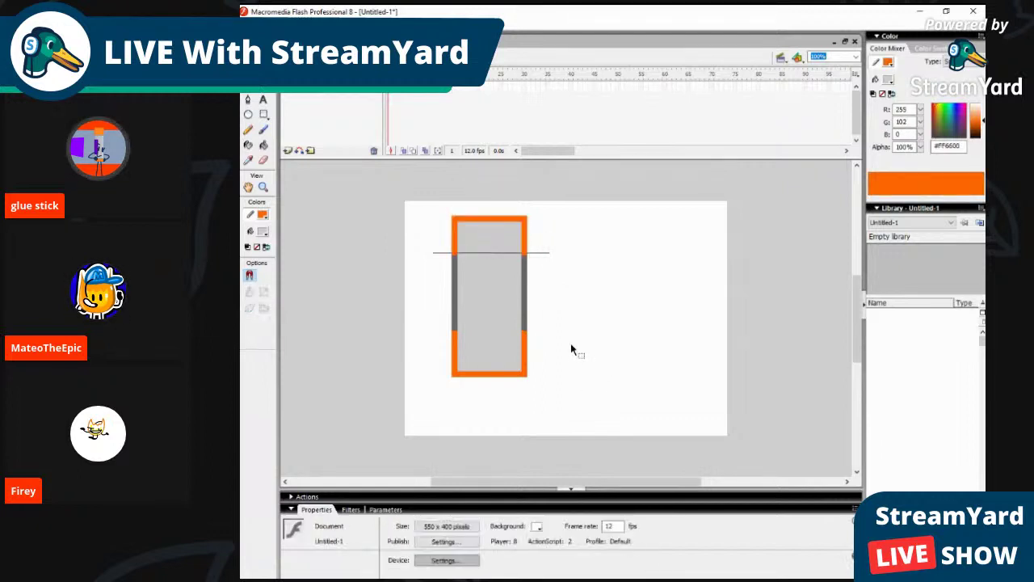
{"action": "left_click", "coordinate": [538, 253]}
{"action": "key", "text": "Delete"}
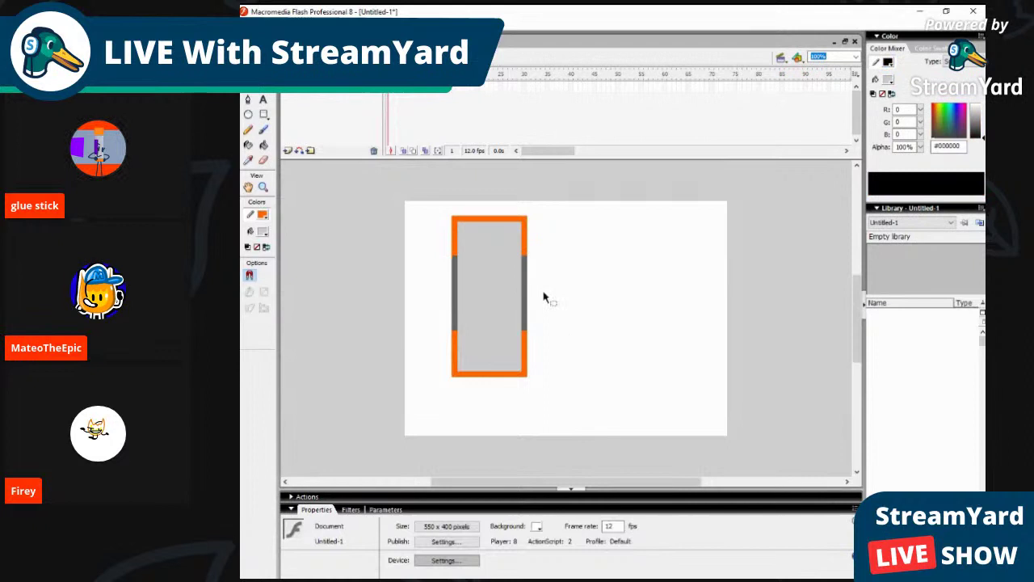
{"action": "left_click", "coordinate": [525, 310]}
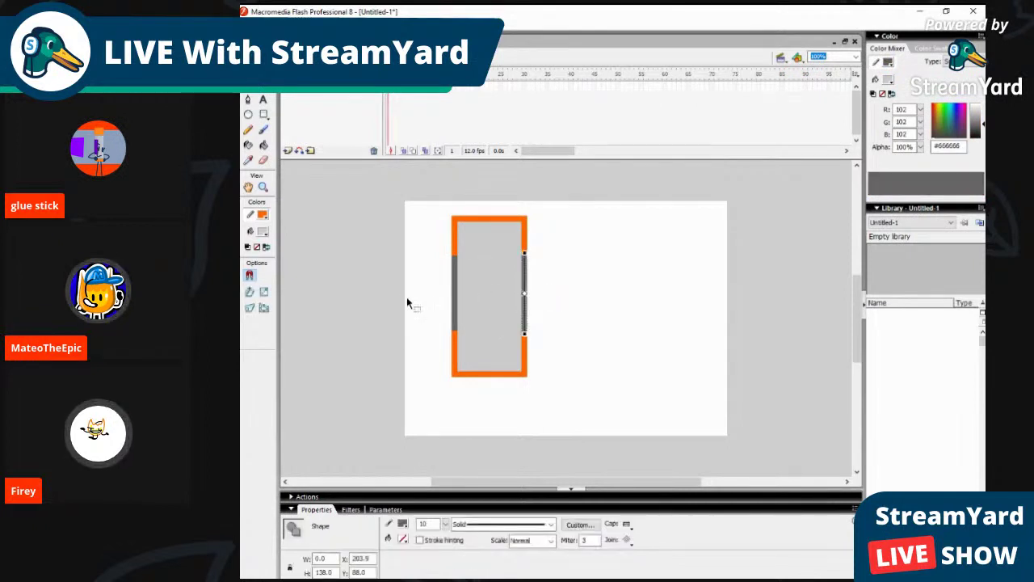
Step: Undo the deletion of both horizontal lines and clear the selection
{"action": "left_click", "coordinate": [266, 24]}
{"action": "left_click", "coordinate": [289, 38]}
{"action": "left_click", "coordinate": [267, 25]}
{"action": "left_click", "coordinate": [289, 38]}
{"action": "left_click", "coordinate": [266, 24]}
{"action": "left_click", "coordinate": [290, 38]}
{"action": "left_click", "coordinate": [267, 24]}
{"action": "left_click", "coordinate": [290, 38]}
{"action": "left_click", "coordinate": [266, 24]}
{"action": "left_click", "coordinate": [289, 38]}
{"action": "left_click", "coordinate": [267, 24]}
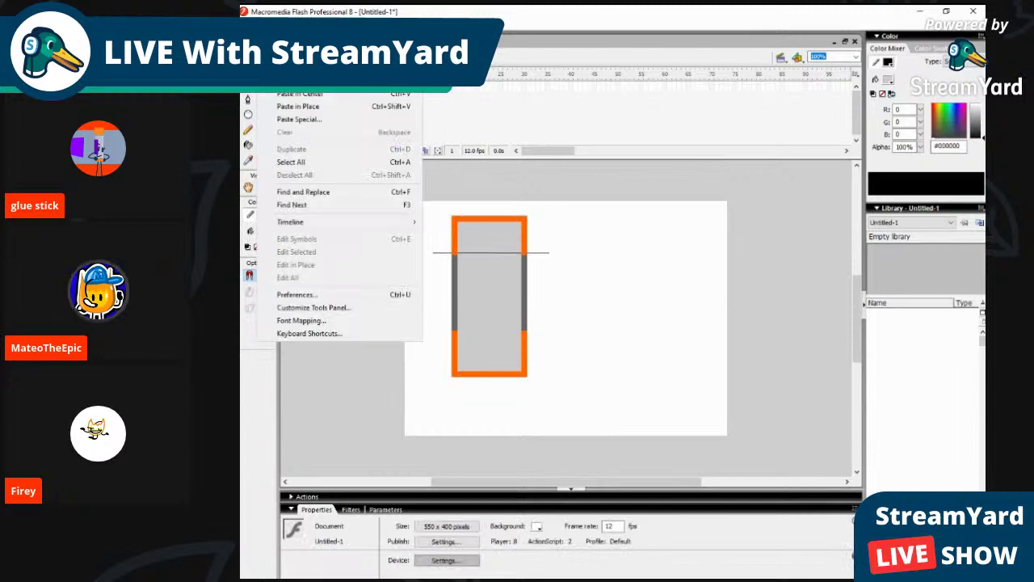
{"action": "left_click", "coordinate": [289, 38]}
{"action": "left_click", "coordinate": [267, 25]}
{"action": "left_click", "coordinate": [289, 38]}
{"action": "left_click", "coordinate": [266, 25]}
{"action": "left_click", "coordinate": [289, 37]}
{"action": "left_click", "coordinate": [267, 24]}
{"action": "left_click", "coordinate": [289, 38]}
{"action": "left_click", "coordinate": [267, 25]}
{"action": "left_click", "coordinate": [289, 38]}
{"action": "left_click", "coordinate": [266, 24]}
{"action": "left_click", "coordinate": [289, 38]}
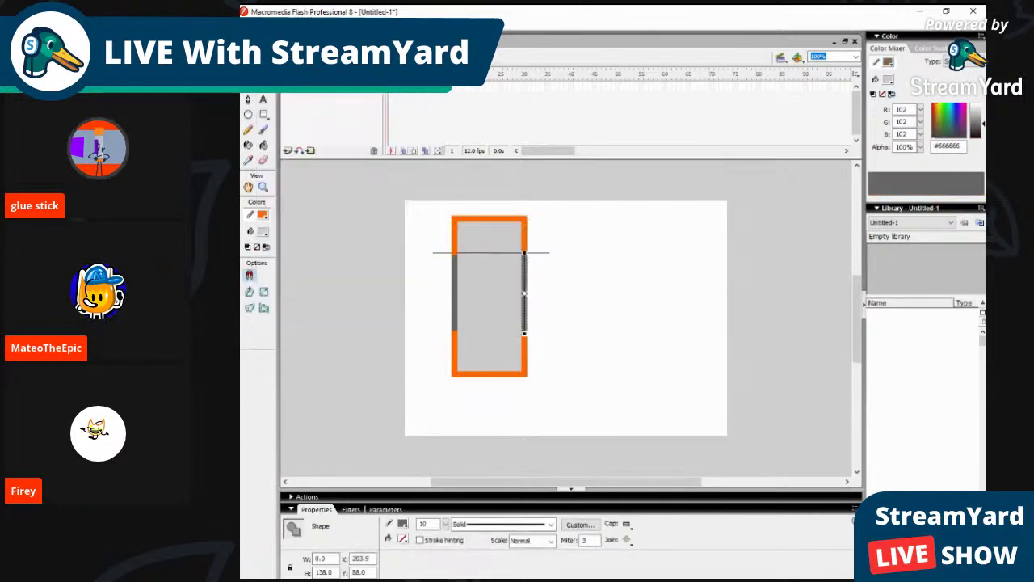
{"action": "left_click", "coordinate": [267, 24]}
{"action": "left_click", "coordinate": [289, 38]}
{"action": "left_click", "coordinate": [267, 25]}
{"action": "left_click", "coordinate": [289, 38]}
{"action": "left_click", "coordinate": [673, 337]}
Step: Set the fill colour to purple #6600FF and deselect the grey right-hand outline segment
{"action": "left_click", "coordinate": [525, 315]}
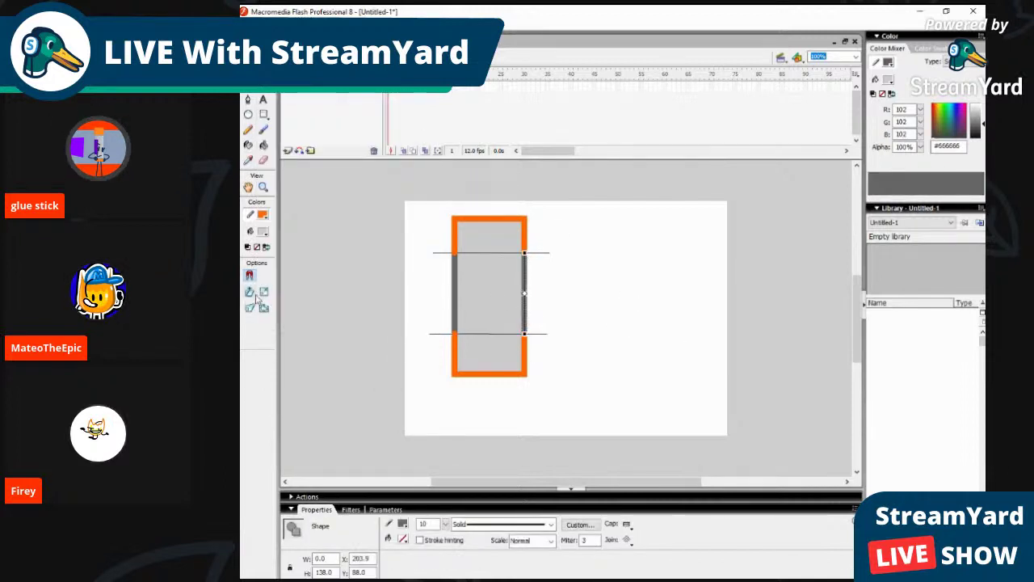
{"action": "left_click", "coordinate": [262, 231]}
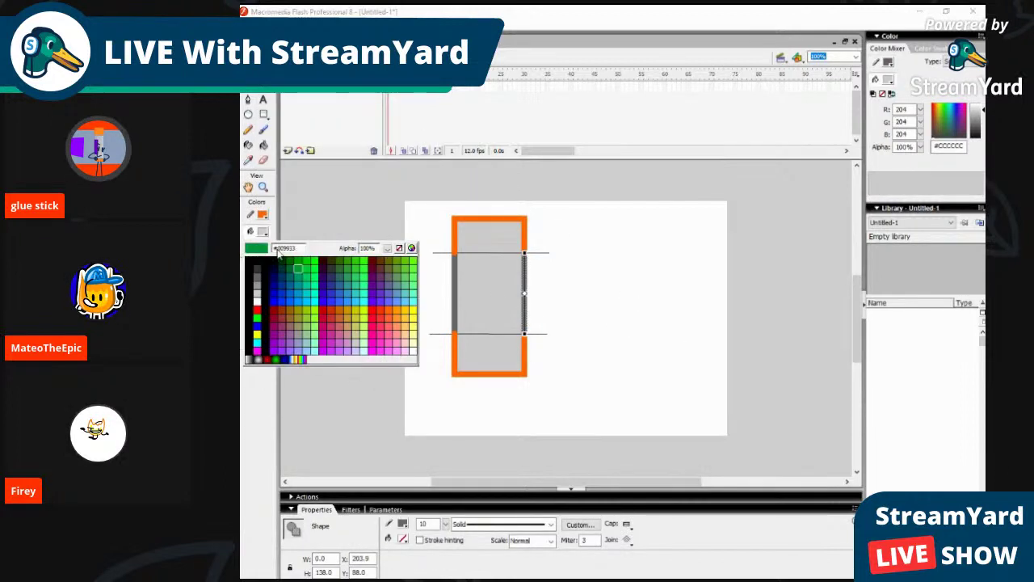
{"action": "left_click", "coordinate": [378, 301]}
{"action": "left_click", "coordinate": [571, 412]}
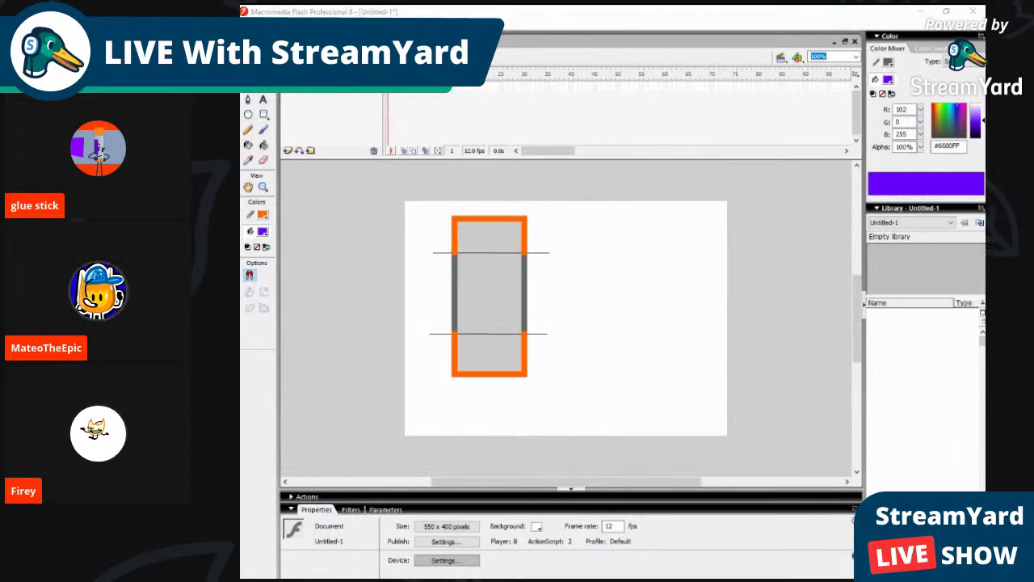
{"action": "left_click", "coordinate": [523, 331]}
{"action": "left_click", "coordinate": [577, 280]}
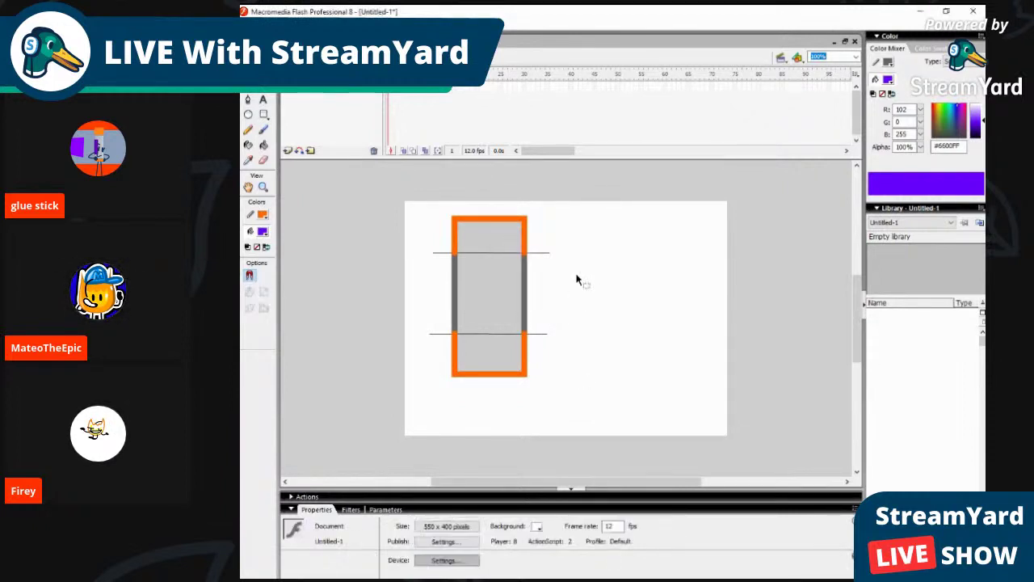
{"action": "left_click", "coordinate": [663, 579]}
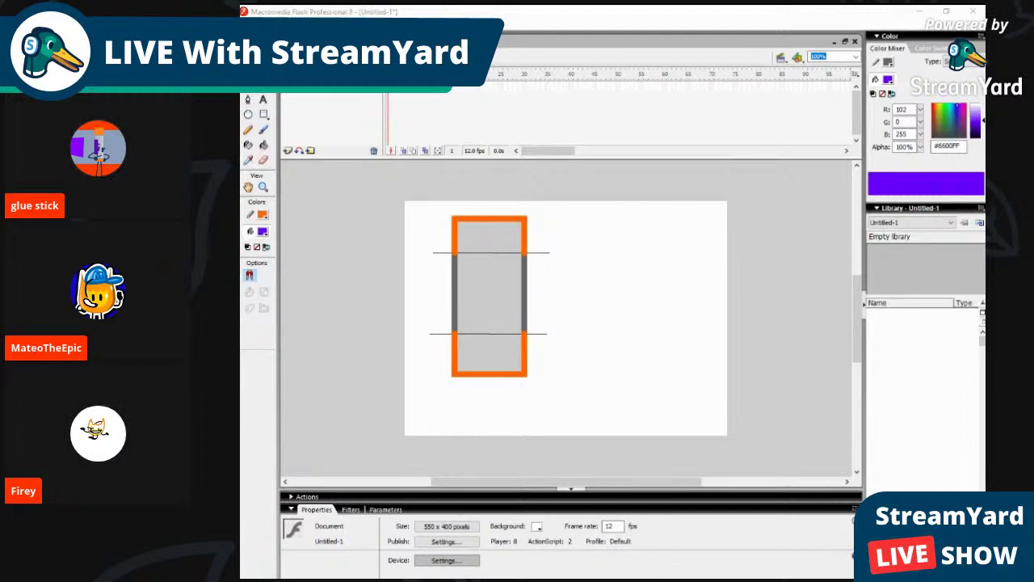
{"action": "key", "text": "alt+Tab"}
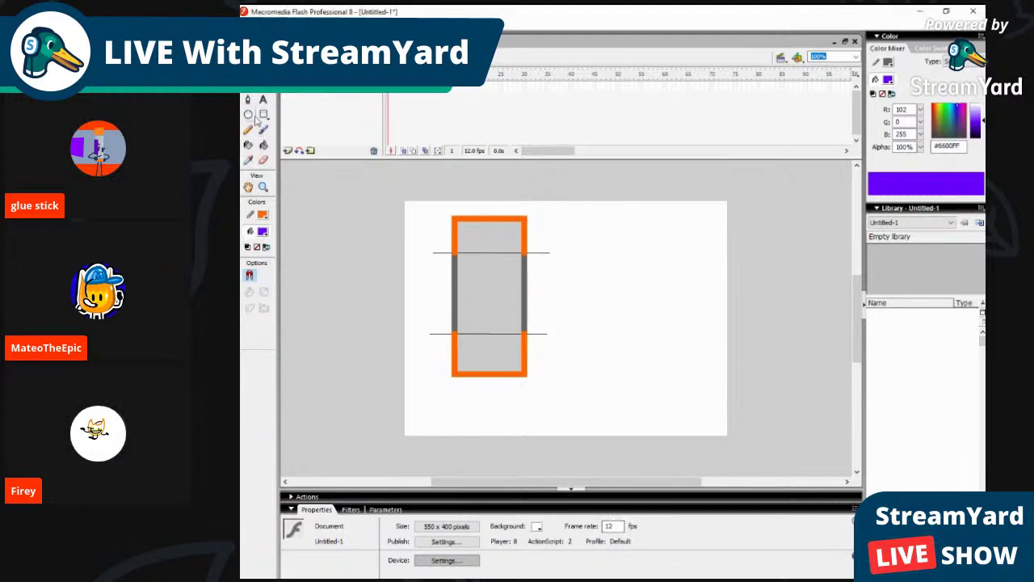
Step: Draw an open three-sided bracket about 45 px wide and 140 px tall beside the rectangle with the Line tool and select it
{"action": "left_click", "coordinate": [248, 85]}
{"action": "mouse_move", "coordinate": [563, 231]}
{"action": "left_mouse_down"}
{"action": "mouse_move", "coordinate": [589, 231]}
{"action": "mouse_move", "coordinate": [590, 312]}
{"action": "mouse_move", "coordinate": [564, 312]}
{"action": "left_mouse_up"}
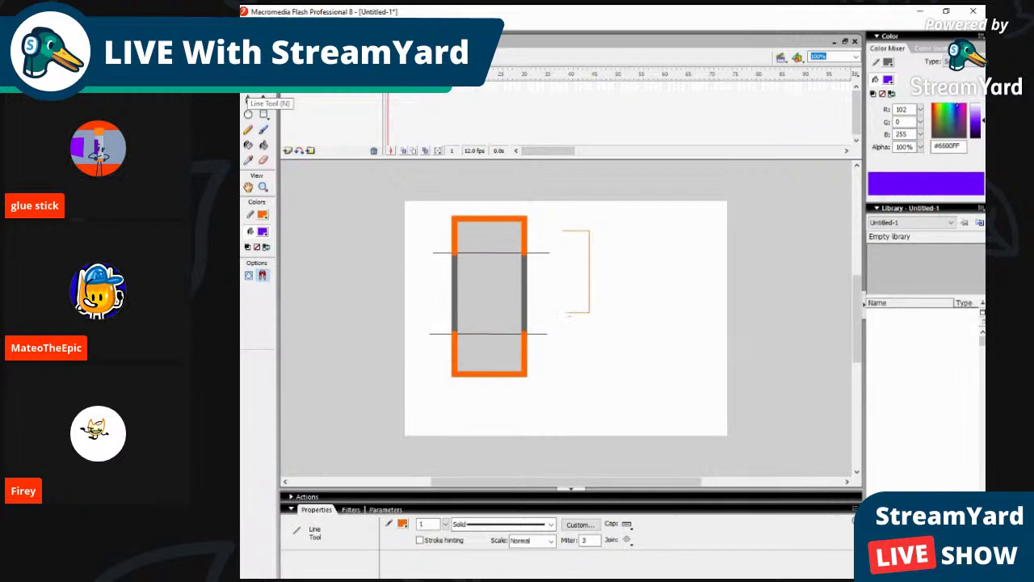
{"action": "left_click", "coordinate": [248, 67]}
{"action": "left_click", "coordinate": [589, 299]}
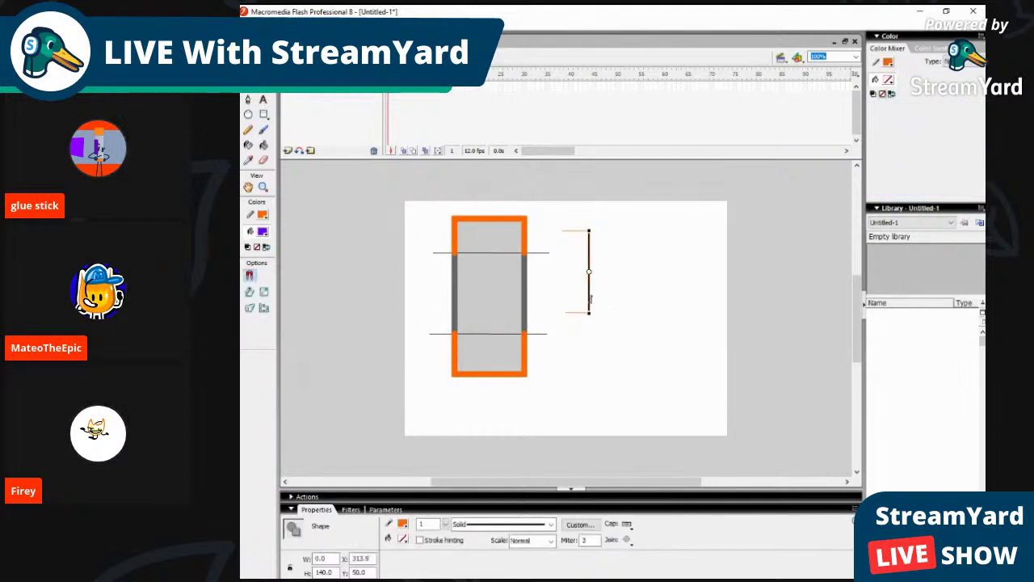
{"action": "left_click_drag", "start_coordinate": [639, 337], "coordinate": [560, 205]}
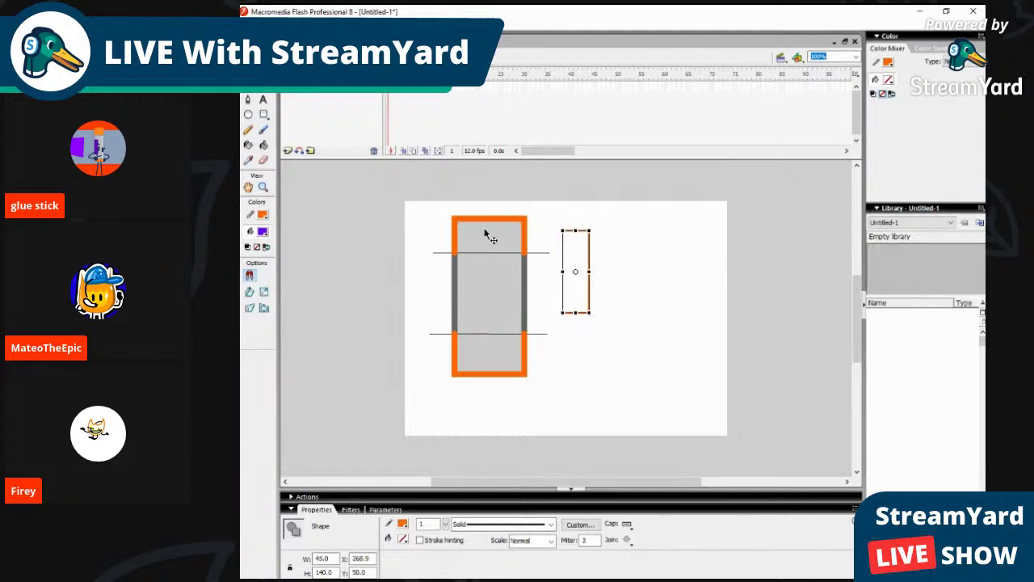
Step: Reduce the bracket's height to about 125 px and move it against the rectangle's left grey outline, between the two horizontal lines
{"action": "left_click", "coordinate": [248, 55]}
{"action": "left_click_drag", "start_coordinate": [592, 237], "coordinate": [383, 256]}
{"action": "key", "text": "q"}
{"action": "key", "text": "Right"}
{"action": "key", "text": "Right"}
{"action": "key", "text": "Right"}
{"action": "key", "text": "Right"}
{"action": "key", "text": "Right"}
{"action": "key", "text": "Right"}
{"action": "key", "text": "Right"}
{"action": "key", "text": "Right"}
{"action": "key", "text": "Right"}
{"action": "key", "text": "Right"}
{"action": "key", "text": "Right"}
{"action": "key", "text": "Right"}
{"action": "key", "text": "Right"}
{"action": "key", "text": "Right"}
{"action": "key", "text": "Right"}
{"action": "key", "text": "Right"}
{"action": "key", "text": "Right"}
{"action": "key", "text": "Right"}
{"action": "key", "text": "Right"}
{"action": "key", "text": "Right"}
{"action": "key", "text": "Right"}
{"action": "key", "text": "Right"}
{"action": "key", "text": "Right"}
{"action": "key", "text": "Right"}
{"action": "key", "text": "Right"}
{"action": "key", "text": "Right"}
{"action": "key", "text": "Right"}
{"action": "key", "text": "Right"}
{"action": "key", "text": "Right"}
{"action": "key", "text": "Right"}
{"action": "key", "text": "Right"}
{"action": "key", "text": "Right"}
{"action": "key", "text": "Right"}
{"action": "key", "text": "Right"}
{"action": "key", "text": "Right"}
{"action": "key", "text": "Right"}
{"action": "key", "text": "Right"}
{"action": "key", "text": "Right"}
{"action": "key", "text": "Right"}
{"action": "key", "text": "Right"}
{"action": "key", "text": "Right"}
{"action": "key", "text": "Right"}
{"action": "key", "text": "Right"}
{"action": "key", "text": "Right"}
{"action": "key", "text": "Right"}
{"action": "key", "text": "Right"}
{"action": "key", "text": "Right"}
{"action": "key", "text": "Right"}
{"action": "key", "text": "Right"}
{"action": "key", "text": "Right"}
{"action": "key", "text": "Right"}
{"action": "key", "text": "Right"}
{"action": "key", "text": "Right"}
{"action": "key", "text": "Right"}
{"action": "key", "text": "Right"}
{"action": "key", "text": "Right"}
{"action": "key", "text": "Right"}
{"action": "key", "text": "Right"}
{"action": "key", "text": "Right"}
{"action": "key", "text": "Right"}
{"action": "key", "text": "Left"}
{"action": "key", "text": "Left"}
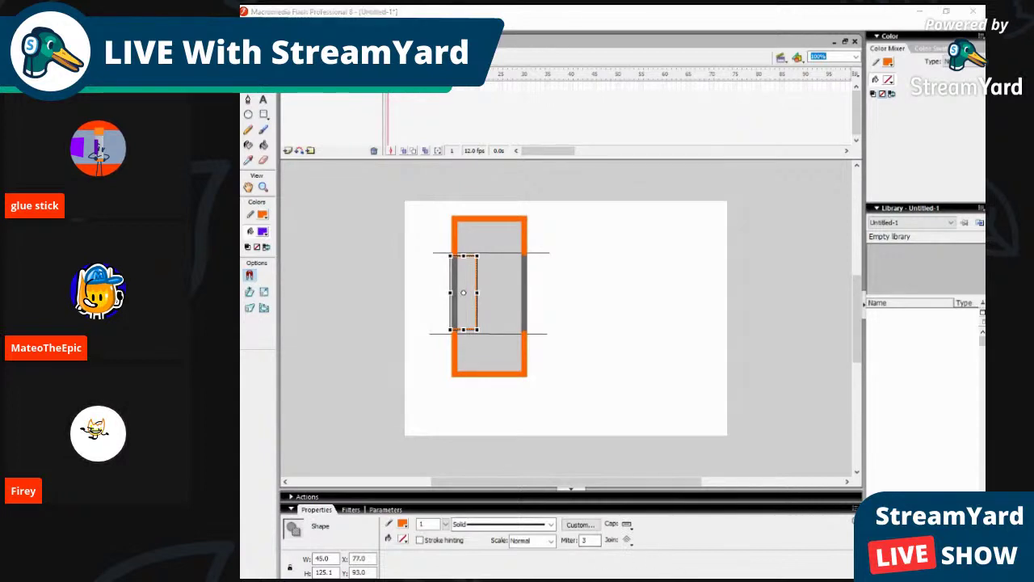
Step: Fill the area enclosed by the bracket with blue #6666FF and delete the bracket's lines
{"action": "left_click", "coordinate": [425, 296]}
{"action": "left_click", "coordinate": [476, 312]}
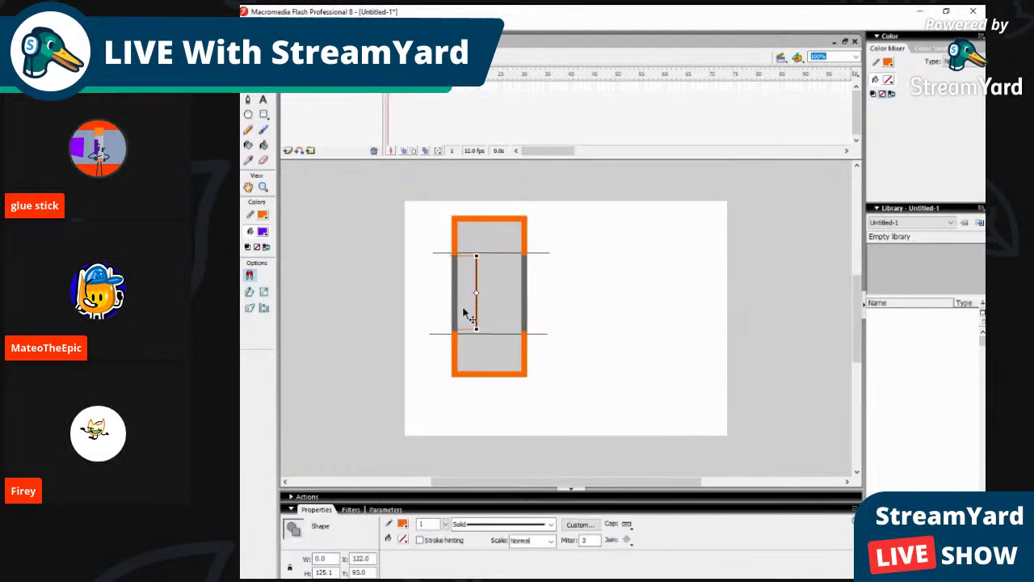
{"action": "left_click", "coordinate": [465, 314]}
{"action": "left_click", "coordinate": [261, 231]}
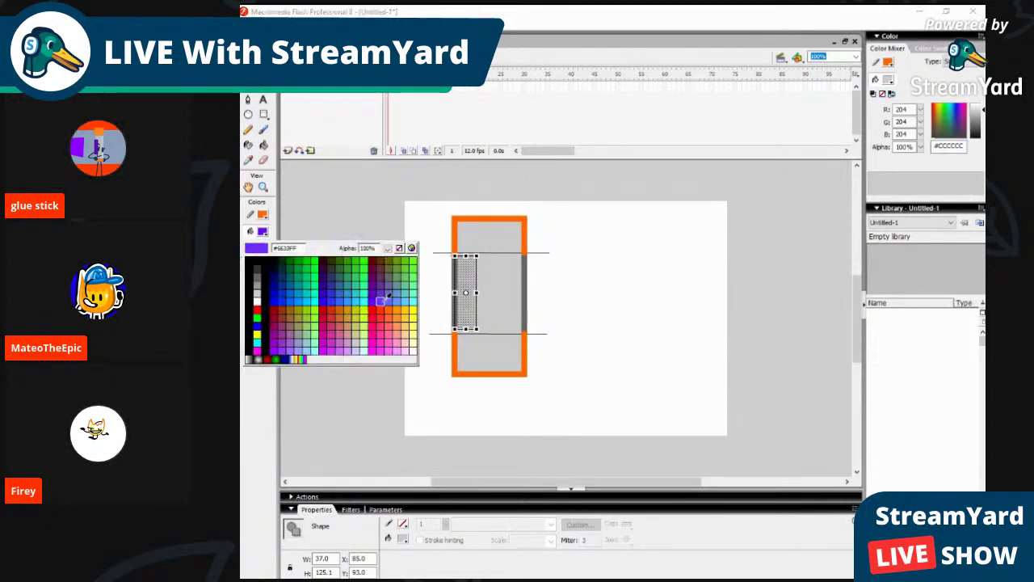
{"action": "left_click", "coordinate": [383, 300]}
{"action": "left_click", "coordinate": [388, 313]}
{"action": "double_click", "coordinate": [477, 318]}
{"action": "key", "text": "Delete"}
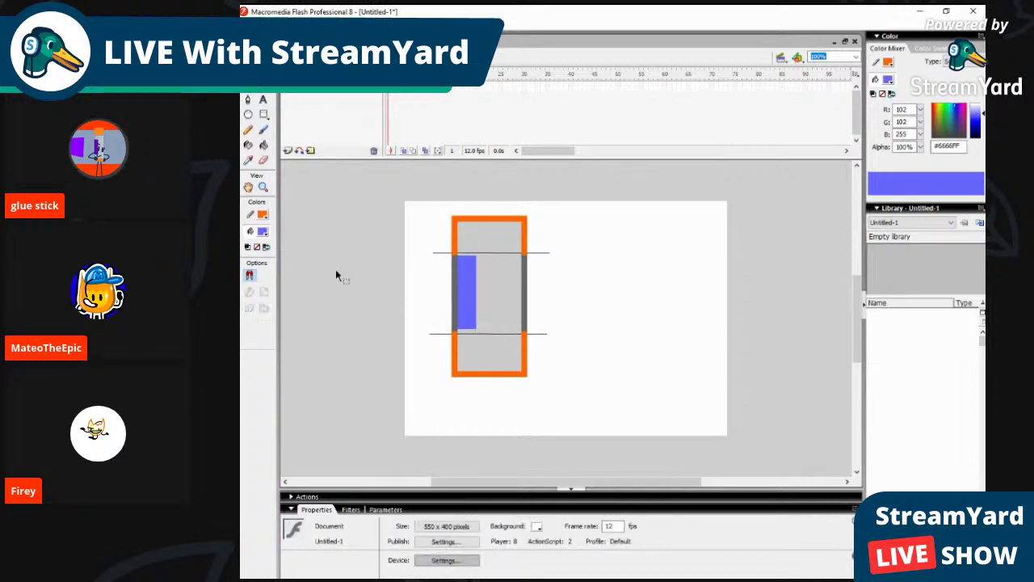
Step: Divide the blue strip with a temporary L-shaped line and recolour its left and lower section light blue #6699FF
{"action": "key", "text": "n"}
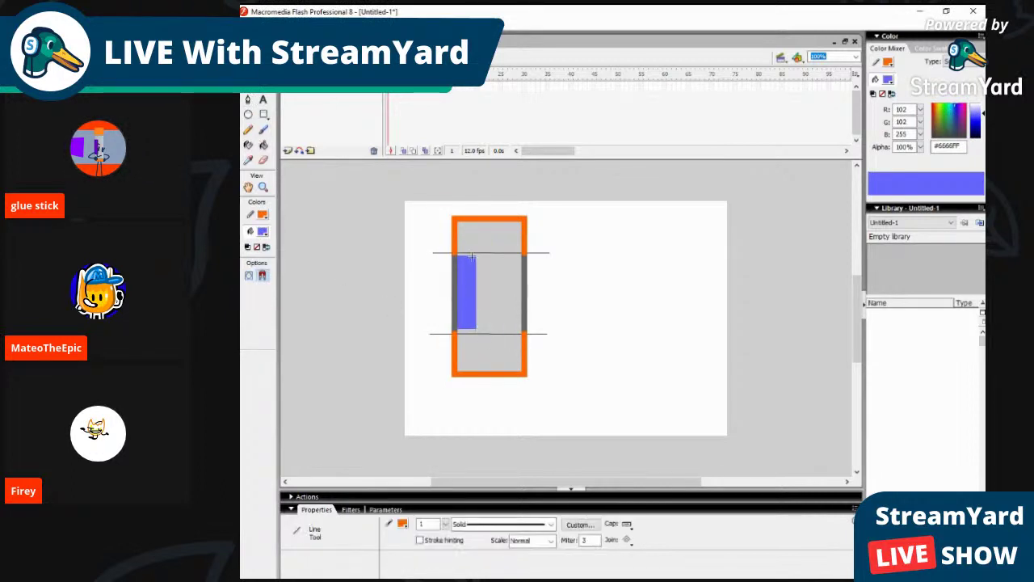
{"action": "left_click_drag", "start_coordinate": [461, 256], "coordinate": [463, 319]}
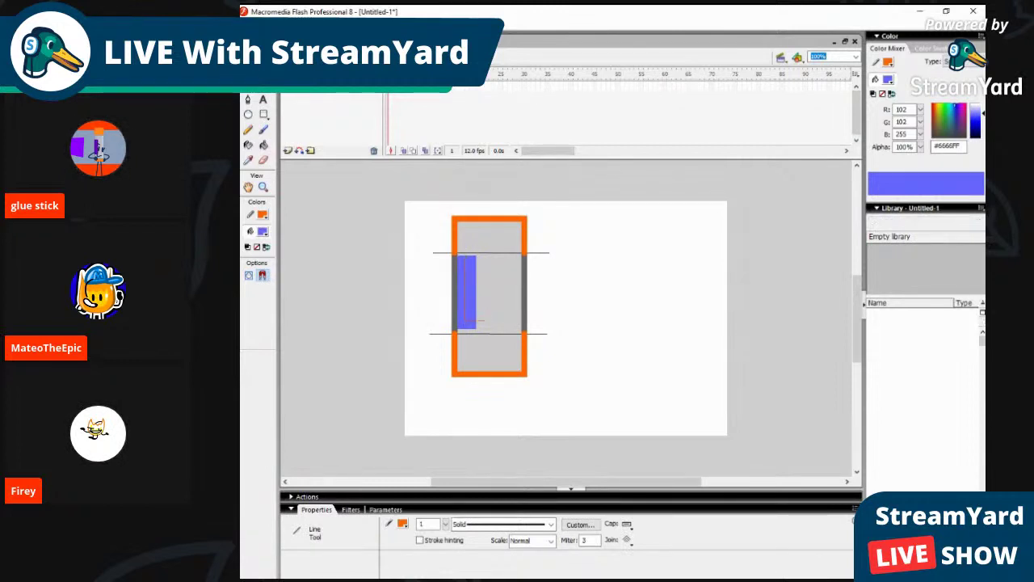
{"action": "key", "text": "v"}
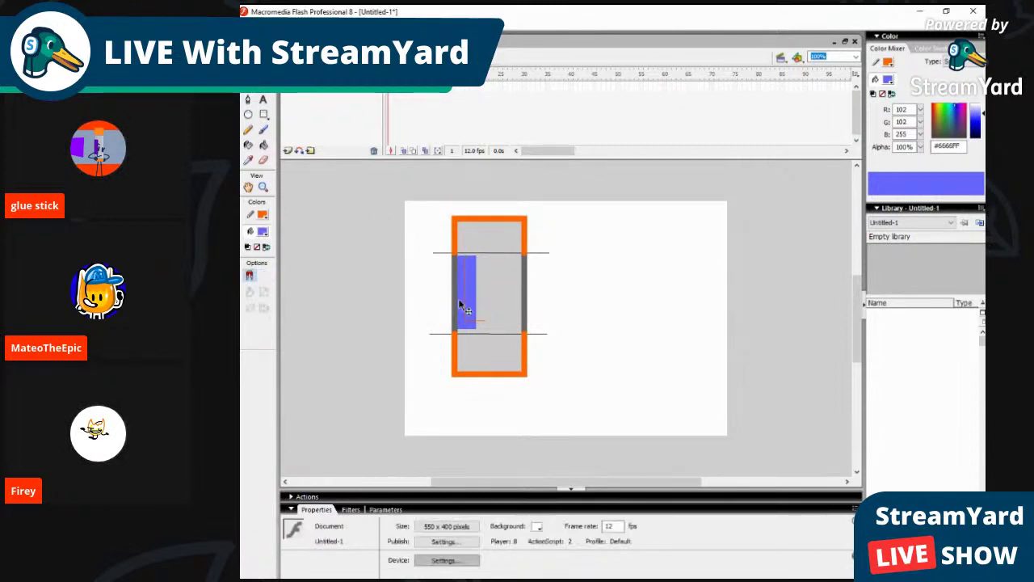
{"action": "left_click", "coordinate": [461, 306]}
{"action": "left_click", "coordinate": [262, 231]}
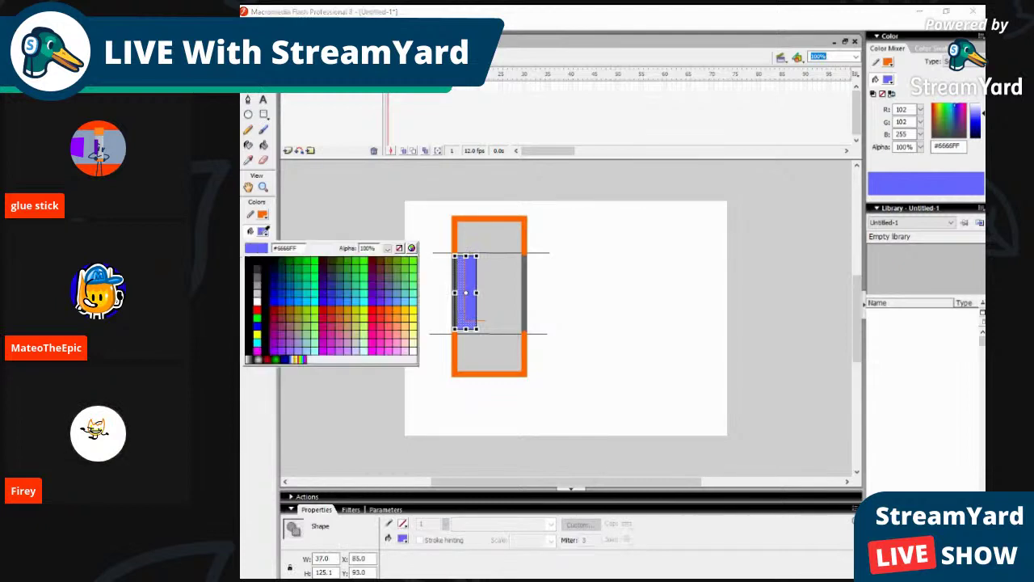
{"action": "left_click", "coordinate": [390, 299]}
{"action": "left_click", "coordinate": [417, 325]}
{"action": "left_click", "coordinate": [462, 326]}
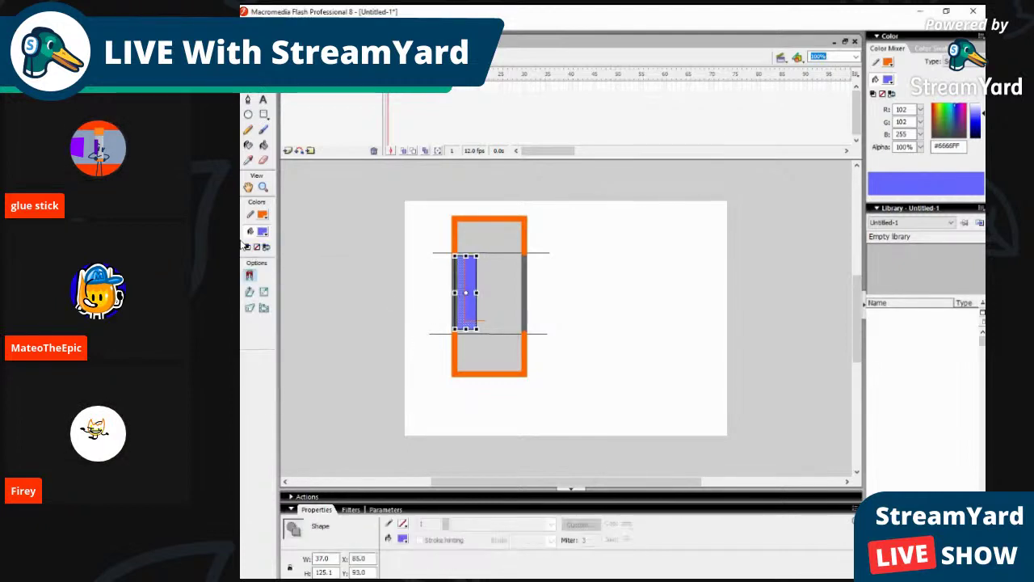
{"action": "left_click", "coordinate": [260, 237]}
{"action": "left_click", "coordinate": [397, 293]}
{"action": "left_click", "coordinate": [444, 315]}
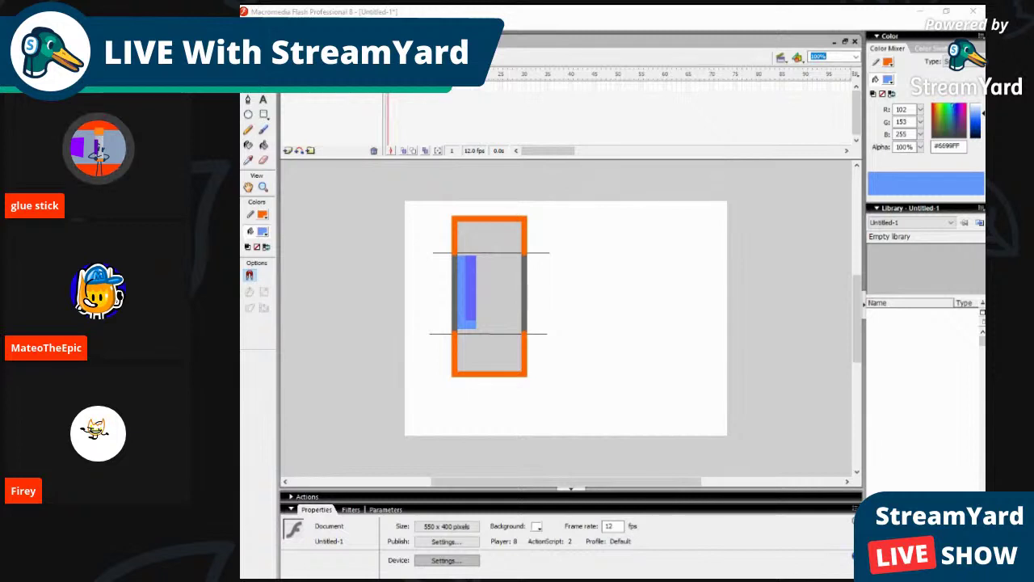
Step: Try filling the rectangle's top section with orange #FF6600 using the Paint Bucket and undo the fill
{"action": "left_click", "coordinate": [458, 466]}
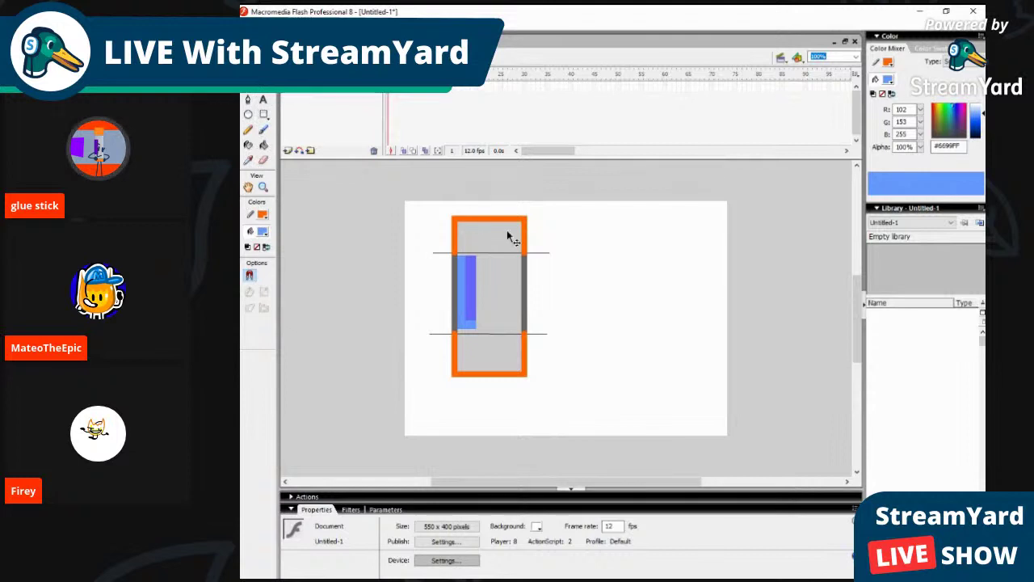
{"action": "left_click", "coordinate": [265, 146]}
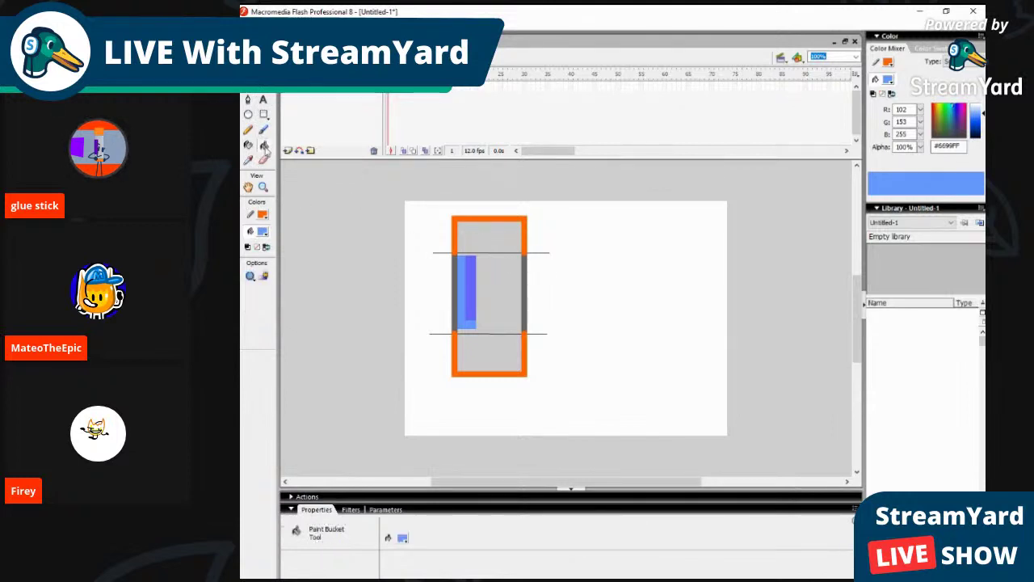
{"action": "left_click", "coordinate": [264, 231]}
{"action": "left_click", "coordinate": [388, 310]}
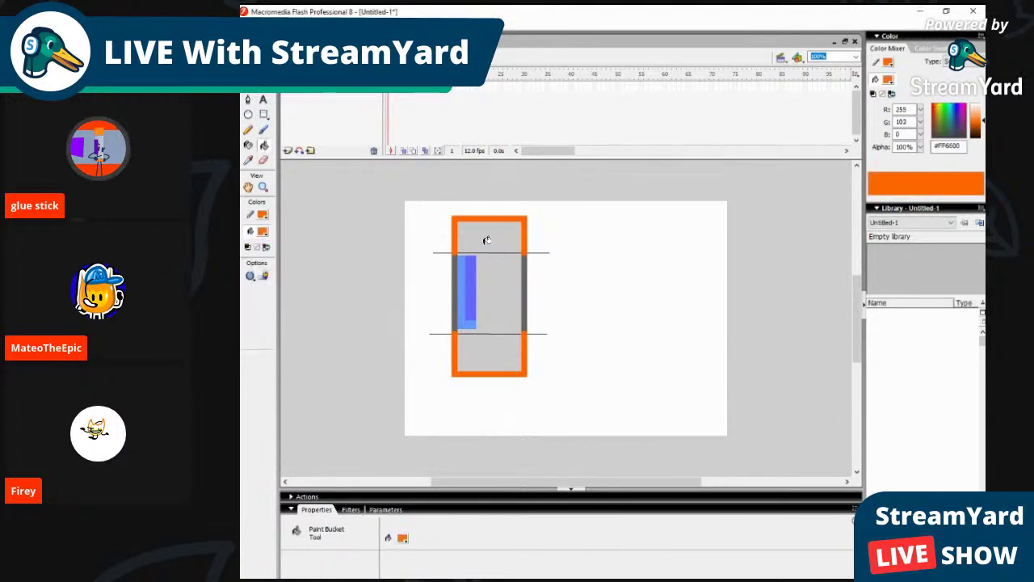
{"action": "left_click", "coordinate": [485, 238]}
{"action": "left_click", "coordinate": [265, 23]}
{"action": "left_click", "coordinate": [282, 38]}
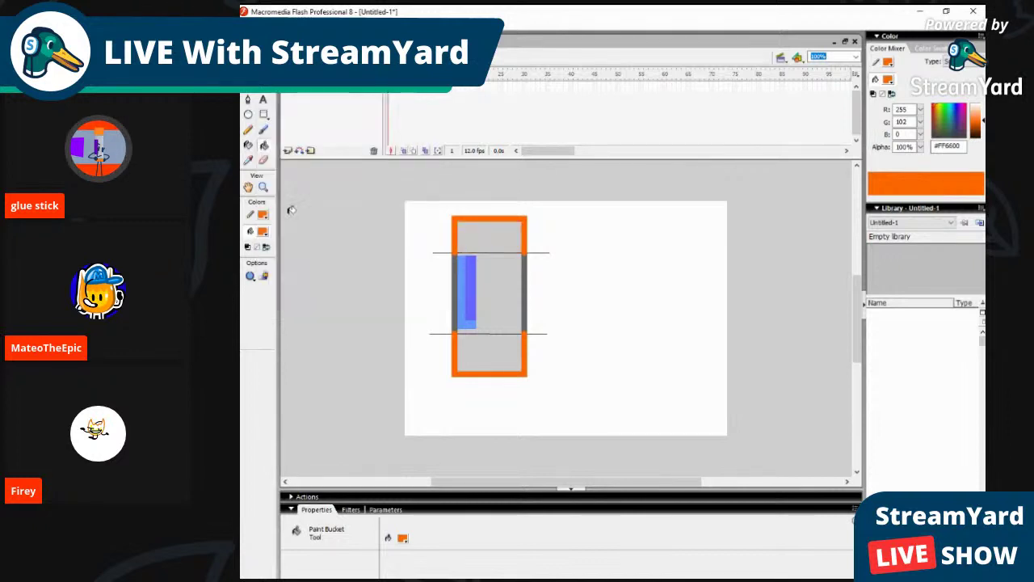
Step: Fill the rectangle's top and bottom sections with orange #FF9900 using the Paint Bucket
{"action": "left_click", "coordinate": [264, 231]}
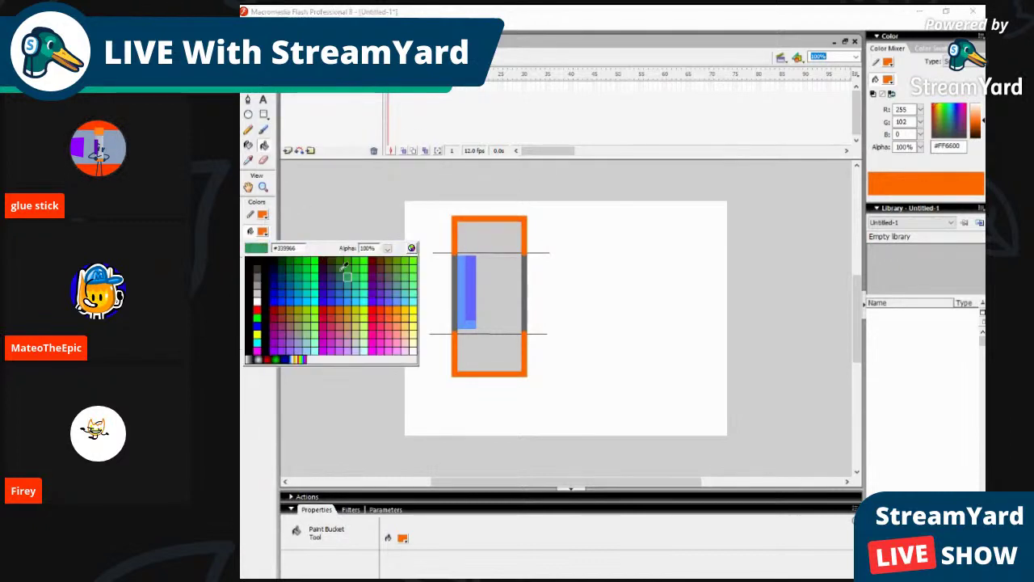
{"action": "left_click", "coordinate": [395, 305]}
{"action": "left_click", "coordinate": [502, 227]}
{"action": "left_click", "coordinate": [491, 356]}
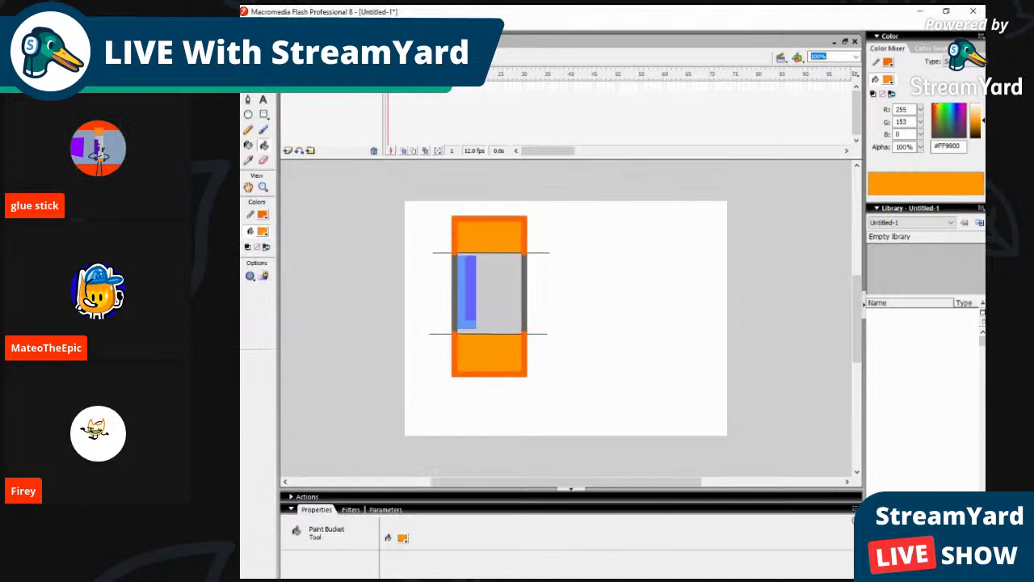
Step: Delete both thin horizontal lines crossing the rectangle
{"action": "key", "text": "v"}
{"action": "left_click", "coordinate": [544, 334]}
{"action": "key", "text": "Delete"}
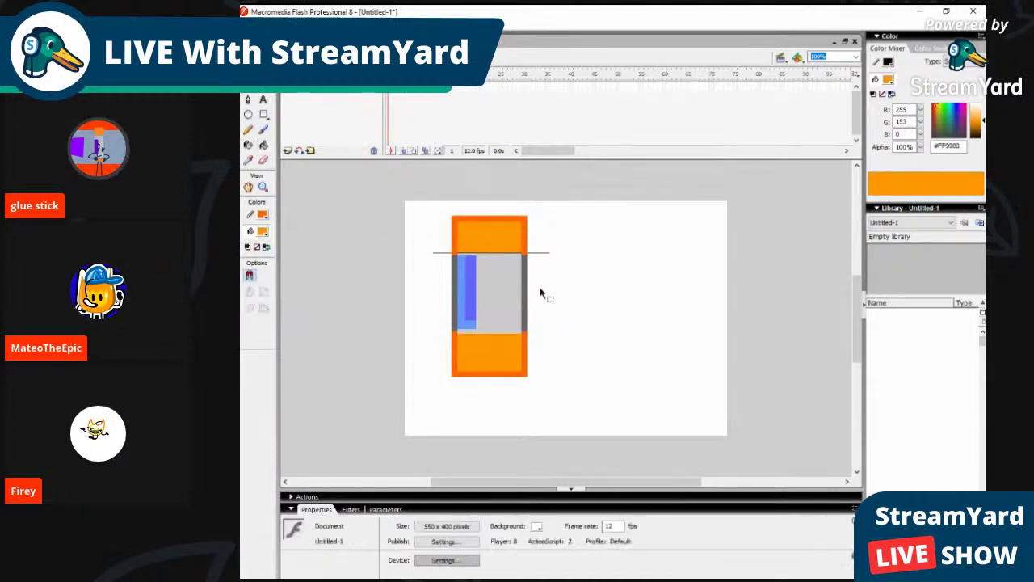
{"action": "left_click", "coordinate": [537, 253]}
{"action": "key", "text": "Delete"}
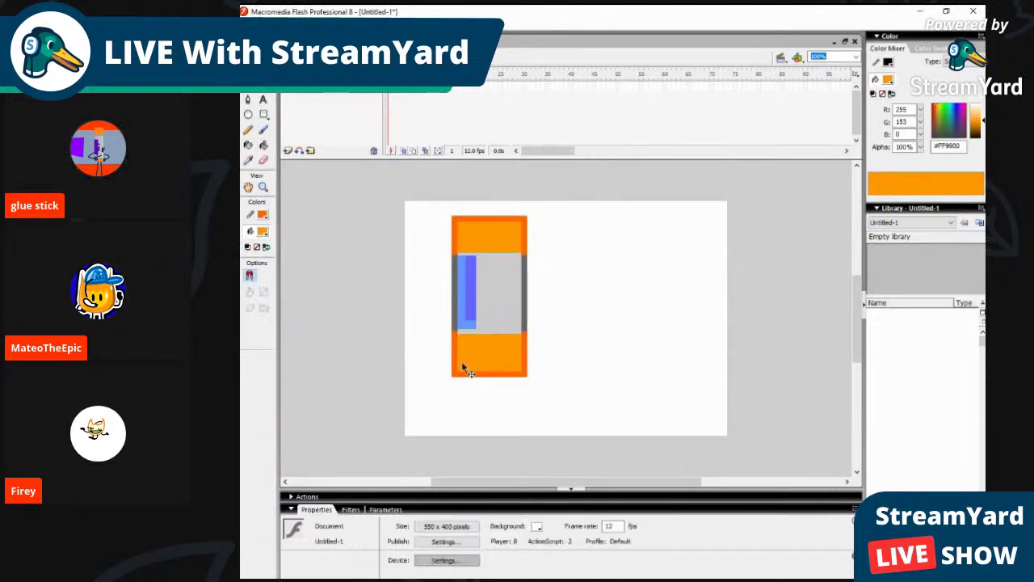
Step: Select the whole rectangle and stretch it downward to make it taller, then clear the selection
{"action": "left_click", "coordinate": [644, 579]}
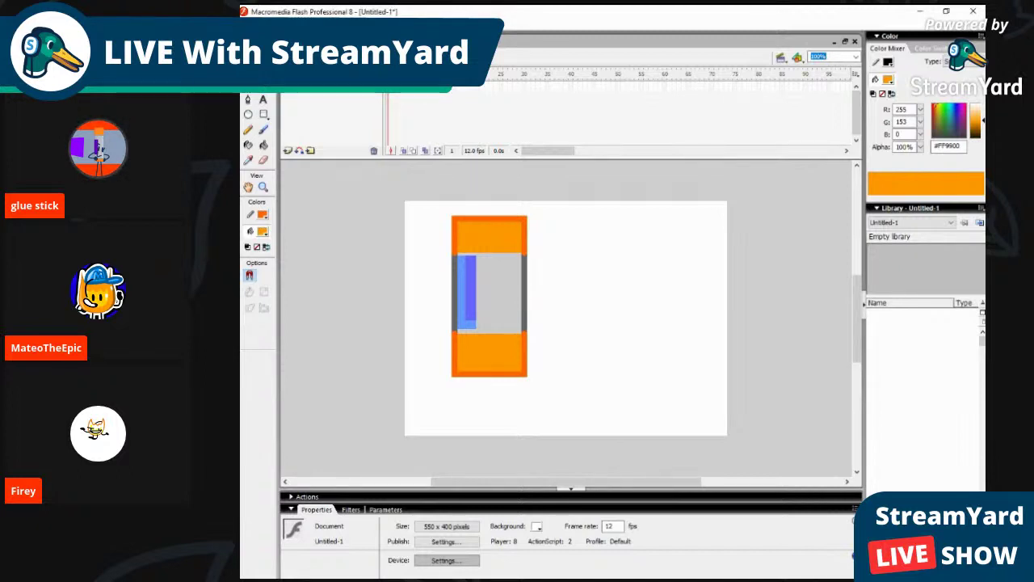
{"action": "left_click_drag", "start_coordinate": [424, 198], "coordinate": [489, 396]}
{"action": "left_click", "coordinate": [516, 435]}
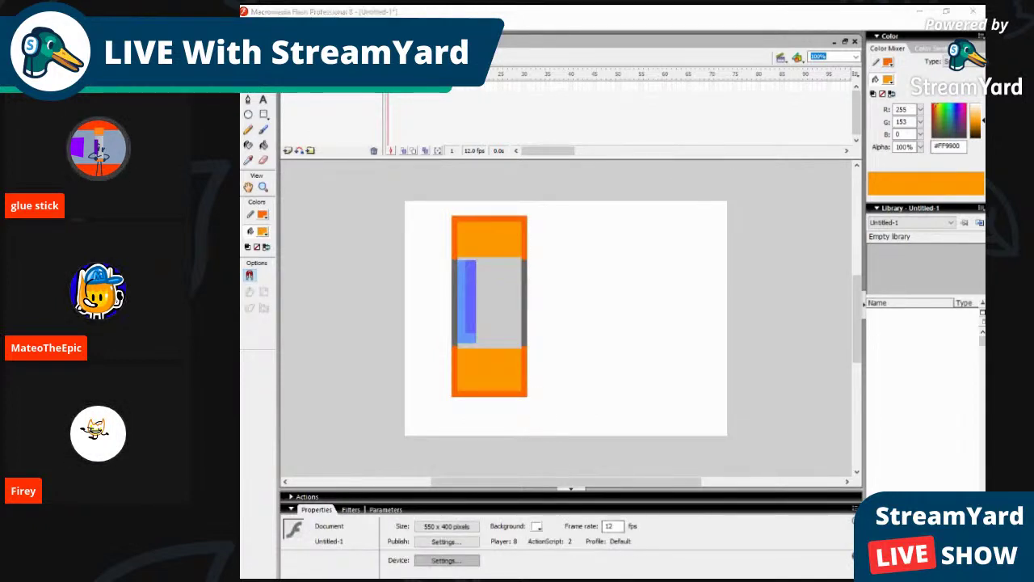
{"action": "left_click", "coordinate": [681, 574]}
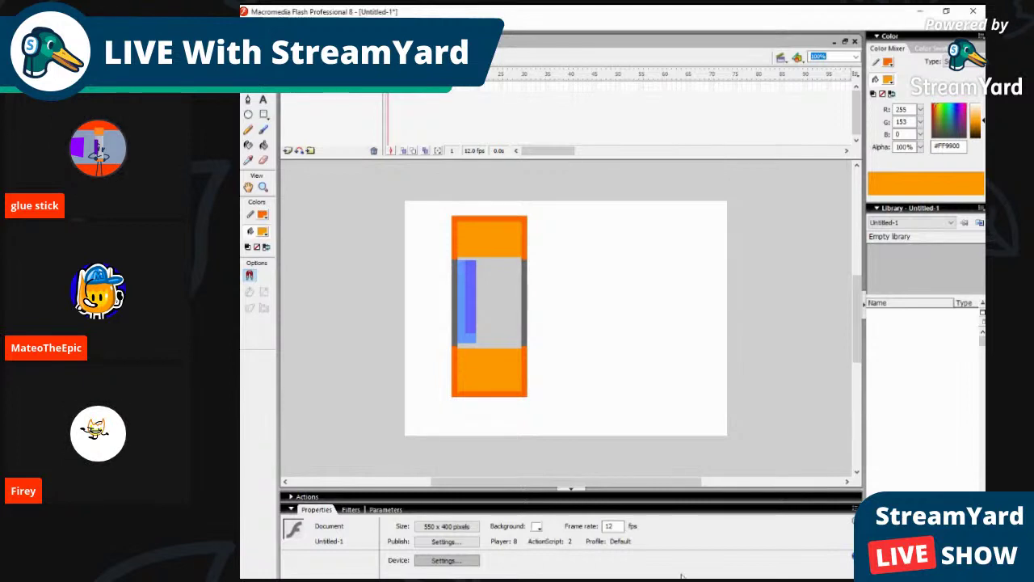
Step: Lower the boundary between the grey middle and the orange bottom section, and extend the light blue strip downward
{"action": "left_click_drag", "start_coordinate": [527, 352], "coordinate": [526, 373]}
{"action": "left_click_drag", "start_coordinate": [453, 349], "coordinate": [454, 368]}
{"action": "left_click_drag", "start_coordinate": [525, 373], "coordinate": [526, 365]}
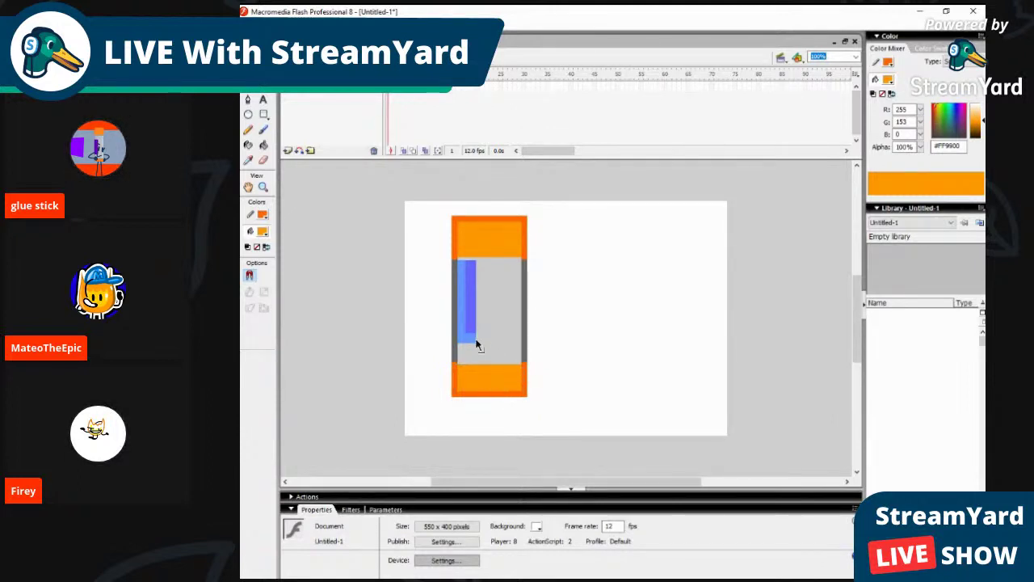
{"action": "left_click_drag", "start_coordinate": [476, 342], "coordinate": [462, 364]}
Step: Draw a vertical line near the rectangle's right outline, running from the top orange section into the bottom one
{"action": "left_click", "coordinate": [248, 87]}
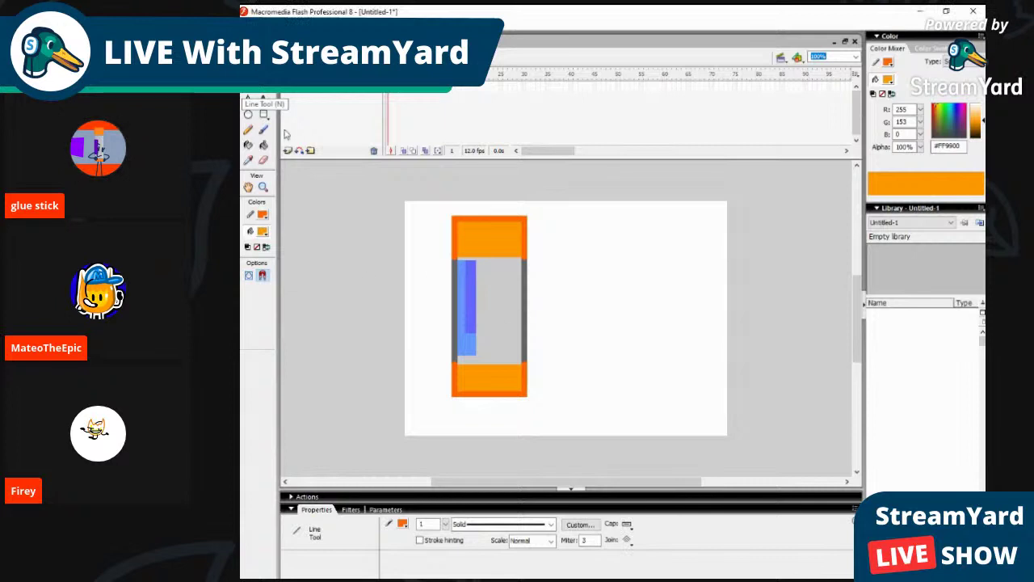
{"action": "key", "text": "v"}
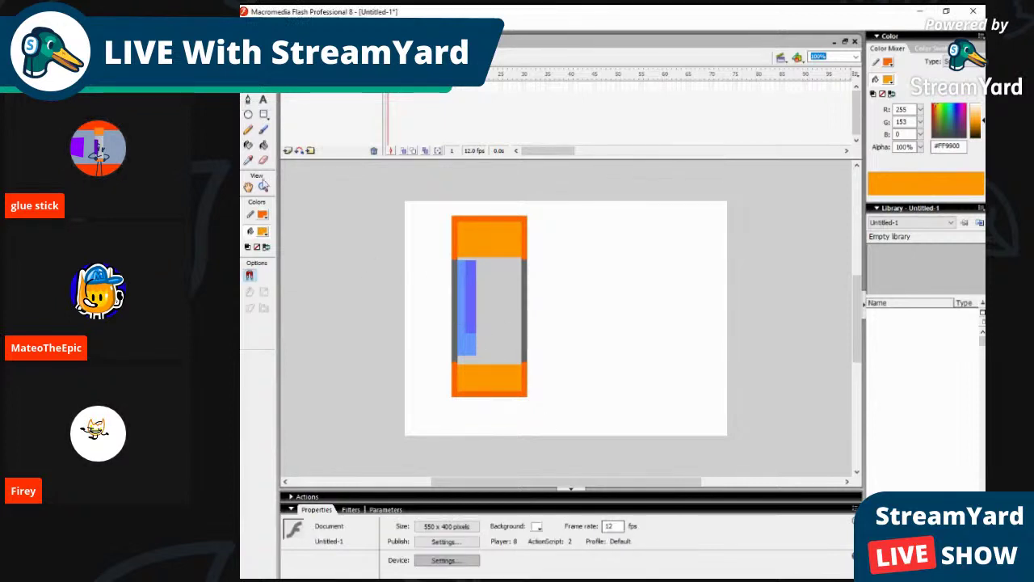
{"action": "left_click", "coordinate": [249, 85]}
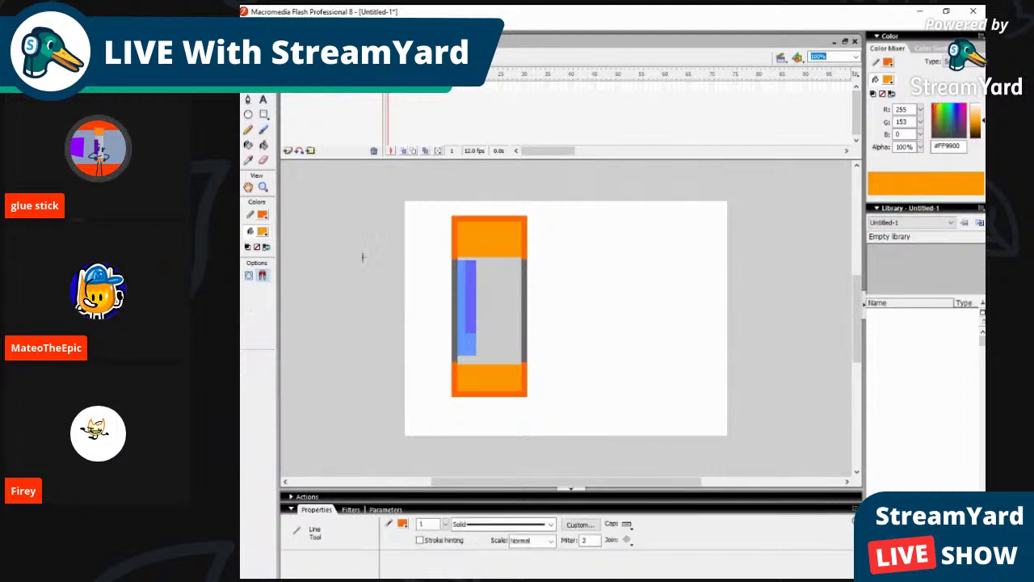
{"action": "left_click_drag", "start_coordinate": [514, 246], "coordinate": [514, 381]}
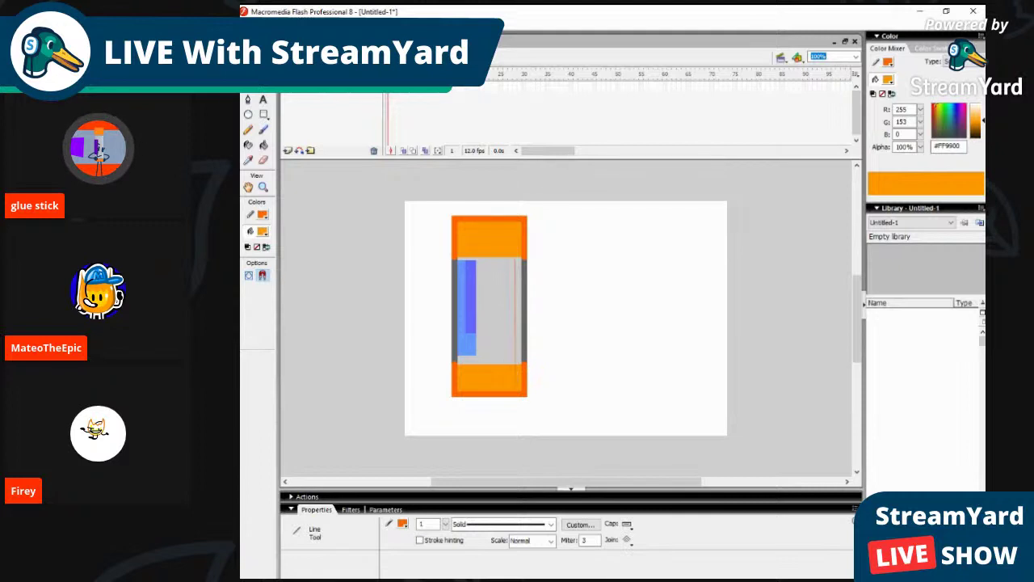
Step: Fill the narrow grey strip beside the right outline with white #FFFFFF and delete the vertical dividing line
{"action": "key", "text": "v"}
{"action": "left_click", "coordinate": [521, 297]}
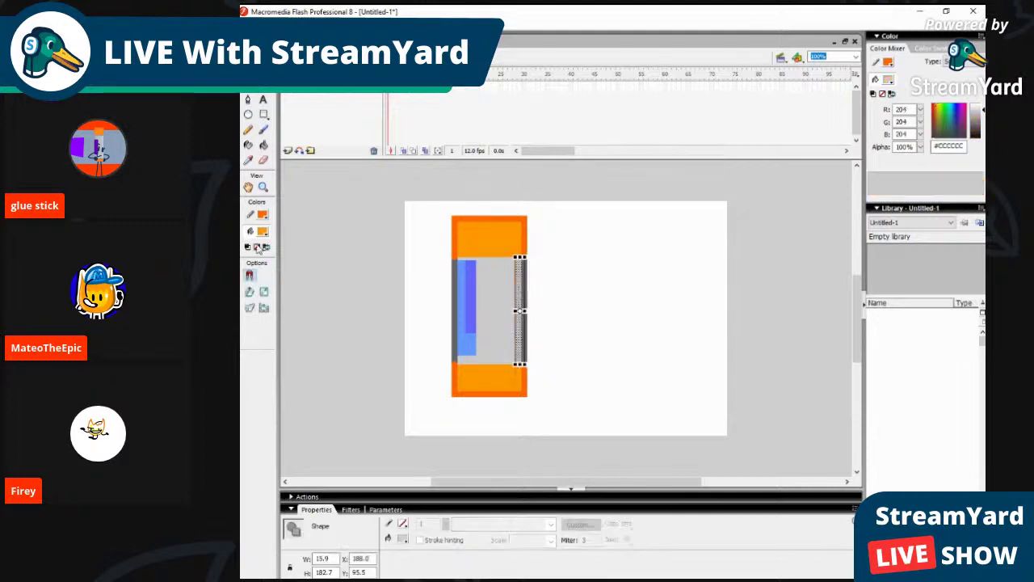
{"action": "left_click", "coordinate": [261, 235]}
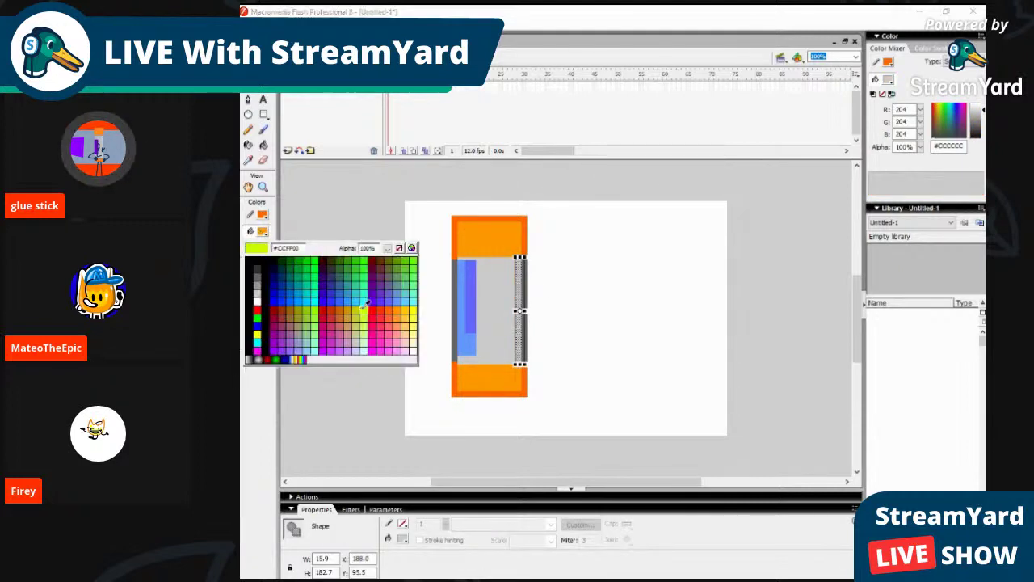
{"action": "left_click", "coordinate": [256, 293]}
{"action": "left_click", "coordinate": [262, 233]}
{"action": "left_click", "coordinate": [260, 301]}
{"action": "left_click", "coordinate": [364, 323]}
{"action": "left_click", "coordinate": [516, 344]}
{"action": "key", "text": "Delete"}
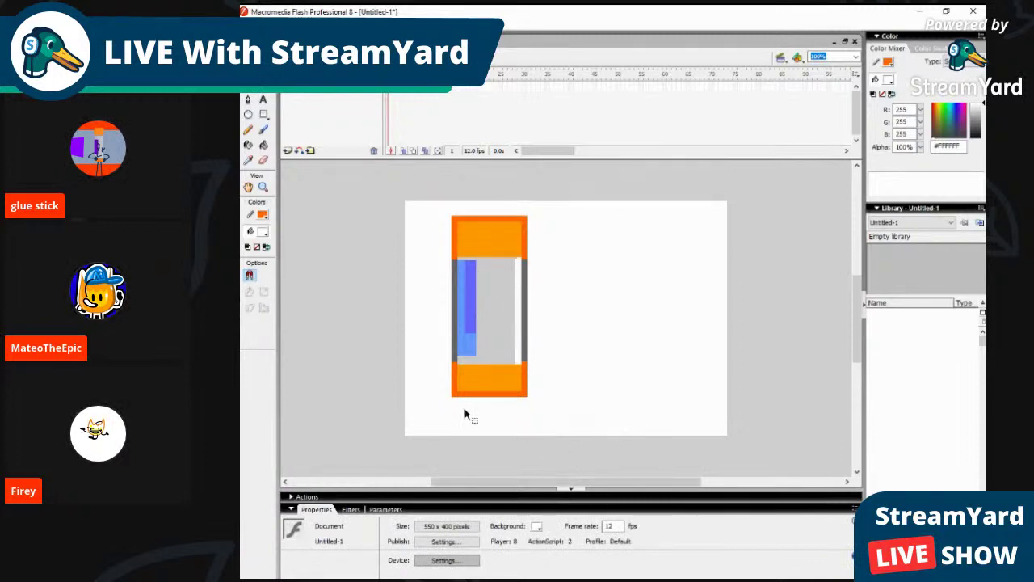
Step: Try a different stroke cap on the outline of the bottom orange section
{"action": "left_click", "coordinate": [456, 381]}
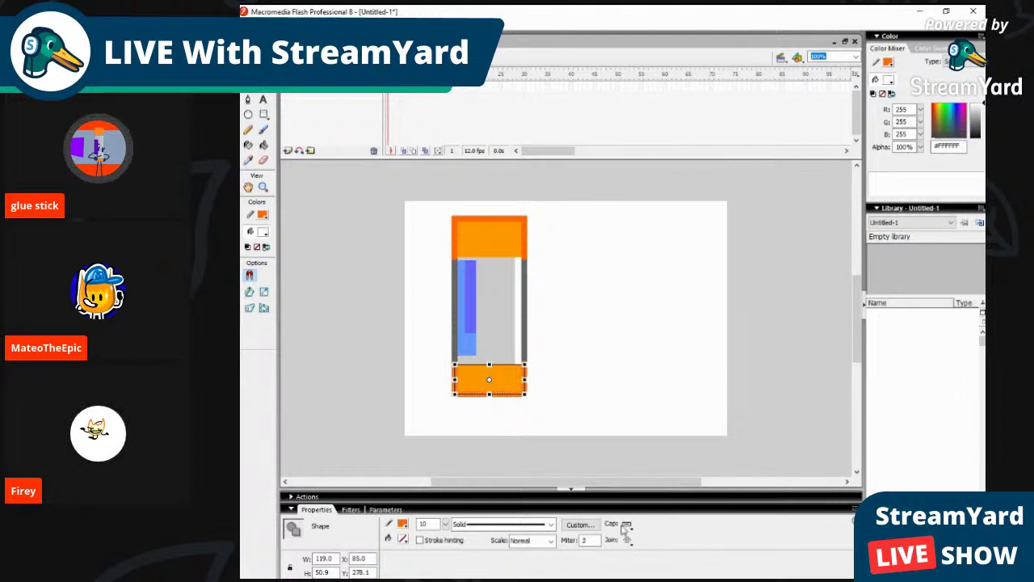
{"action": "left_click", "coordinate": [547, 367]}
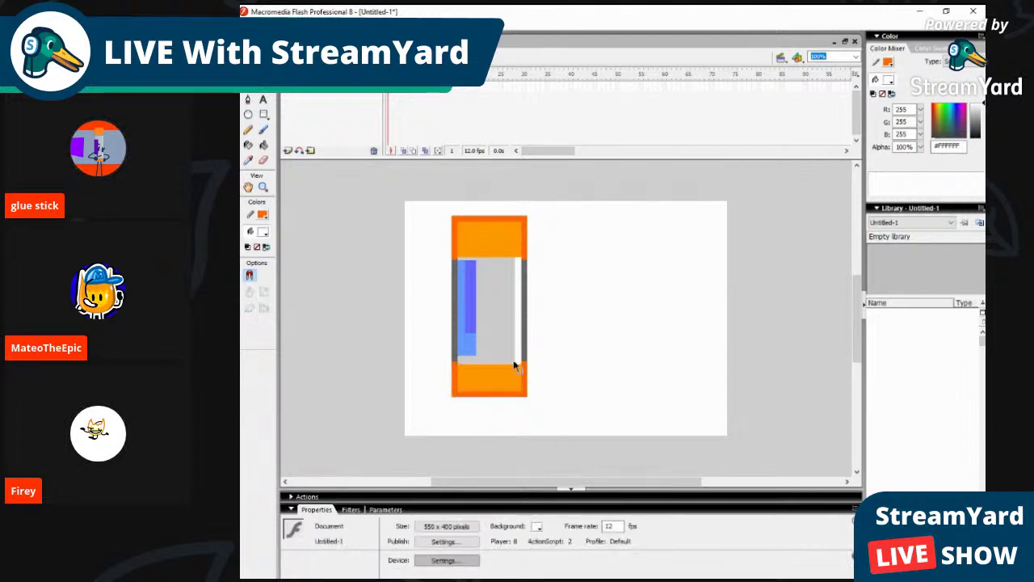
{"action": "left_click", "coordinate": [455, 376]}
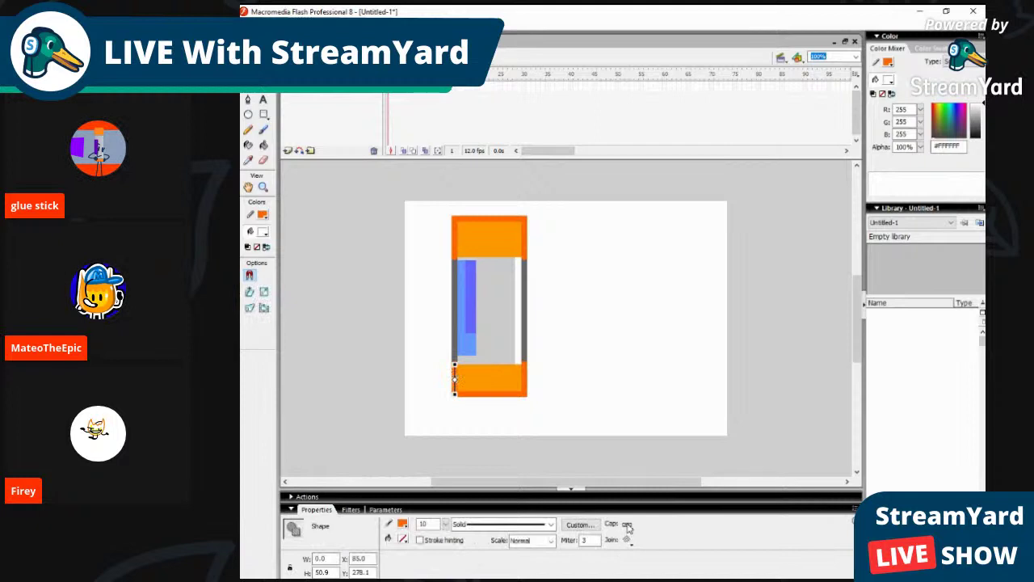
{"action": "left_click", "coordinate": [555, 413]}
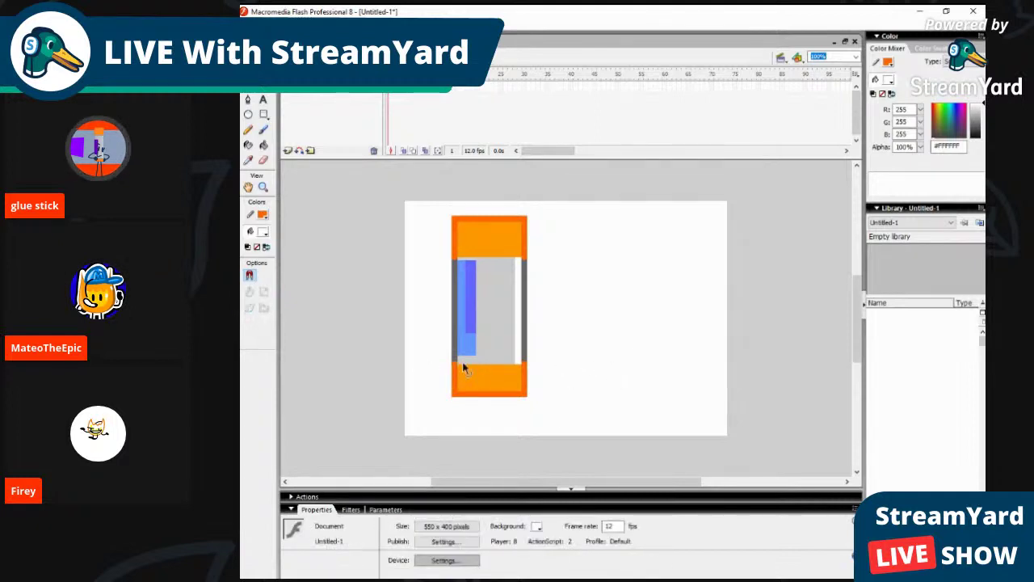
Step: Try rounded stroke joins on the top orange section's outline and restore its square corners
{"action": "double_click", "coordinate": [456, 248]}
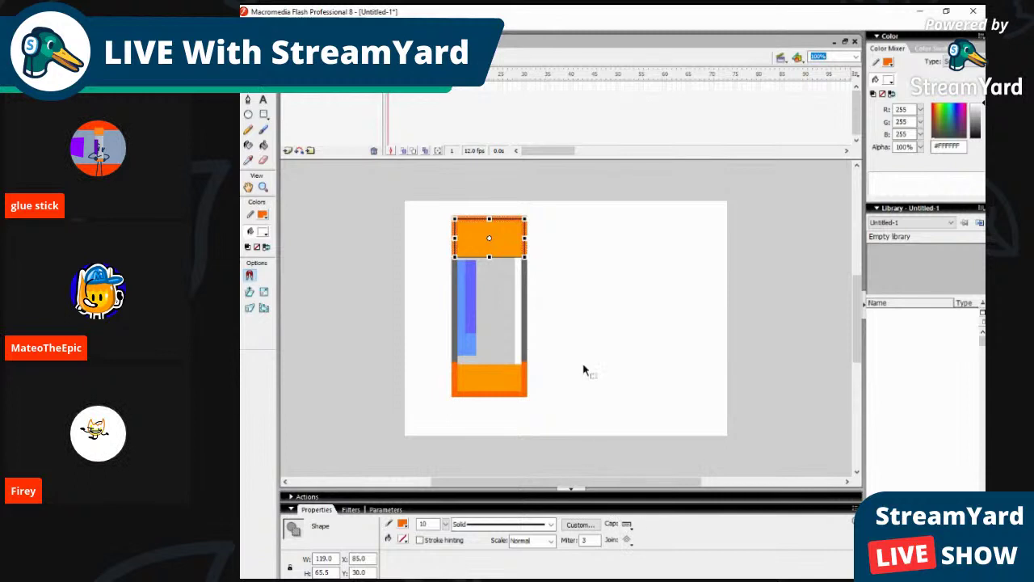
{"action": "left_click", "coordinate": [553, 361]}
{"action": "double_click", "coordinate": [523, 252]}
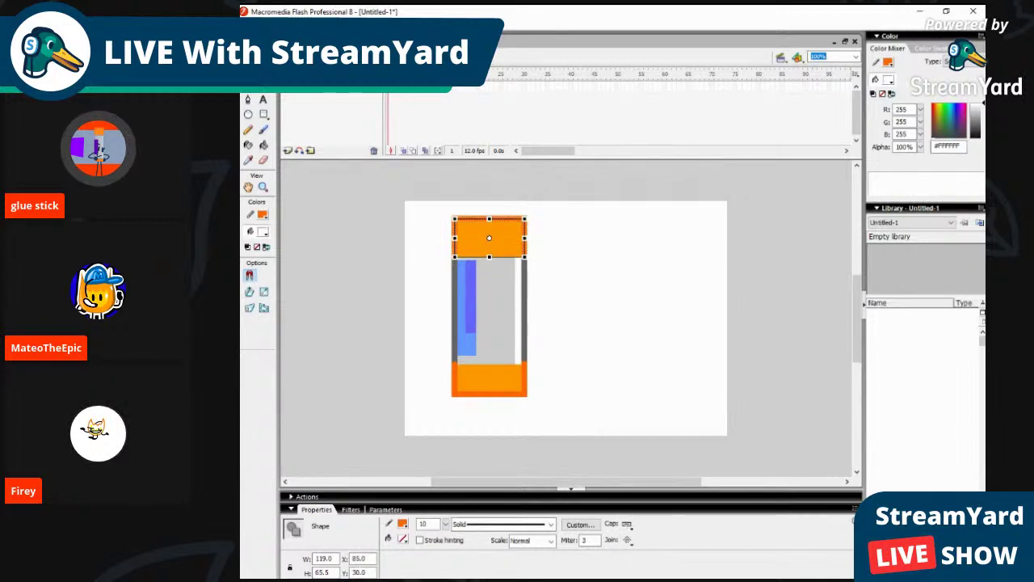
{"action": "left_click", "coordinate": [632, 346]}
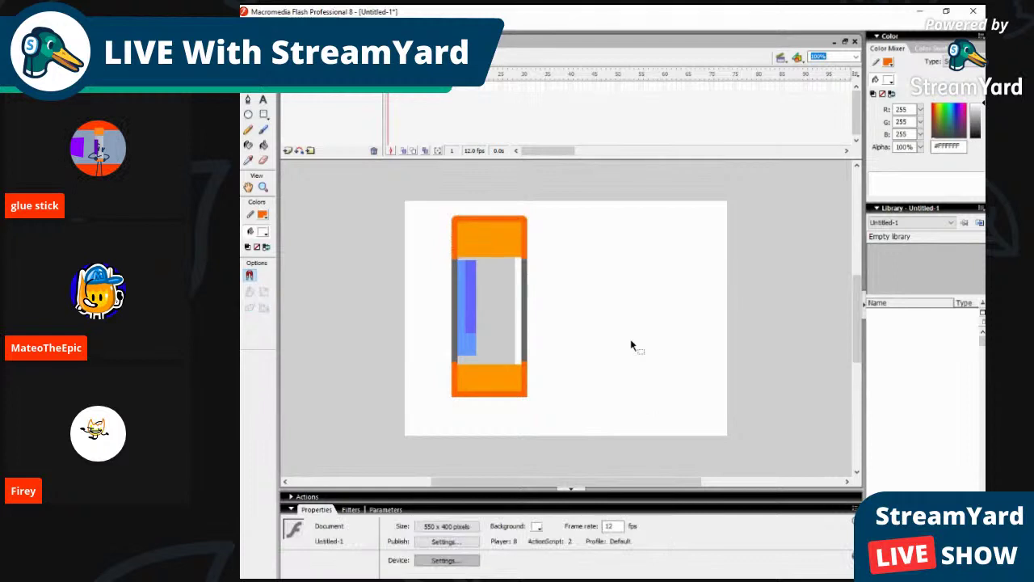
{"action": "left_click", "coordinate": [515, 256]}
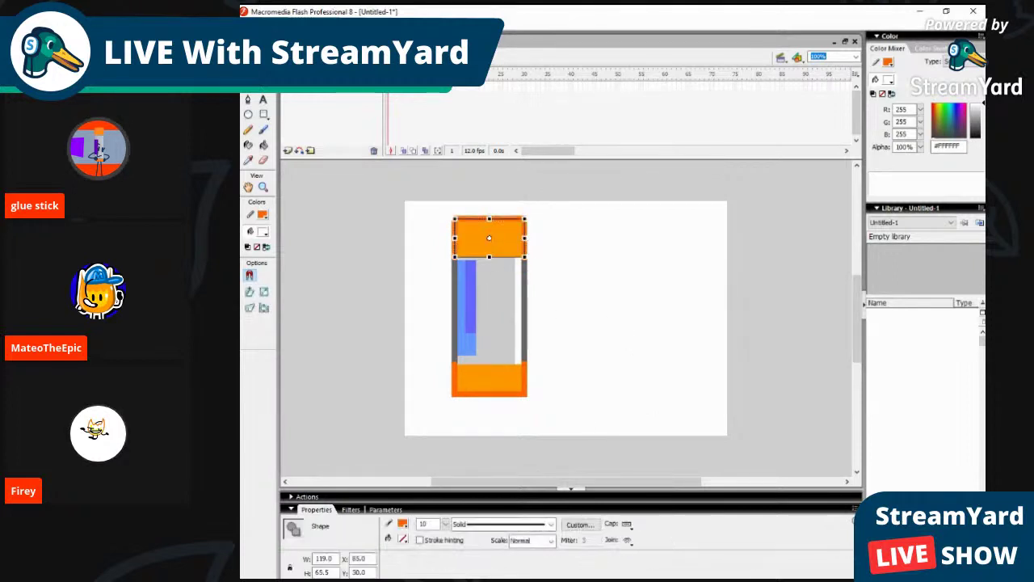
{"action": "left_click", "coordinate": [653, 403]}
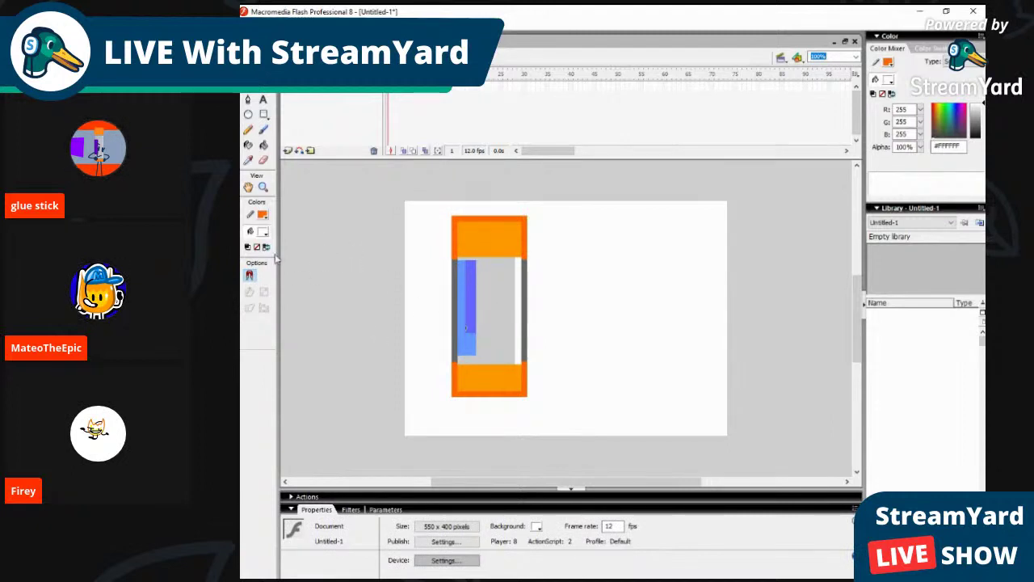
{"action": "left_click", "coordinate": [249, 91]}
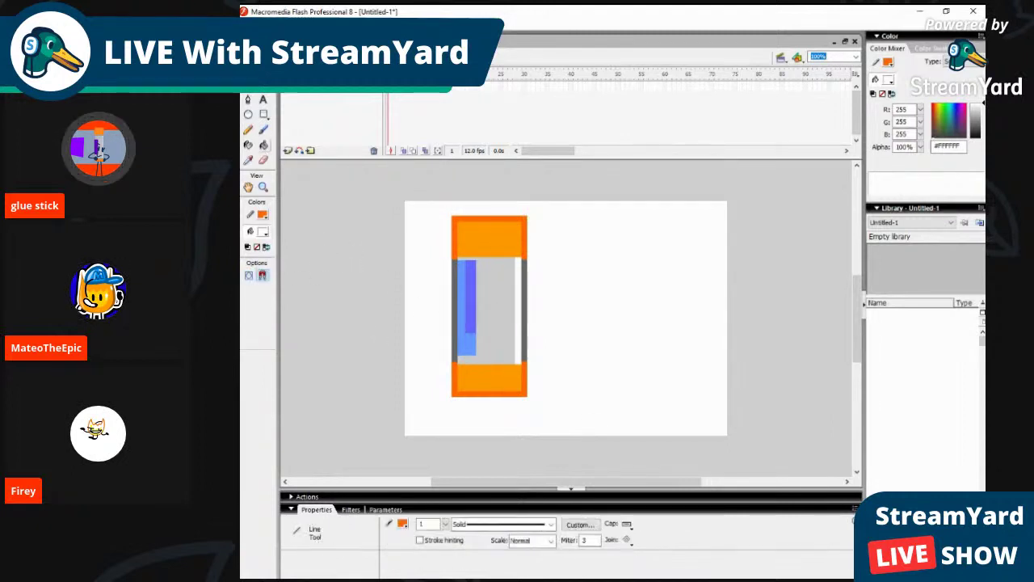
{"action": "left_click", "coordinate": [447, 497]}
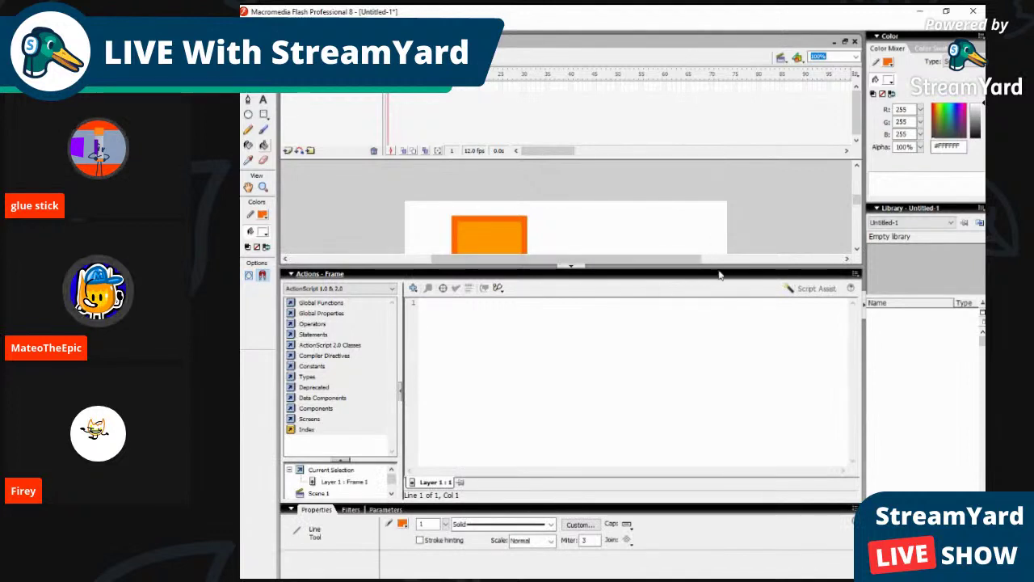
{"action": "left_click", "coordinate": [296, 275]}
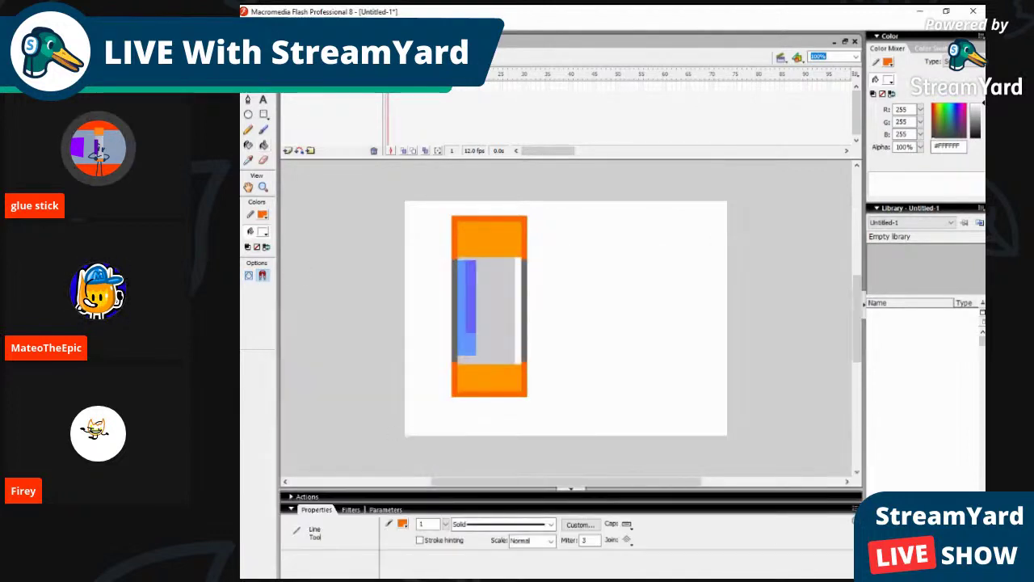
{"action": "key", "text": "alt+Tab"}
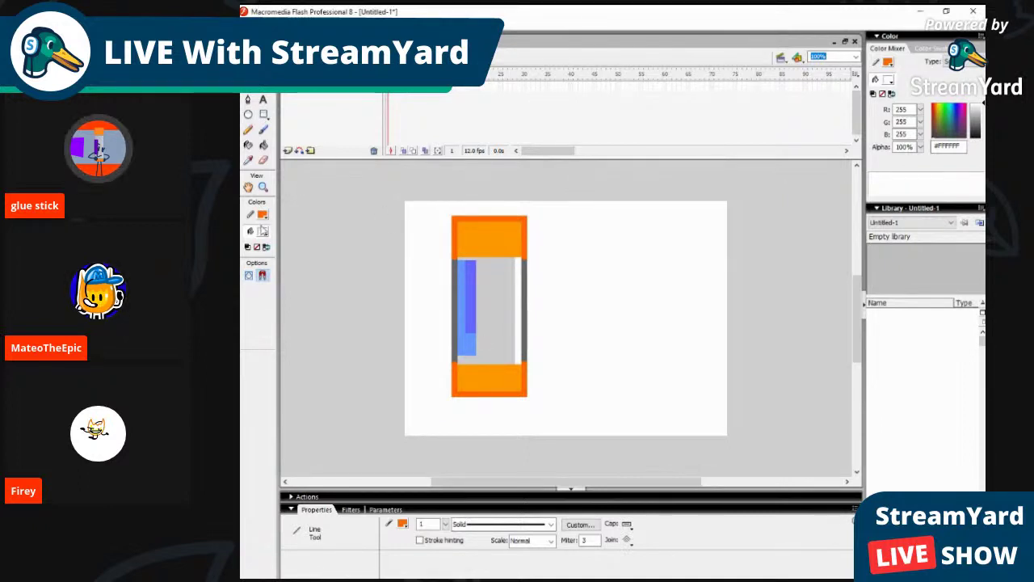
Step: Set the fill colour to #CC3300, try a vertical dividing line in the top orange section, and undo it
{"action": "left_click", "coordinate": [261, 230]}
{"action": "left_click", "coordinate": [331, 305]}
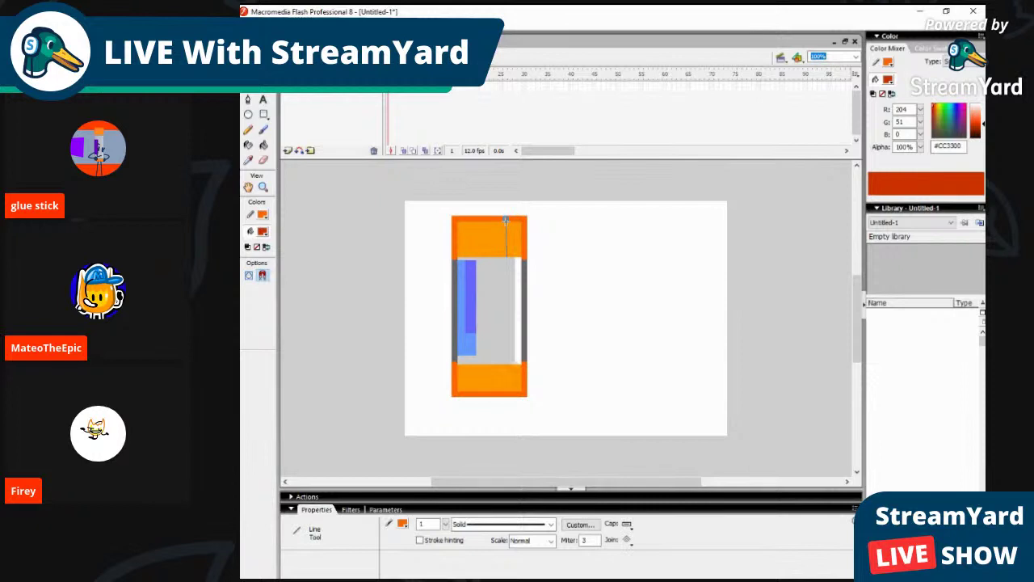
{"action": "left_click_drag", "start_coordinate": [506, 220], "coordinate": [507, 222]}
{"action": "left_click", "coordinate": [264, 25]}
{"action": "left_click", "coordinate": [276, 40]}
{"action": "left_click", "coordinate": [264, 25]}
{"action": "left_click", "coordinate": [277, 41]}
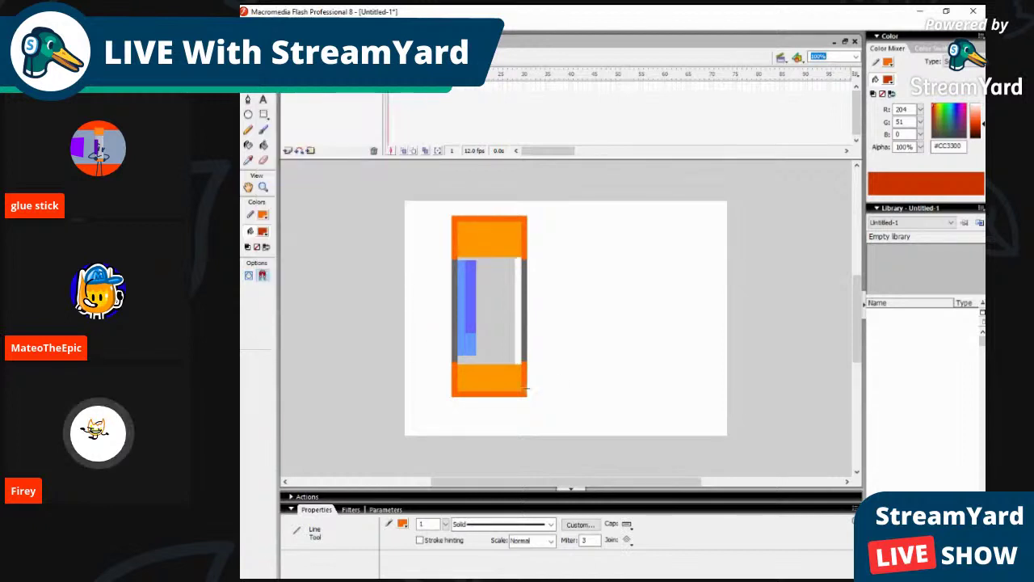
Step: Try vertical and slanted dividing lines in the bottom orange section and undo them all
{"action": "left_click_drag", "start_coordinate": [513, 365], "coordinate": [514, 392]}
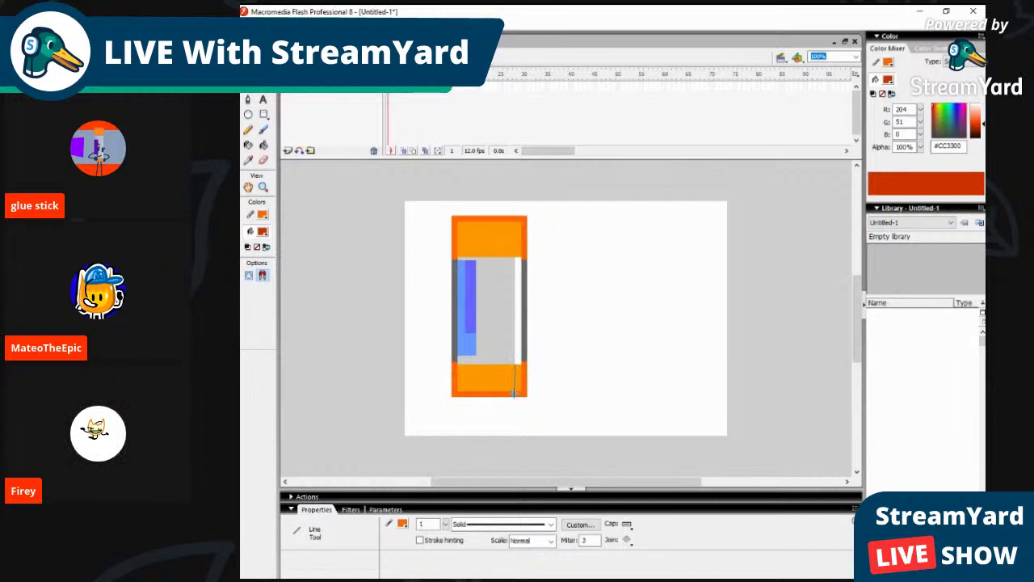
{"action": "mouse_move", "coordinate": [499, 367]}
{"action": "left_mouse_down"}
{"action": "mouse_move", "coordinate": [499, 395]}
{"action": "mouse_move", "coordinate": [484, 394]}
{"action": "left_mouse_up"}
{"action": "left_click_drag", "start_coordinate": [483, 393], "coordinate": [483, 394]}
{"action": "left_click", "coordinate": [268, 23]}
{"action": "left_click", "coordinate": [286, 38]}
{"action": "left_click", "coordinate": [268, 24]}
{"action": "left_click", "coordinate": [286, 38]}
{"action": "left_click", "coordinate": [269, 23]}
{"action": "left_click", "coordinate": [286, 38]}
{"action": "left_click", "coordinate": [268, 24]}
{"action": "left_click", "coordinate": [286, 38]}
{"action": "left_click", "coordinate": [268, 23]}
{"action": "left_click", "coordinate": [286, 38]}
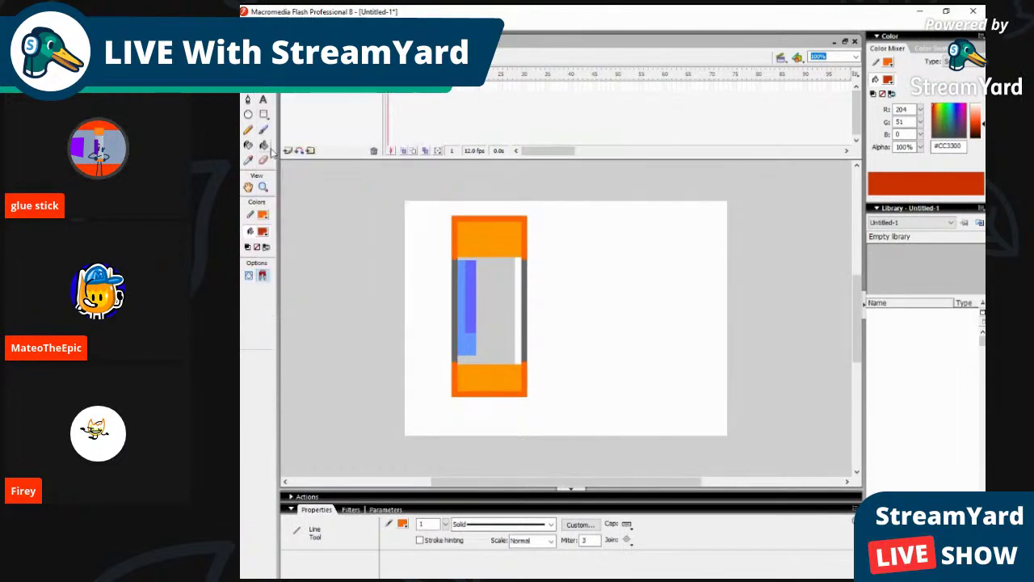
Step: Stretch the whole shape downward to about 319 px tall and place it near the canvas's left edge
{"action": "left_click", "coordinate": [249, 54]}
{"action": "mouse_move", "coordinate": [426, 203]}
{"action": "left_mouse_down"}
{"action": "mouse_move", "coordinate": [506, 309]}
{"action": "mouse_move", "coordinate": [568, 441]}
{"action": "left_mouse_up"}
{"action": "left_click_drag", "start_coordinate": [503, 355], "coordinate": [577, 365]}
{"action": "left_click_drag", "start_coordinate": [563, 403], "coordinate": [563, 418]}
{"action": "left_click", "coordinate": [681, 385]}
{"action": "left_click_drag", "start_coordinate": [515, 213], "coordinate": [655, 449]}
{"action": "left_click_drag", "start_coordinate": [575, 385], "coordinate": [488, 374]}
{"action": "left_click", "coordinate": [552, 343]}
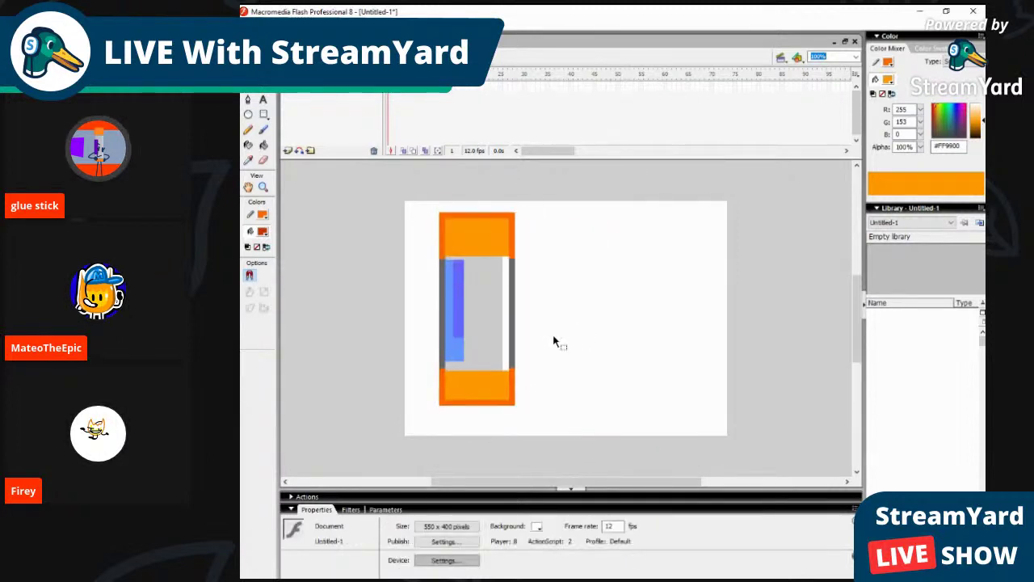
Step: Examine the stroke settings of the left outline segments where the grey section meets the bottom orange section
{"action": "left_click", "coordinate": [444, 367]}
{"action": "left_click", "coordinate": [558, 291]}
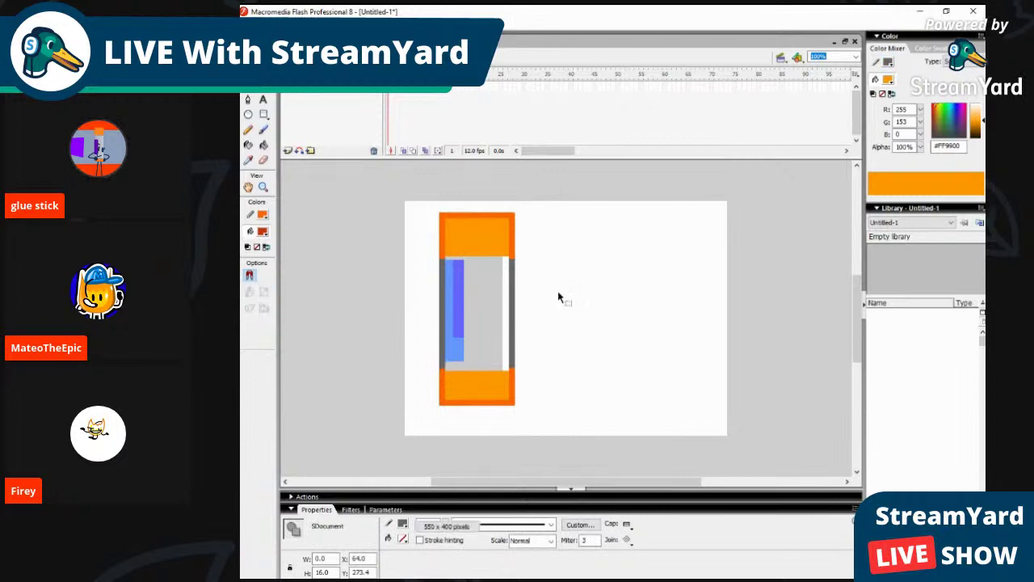
{"action": "left_click", "coordinate": [441, 366]}
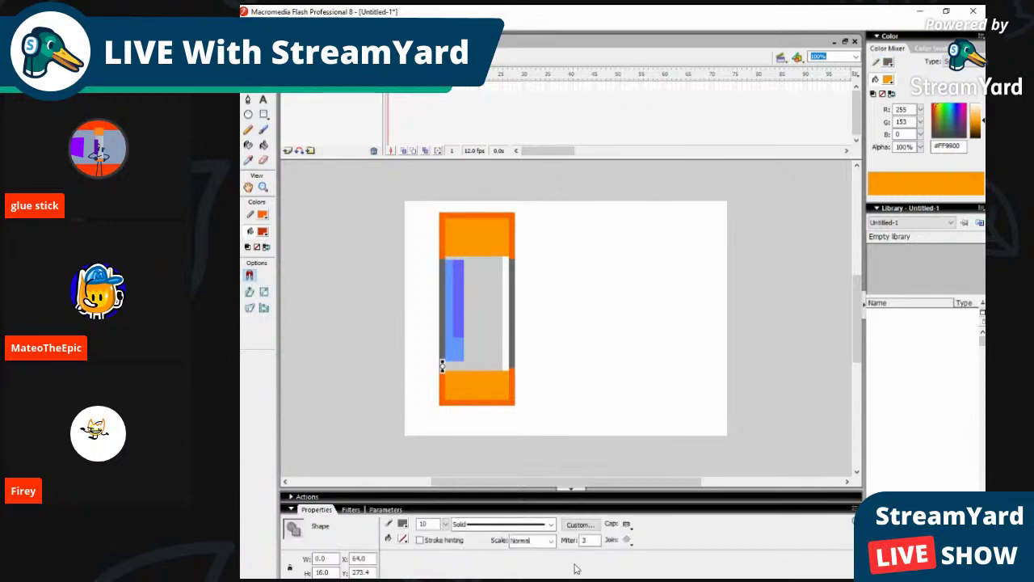
{"action": "left_click", "coordinate": [629, 468]}
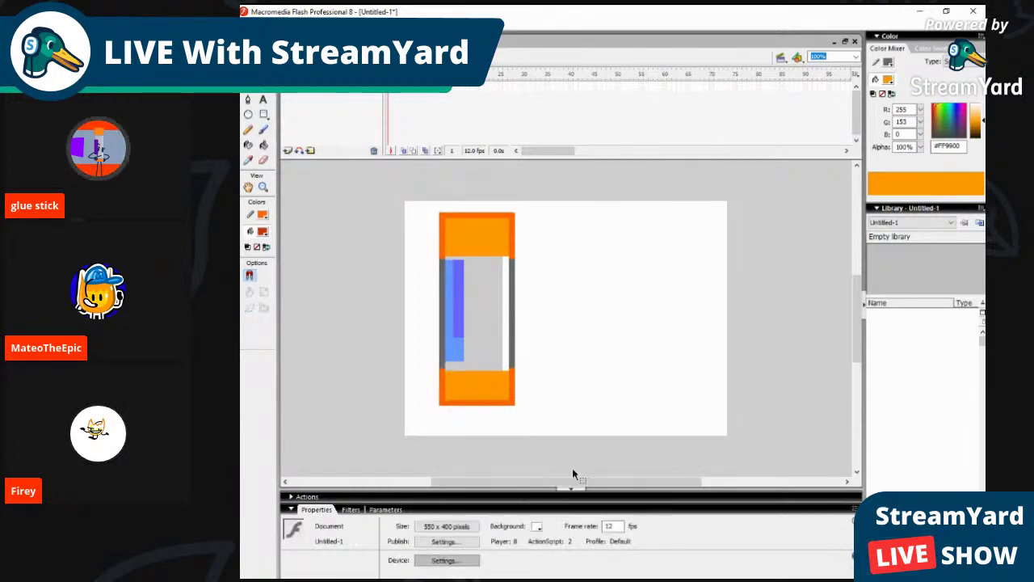
{"action": "left_click", "coordinate": [442, 376]}
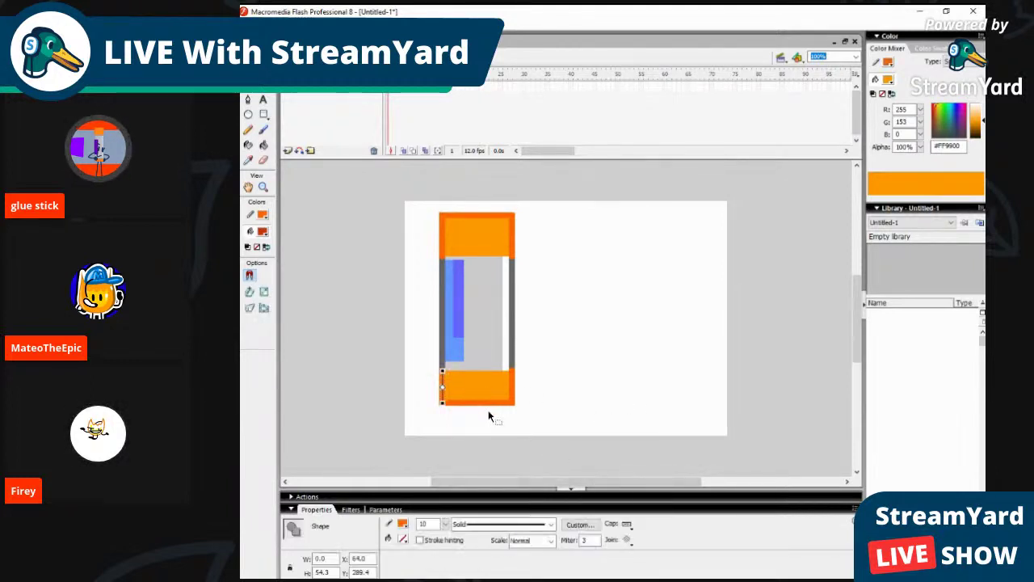
{"action": "left_click", "coordinate": [642, 404]}
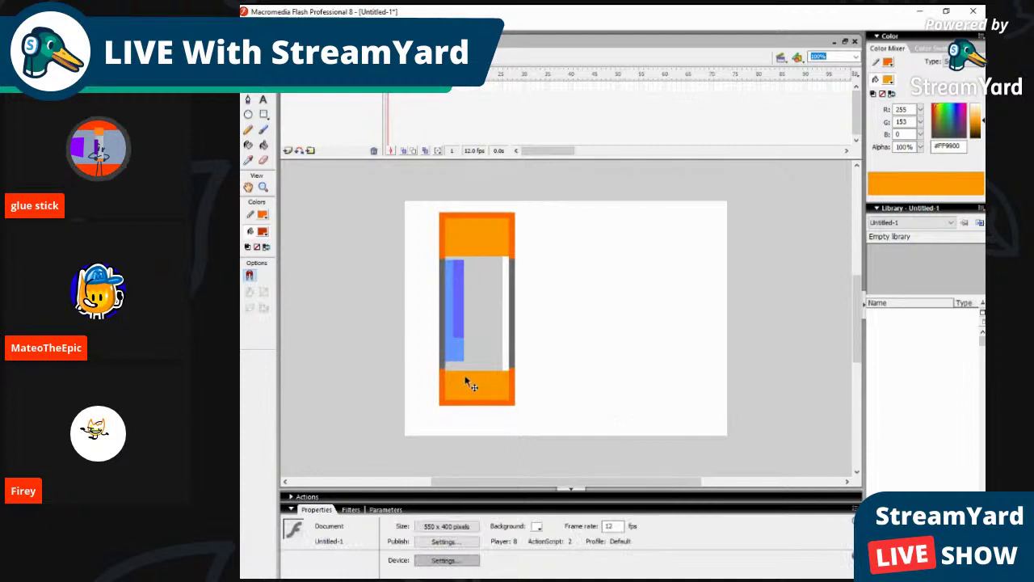
Step: Try raising the grey-orange boundary on the left outline near the bottom section and undo it
{"action": "left_click_drag", "start_coordinate": [443, 370], "coordinate": [443, 362]}
{"action": "left_click", "coordinate": [266, 23]}
{"action": "left_click", "coordinate": [284, 36]}
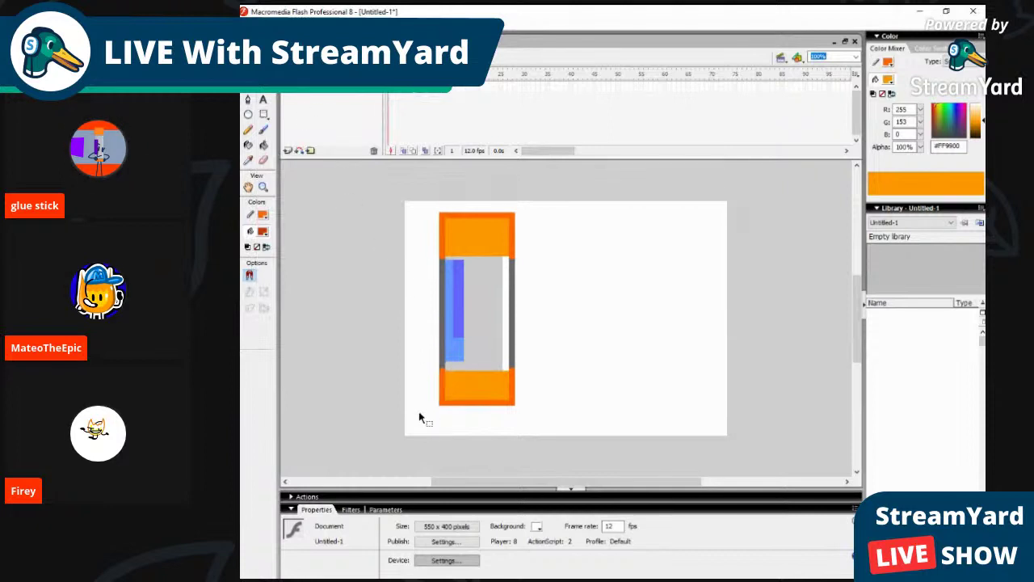
Step: Select the whole shape and move it to the right side of the canvas, then clear the selection
{"action": "left_click_drag", "start_coordinate": [407, 415], "coordinate": [563, 163]}
{"action": "left_click_drag", "start_coordinate": [477, 326], "coordinate": [658, 338]}
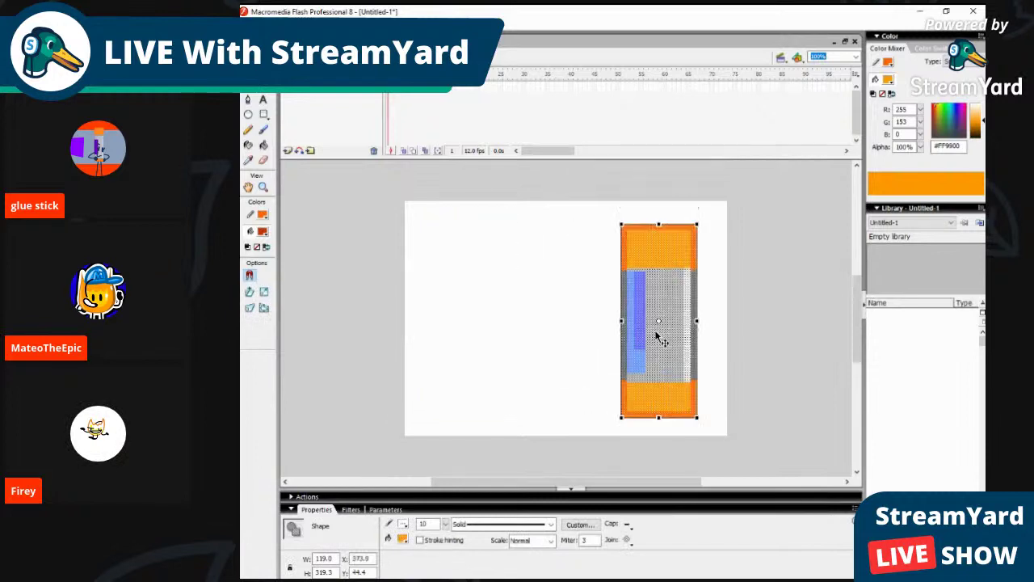
{"action": "left_click", "coordinate": [535, 380]}
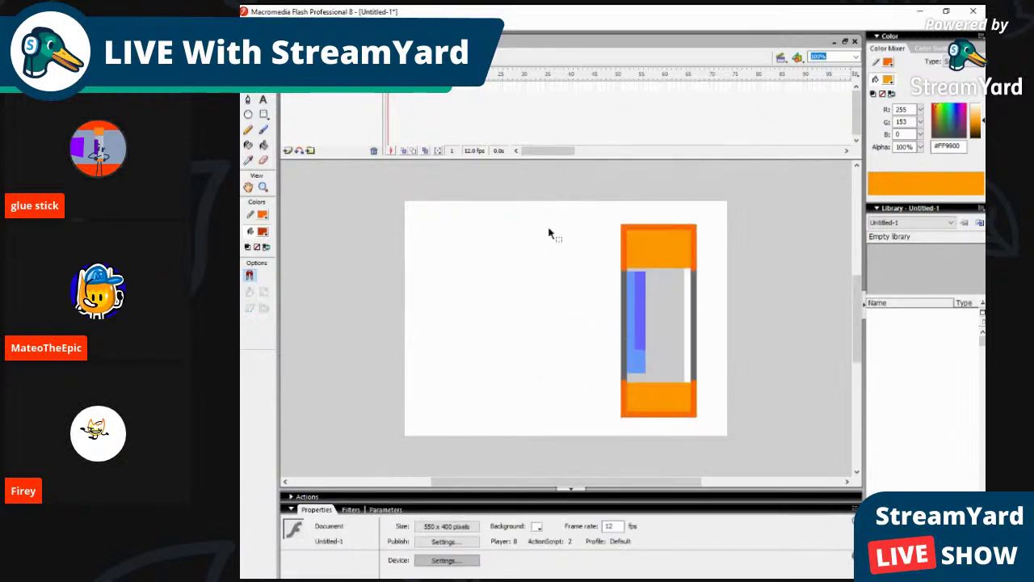
Step: Draw thin dividing lines along the right and lower edges of the top orange section and the left and lower edges of the bottom one
{"action": "left_click", "coordinate": [248, 84]}
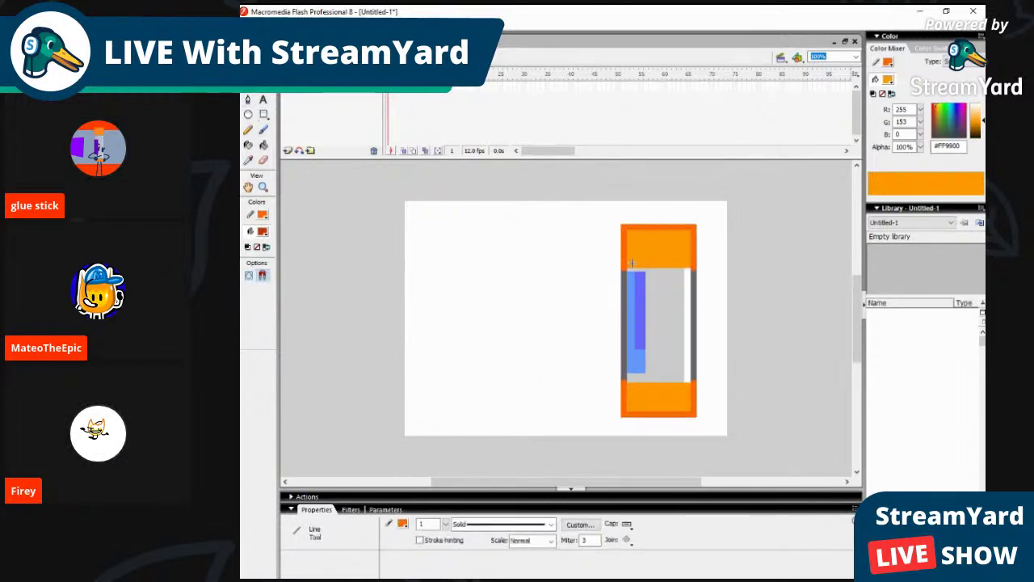
{"action": "left_click_drag", "start_coordinate": [614, 260], "coordinate": [691, 259]}
{"action": "left_click_drag", "start_coordinate": [634, 403], "coordinate": [699, 404]}
Step: Fill the L-shaped edge strips in the top and bottom orange sections with yellow #FFCC00
{"action": "left_click", "coordinate": [263, 145]}
{"action": "left_click", "coordinate": [263, 233]}
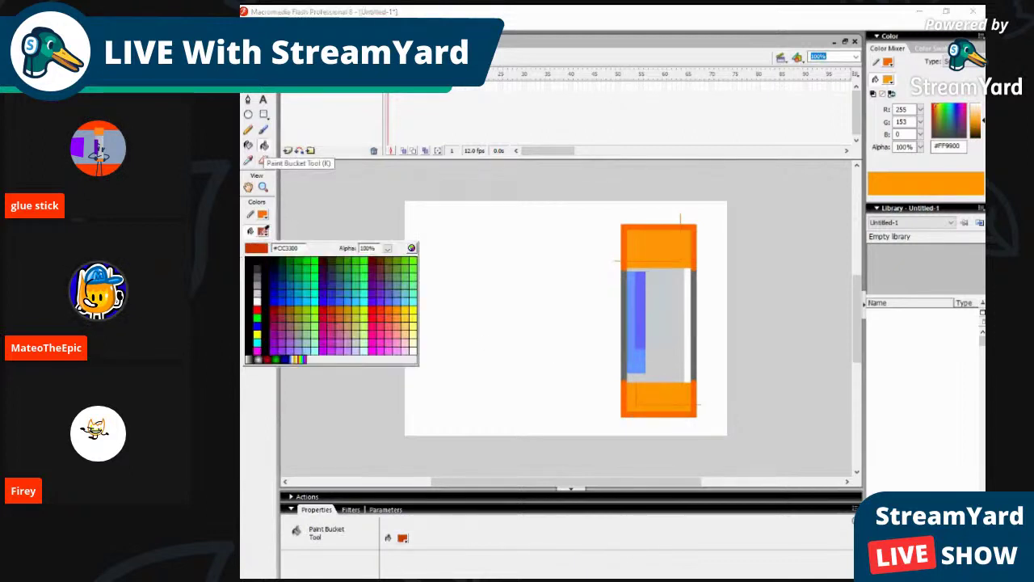
{"action": "left_click", "coordinate": [398, 307]}
{"action": "left_click", "coordinate": [642, 402]}
{"action": "left_click", "coordinate": [688, 236]}
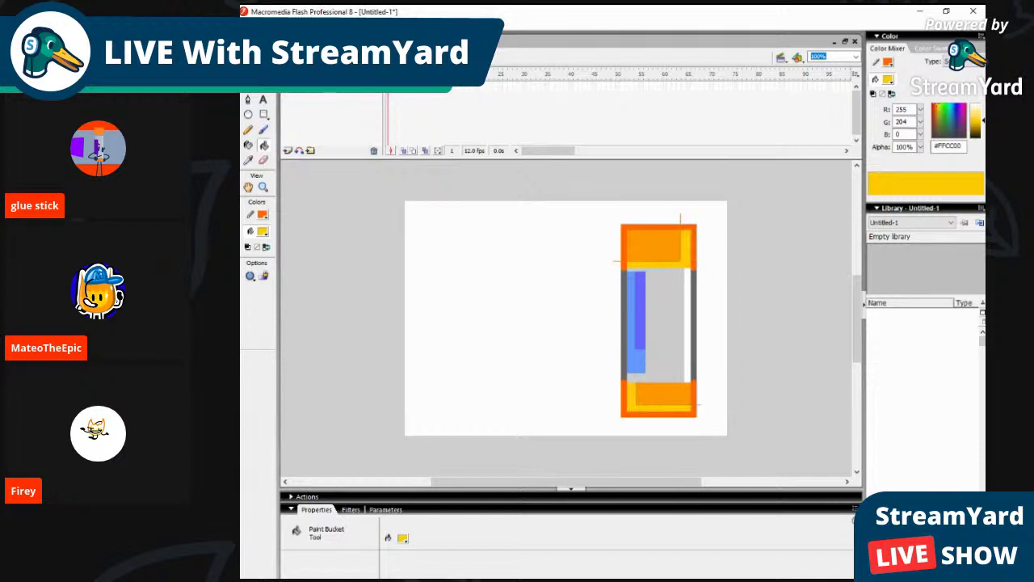
Step: Delete the temporary dividing lines around the yellow strips in both orange sections
{"action": "key", "text": "v"}
{"action": "double_click", "coordinate": [680, 261]}
{"action": "key", "text": "Delete"}
{"action": "double_click", "coordinate": [636, 395]}
{"action": "left_click", "coordinate": [611, 407]}
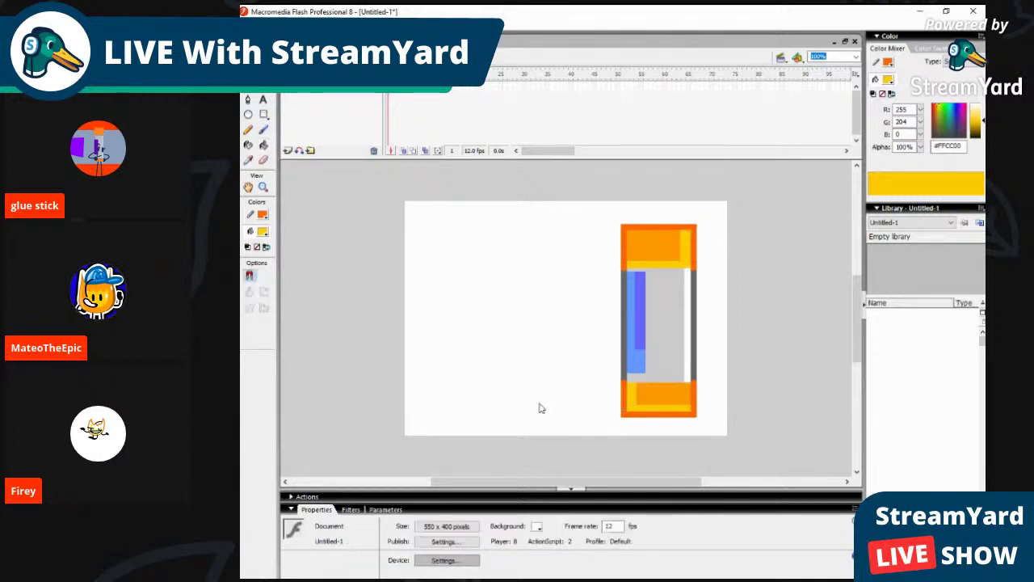
Step: Move the whole shape back to around the centre of the canvas and clear the selection
{"action": "left_click_drag", "start_coordinate": [612, 207], "coordinate": [752, 469]}
{"action": "left_click_drag", "start_coordinate": [685, 376], "coordinate": [570, 366]}
{"action": "left_click", "coordinate": [632, 378]}
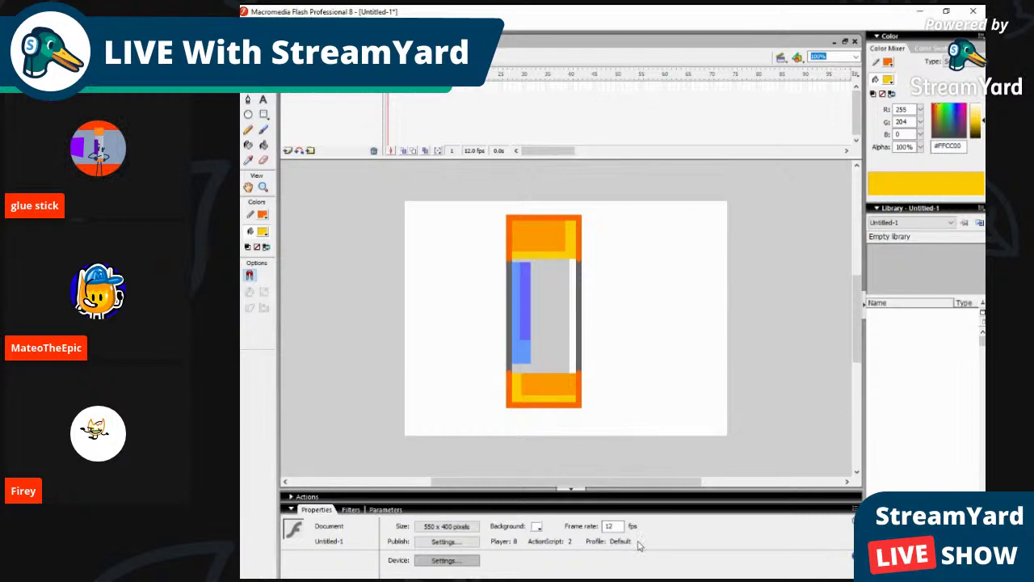
Step: Convert the whole glue stick shape into a movie clip symbol named "Glue stick asset"
{"action": "left_click_drag", "start_coordinate": [614, 439], "coordinate": [485, 191]}
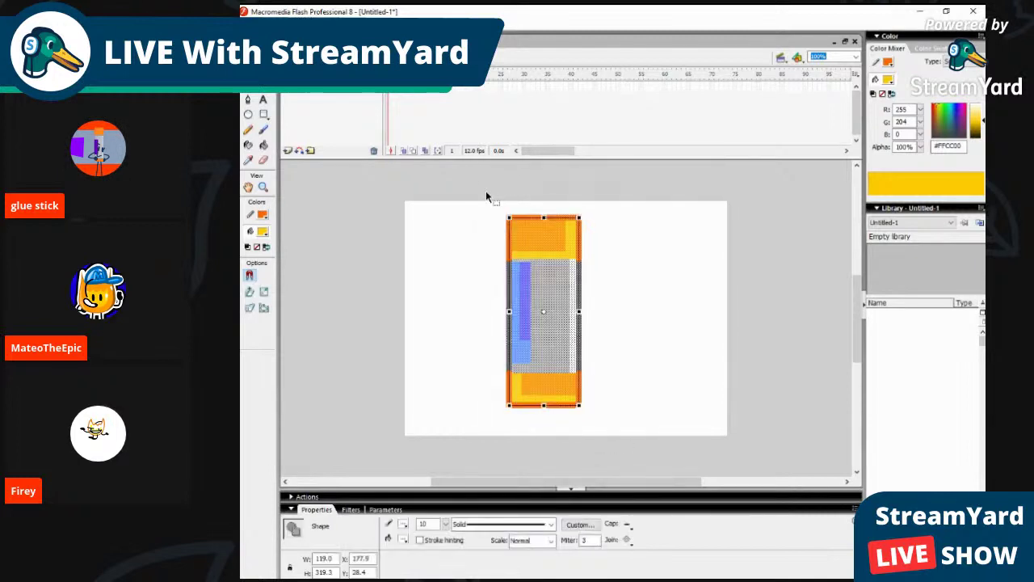
{"action": "left_click", "coordinate": [618, 336]}
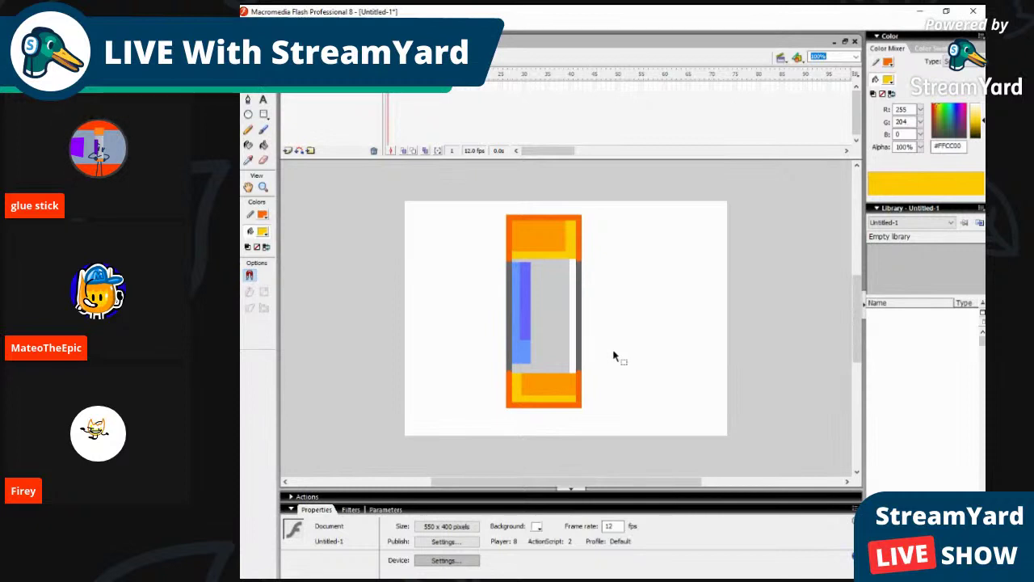
{"action": "left_click_drag", "start_coordinate": [588, 412], "coordinate": [459, 199]}
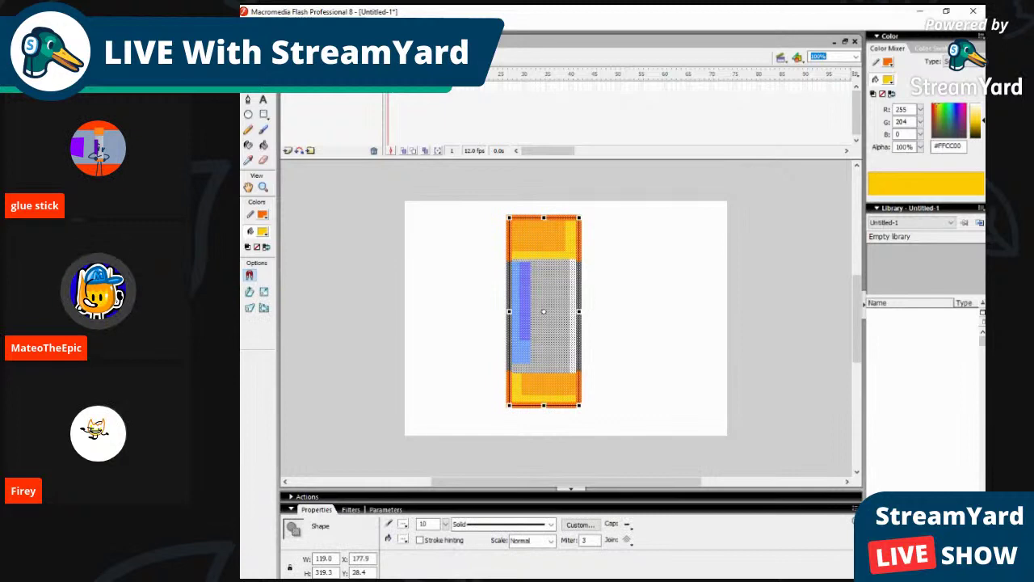
{"action": "key", "text": "F8"}
{"action": "key", "text": "BackSpace"}
{"action": "type", "text": "Glue stick asset"}
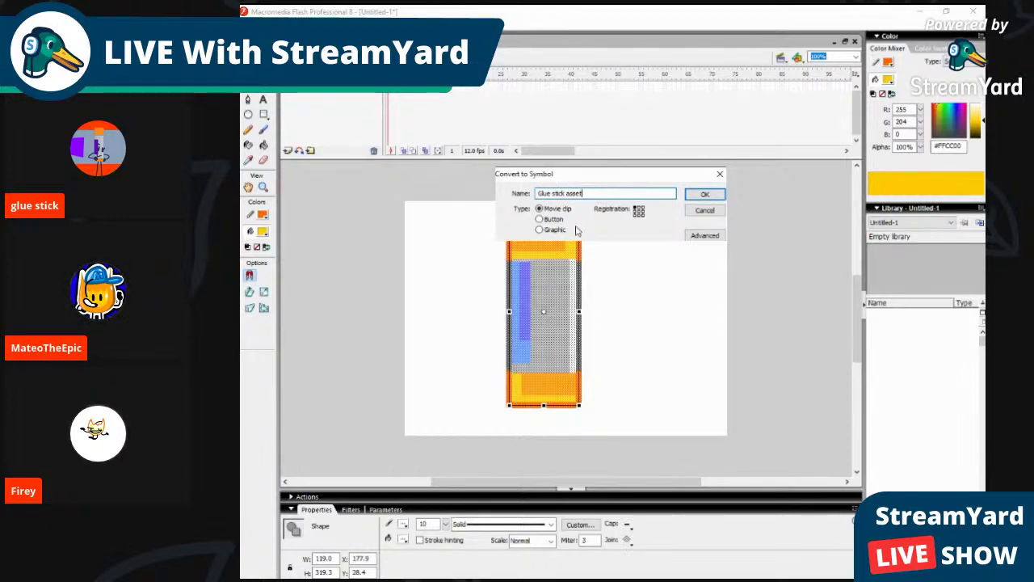
{"action": "left_click", "coordinate": [703, 196]}
Step: Shift the glue stick symbol slightly left on the canvas and clear the selection
{"action": "mouse_move", "coordinate": [552, 326]}
{"action": "left_mouse_down"}
{"action": "mouse_move", "coordinate": [669, 290]}
{"action": "mouse_move", "coordinate": [559, 309]}
{"action": "left_mouse_up"}
{"action": "left_click", "coordinate": [720, 283]}
{"action": "left_click", "coordinate": [719, 292]}
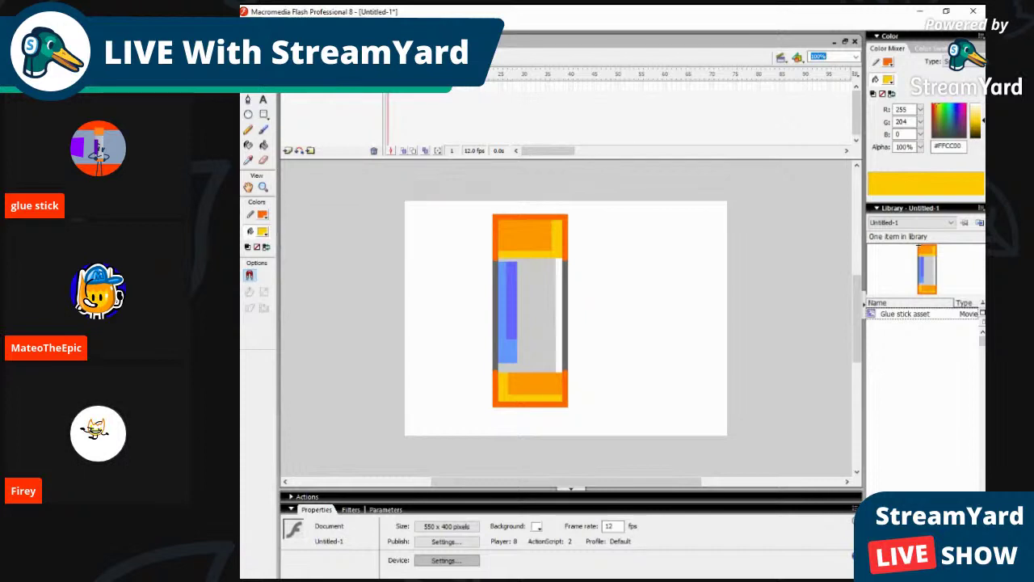
Step: Switch to the 1-1 document and move the red ball character left so it overhangs the stage's left edge
{"action": "left_click", "coordinate": [301, 42]}
{"action": "left_click_drag", "start_coordinate": [560, 76], "coordinate": [374, 108]}
{"action": "key", "text": "ctrl+Tab"}
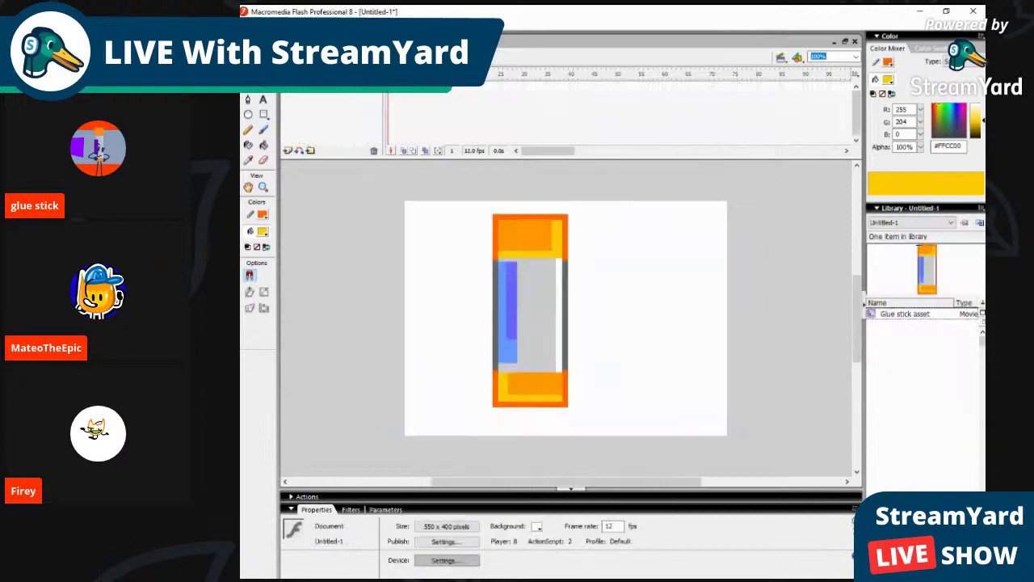
{"action": "key", "text": "ctrl+Tab"}
{"action": "left_click", "coordinate": [341, 58]}
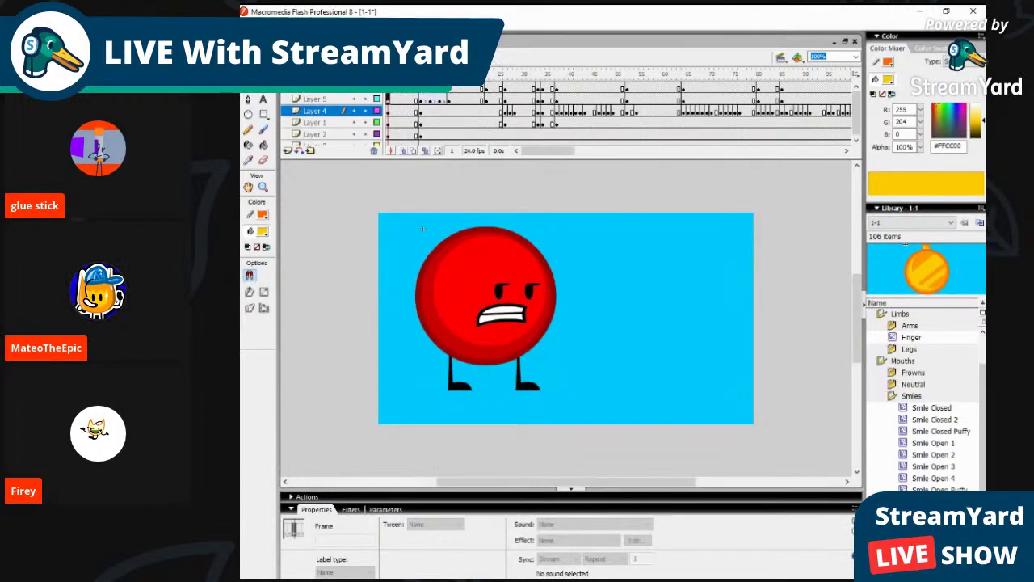
{"action": "left_click_drag", "start_coordinate": [481, 281], "coordinate": [402, 283]}
{"action": "left_click", "coordinate": [496, 263]}
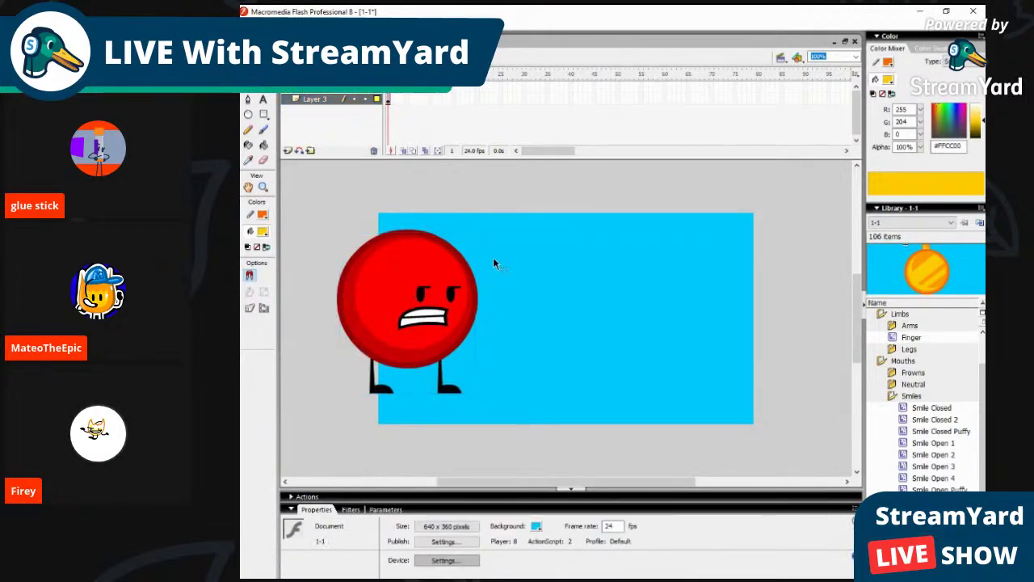
Step: Open the Ep9Sc12 file from Downloads with default substitute fonts and jump further along its timeline
{"action": "left_click", "coordinate": [250, 23]}
{"action": "left_click", "coordinate": [266, 48]}
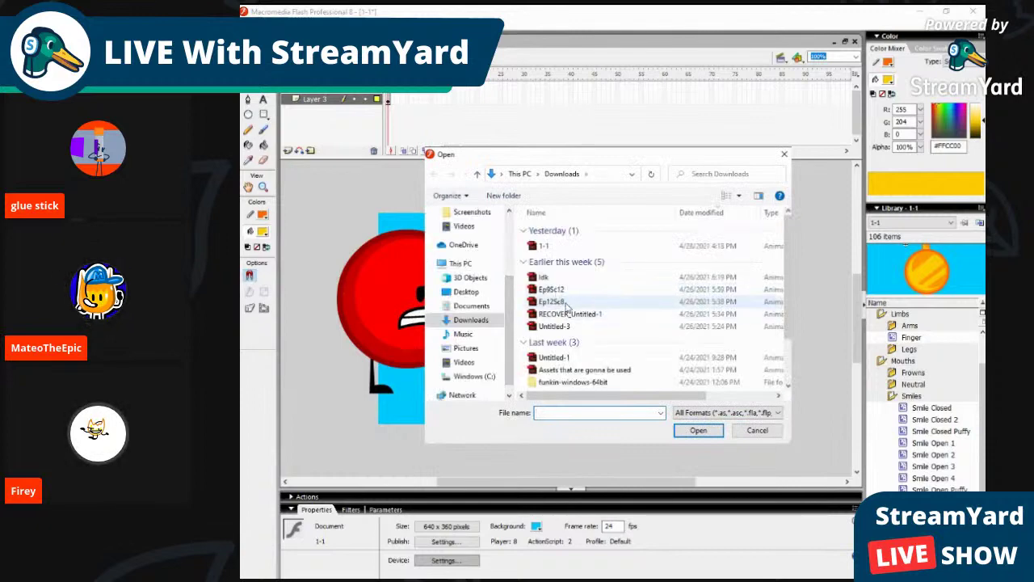
{"action": "left_click", "coordinate": [568, 304]}
{"action": "left_click", "coordinate": [695, 430]}
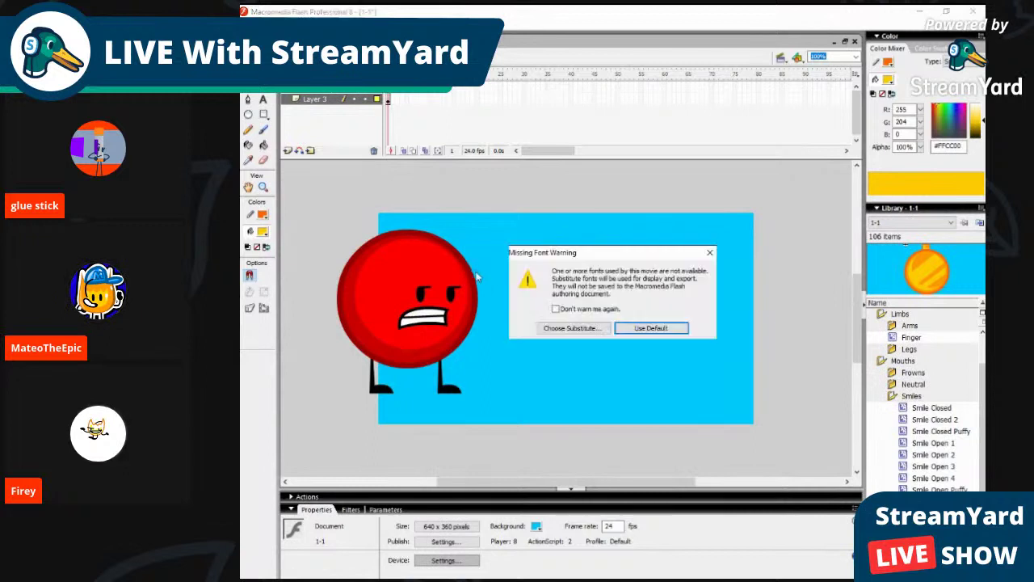
{"action": "left_click", "coordinate": [649, 330]}
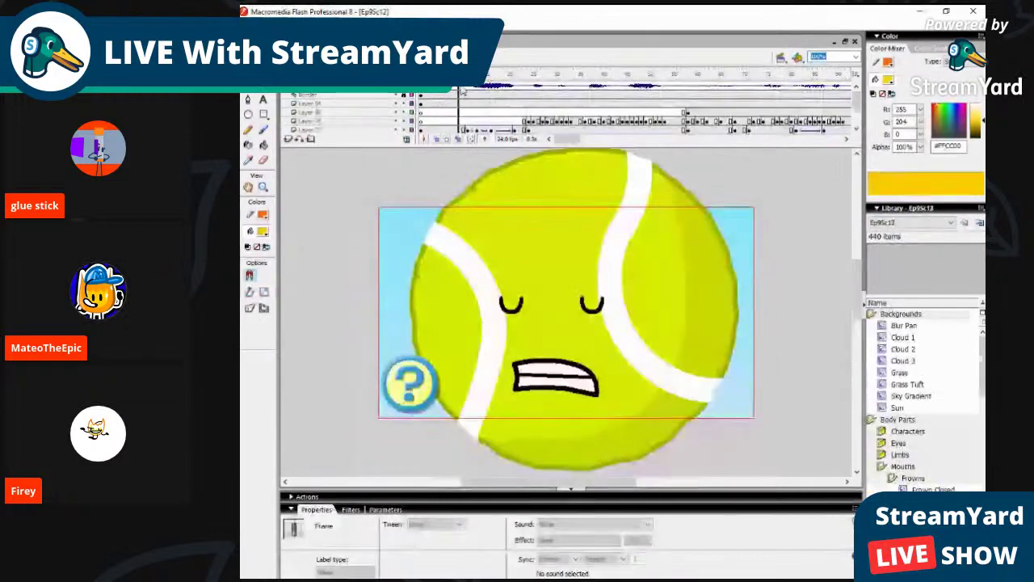
{"action": "left_click", "coordinate": [703, 76]}
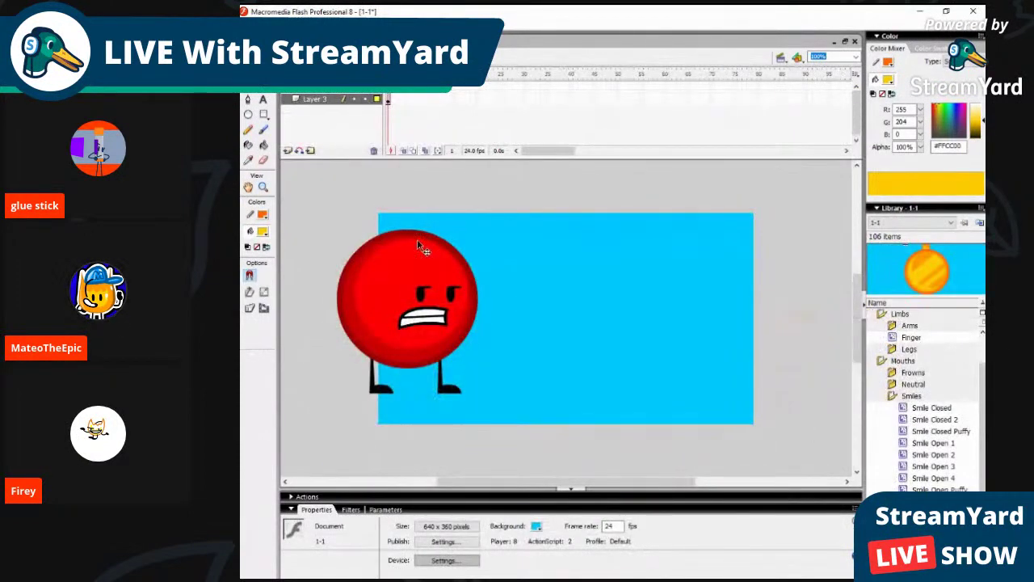
Step: Back in the 1-1 document, leave the red ball's symbol editing and go to frame 5 of the main timeline
{"action": "left_click", "coordinate": [417, 239]}
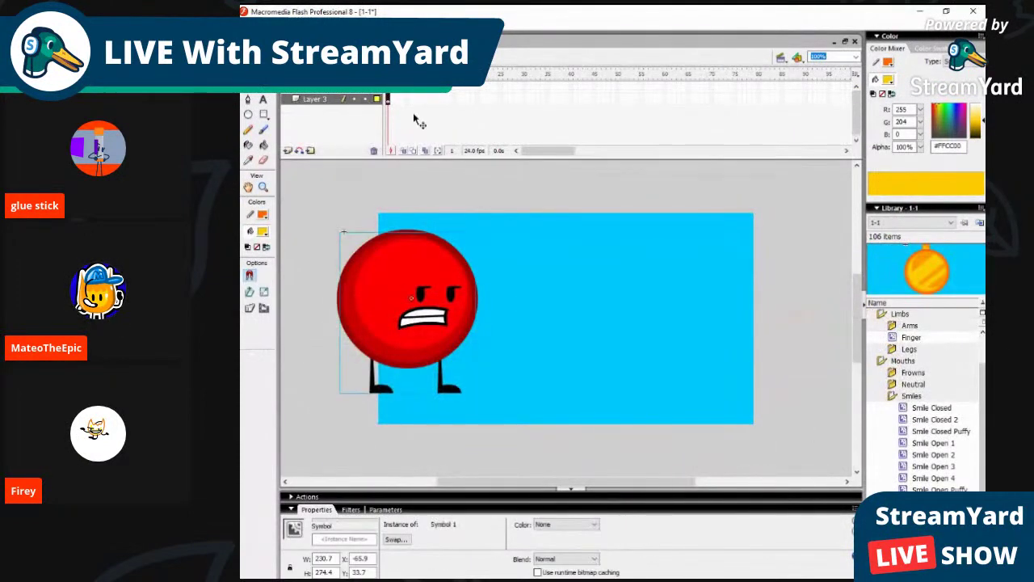
{"action": "left_click", "coordinate": [413, 112]}
{"action": "key", "text": "comma"}
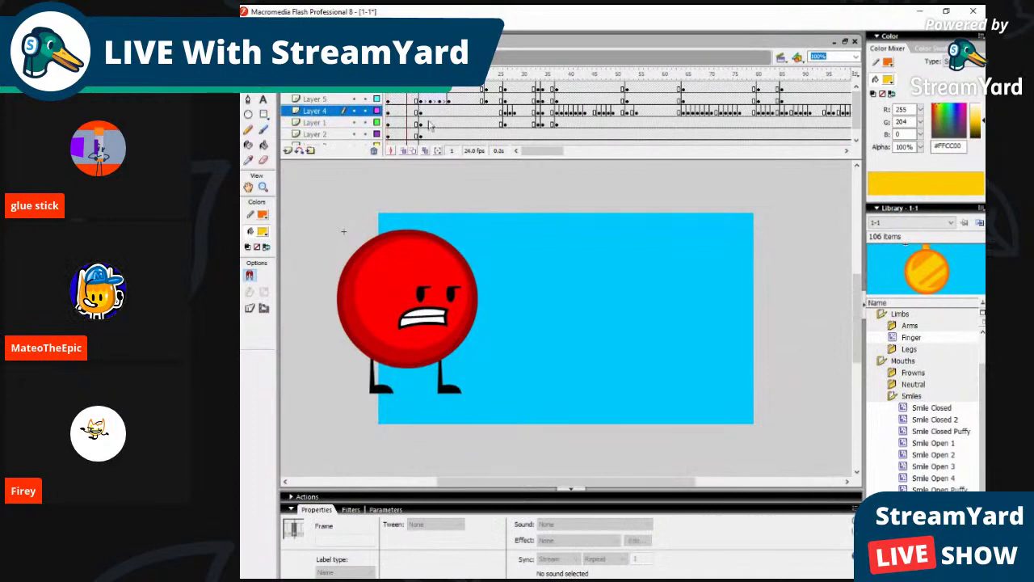
{"action": "left_click", "coordinate": [407, 122]}
{"action": "left_click", "coordinate": [480, 251]}
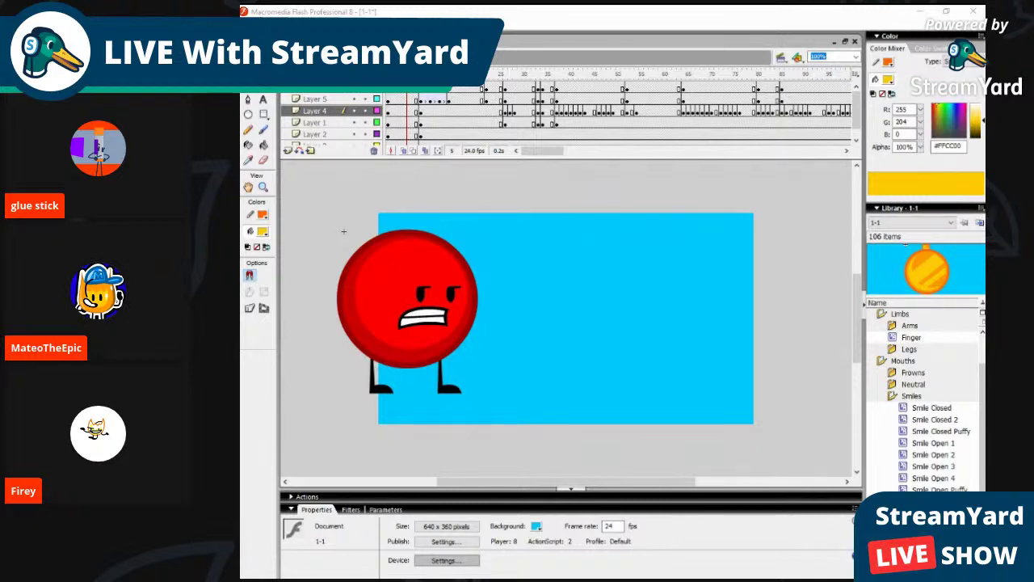
{"action": "left_click", "coordinate": [920, 12]}
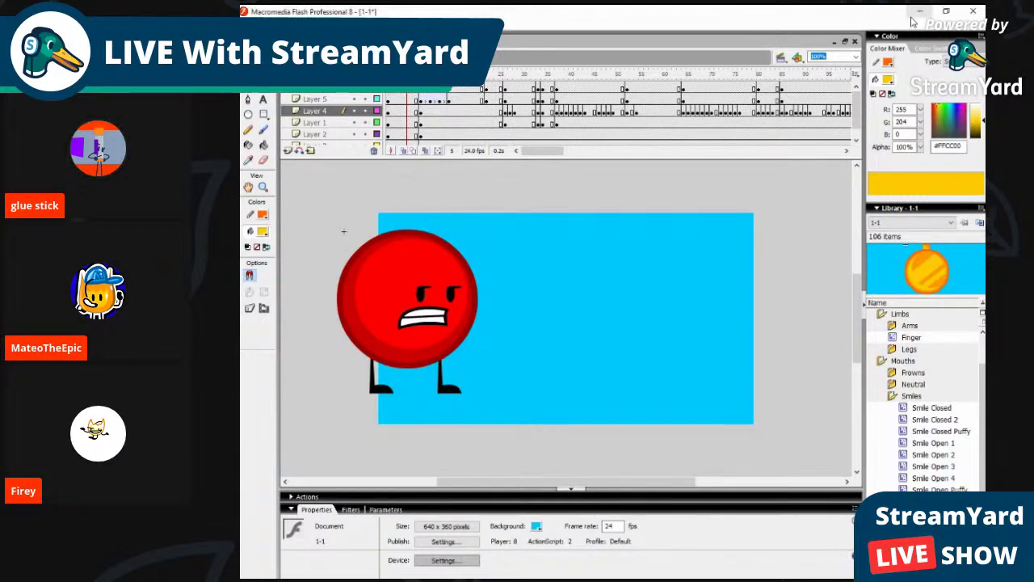
{"action": "left_click", "coordinate": [919, 13]}
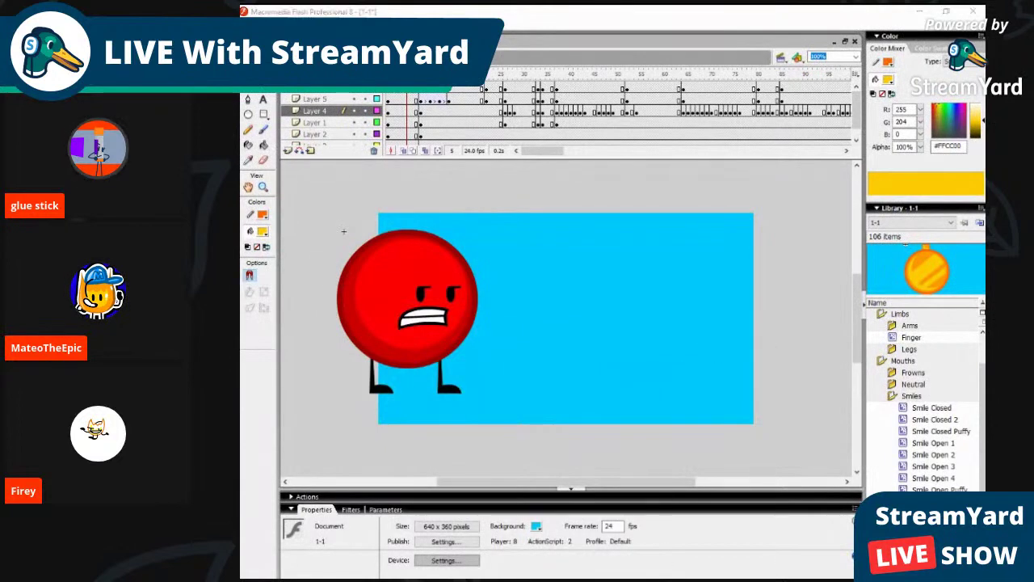
{"action": "key", "text": "alt+Tab"}
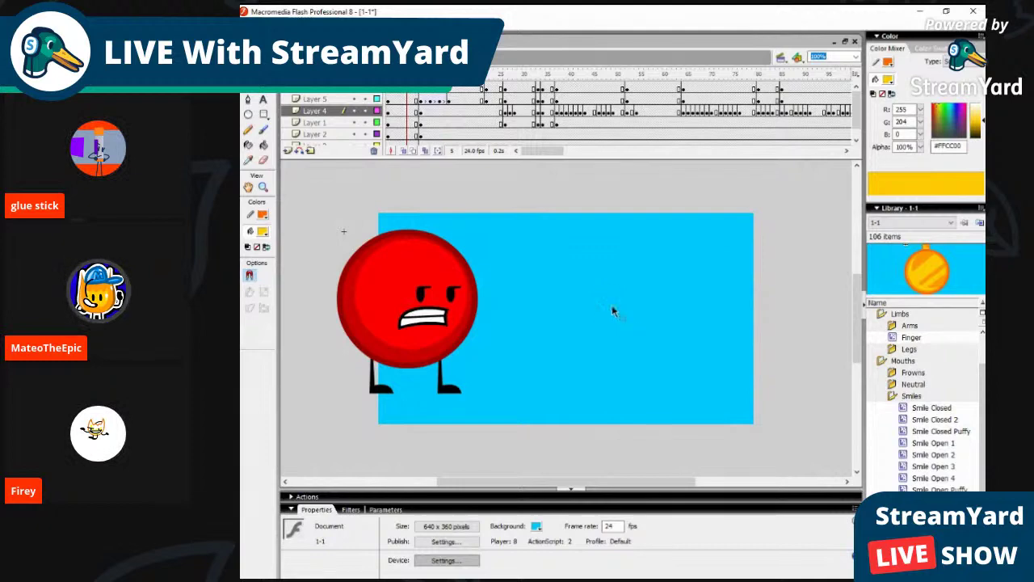
{"action": "left_click_drag", "start_coordinate": [525, 260], "coordinate": [608, 381]}
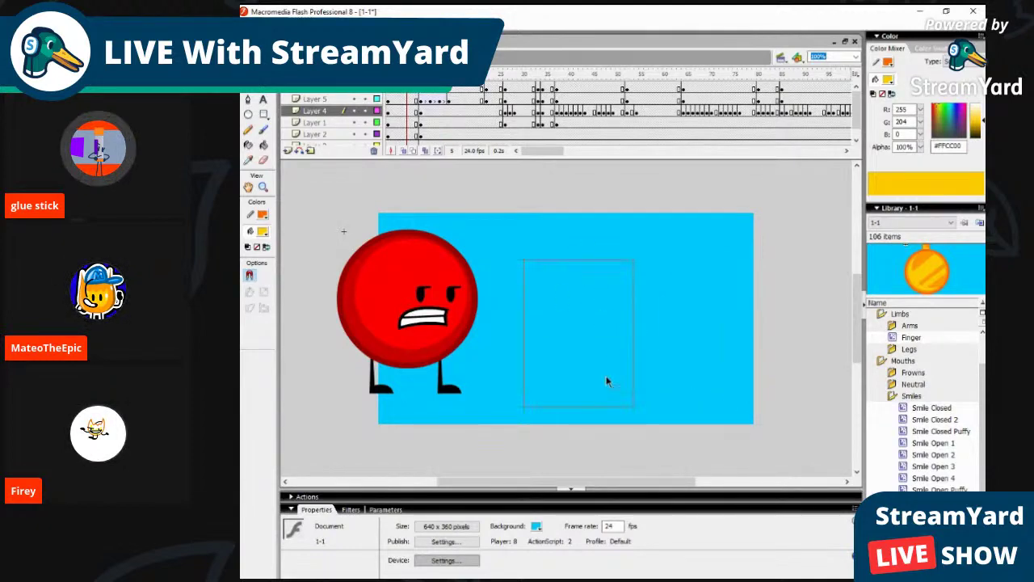
{"action": "key", "text": "alt+Tab"}
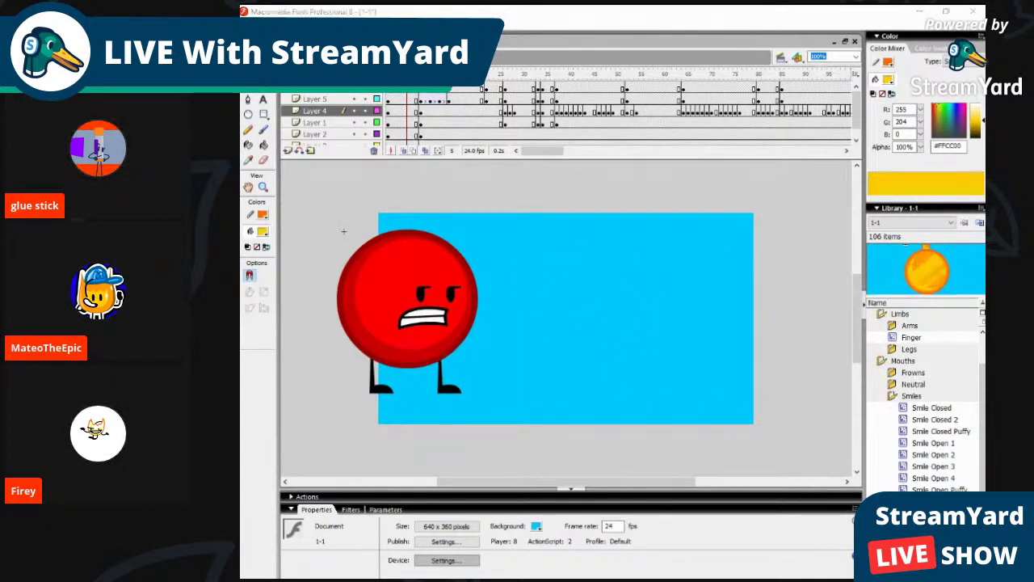
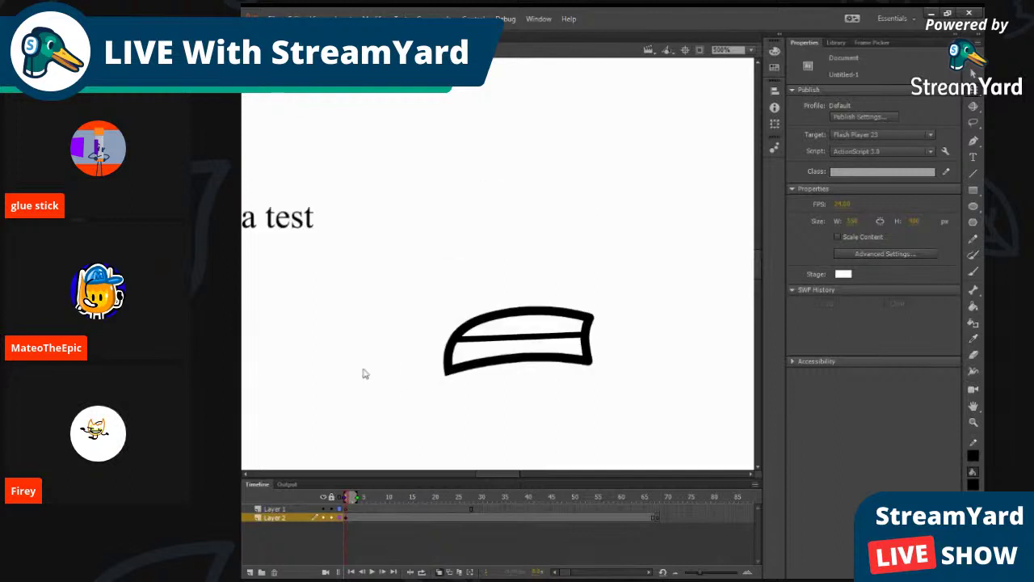
Step: Delete the test text beside the mouth from the stage
{"action": "left_click_drag", "start_coordinate": [297, 233], "coordinate": [416, 232]}
{"action": "key", "text": "Delete"}
Step: Add a keyframe at frame 3 of Layer 2 and swap the teeth mouth there for the Frown Open 1 symbol
{"action": "left_click", "coordinate": [350, 517]}
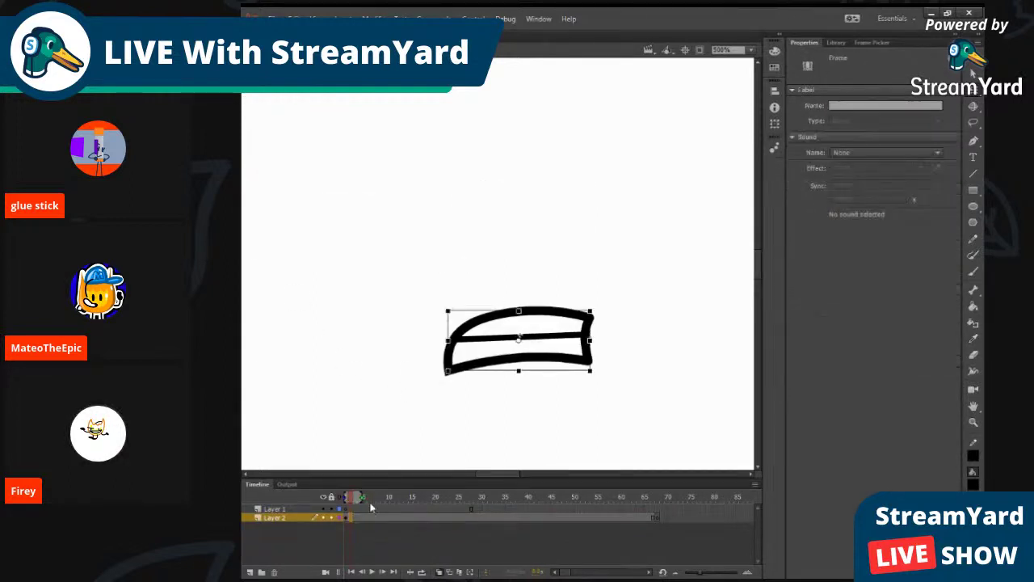
{"action": "left_click", "coordinate": [357, 517]}
{"action": "left_click", "coordinate": [353, 517]}
{"action": "left_click", "coordinate": [556, 326]}
{"action": "left_click", "coordinate": [926, 94]}
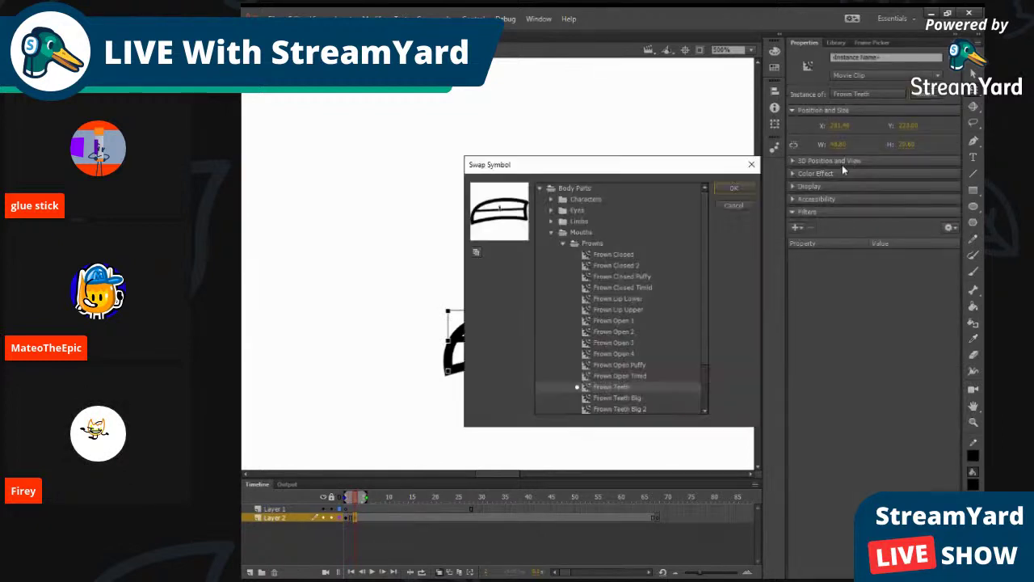
{"action": "left_click", "coordinate": [623, 337]}
{"action": "left_click", "coordinate": [733, 188]}
Step: Add a keyframe at frame 4 of Layer 2 and swap its mouth for the Frown Open 2 symbol
{"action": "left_click", "coordinate": [361, 518]}
{"action": "left_click", "coordinate": [575, 327]}
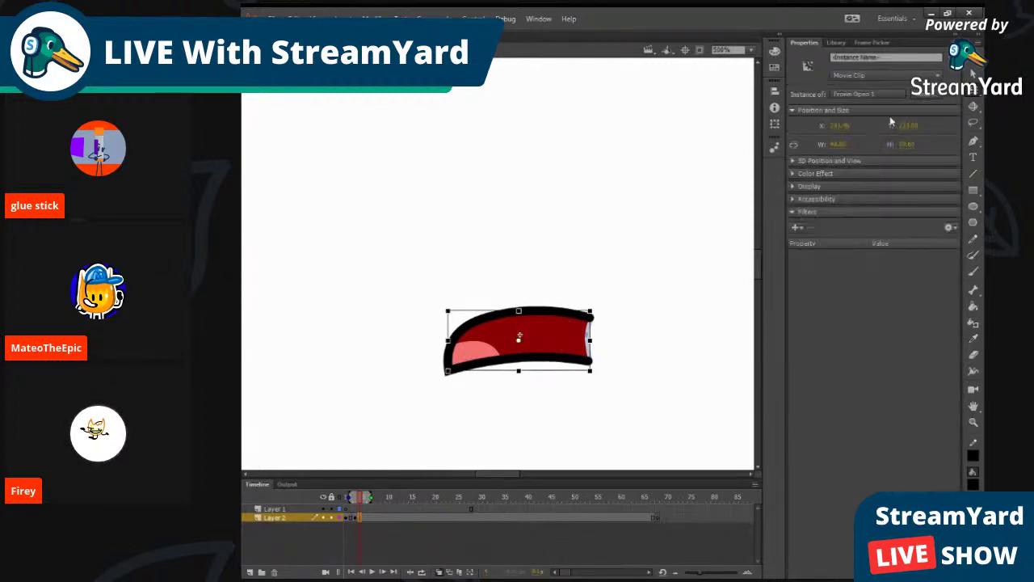
{"action": "left_click", "coordinate": [925, 94]}
{"action": "left_click", "coordinate": [637, 332]}
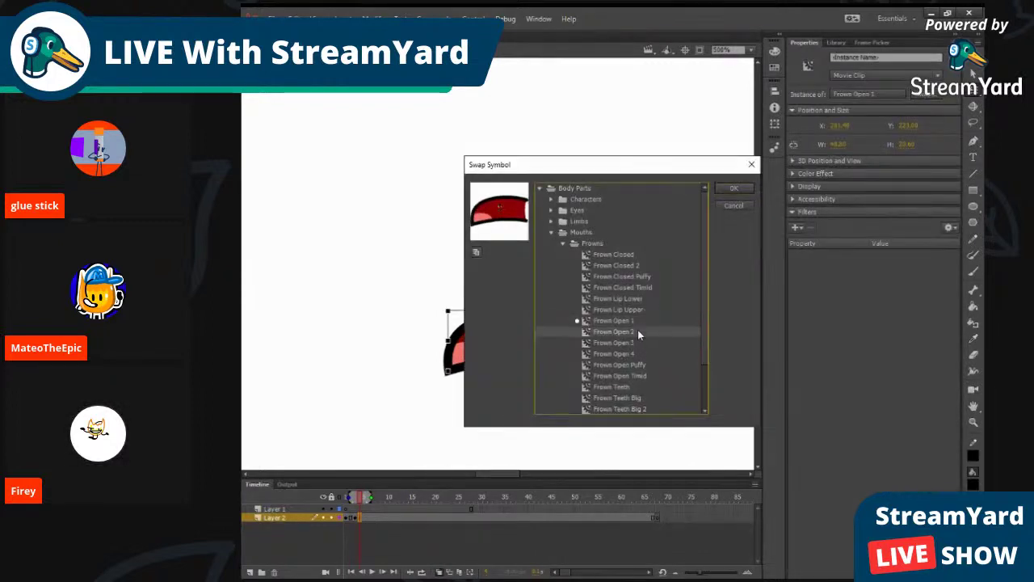
{"action": "left_click", "coordinate": [734, 189]}
Step: Add a keyframe at frame 5 of Layer 2 and swap its mouth for the Frown Open 3 symbol
{"action": "left_click", "coordinate": [359, 497]}
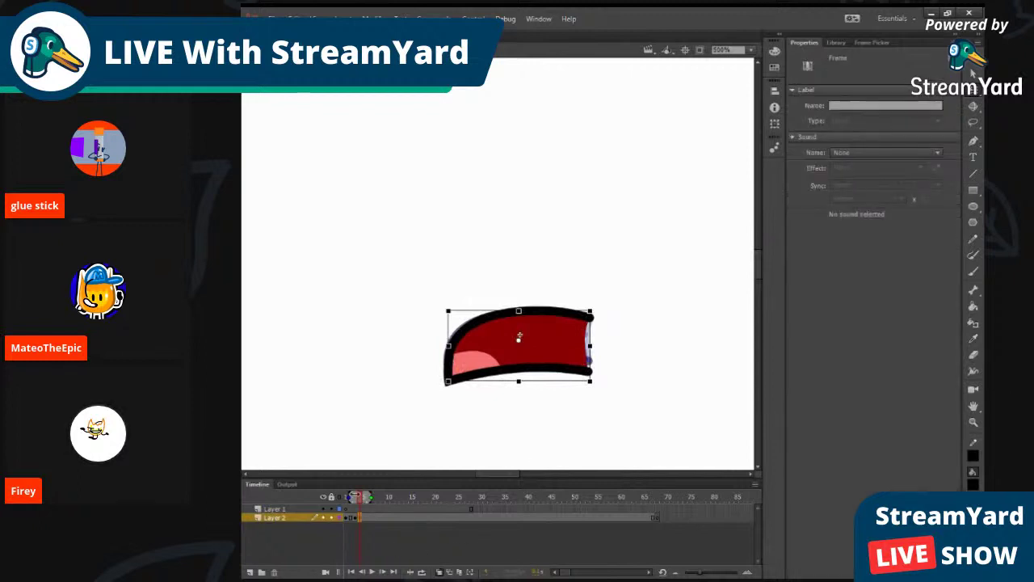
{"action": "mouse_move", "coordinate": [358, 498]}
{"action": "left_mouse_down"}
{"action": "mouse_move", "coordinate": [349, 497]}
{"action": "mouse_move", "coordinate": [368, 506]}
{"action": "left_mouse_up"}
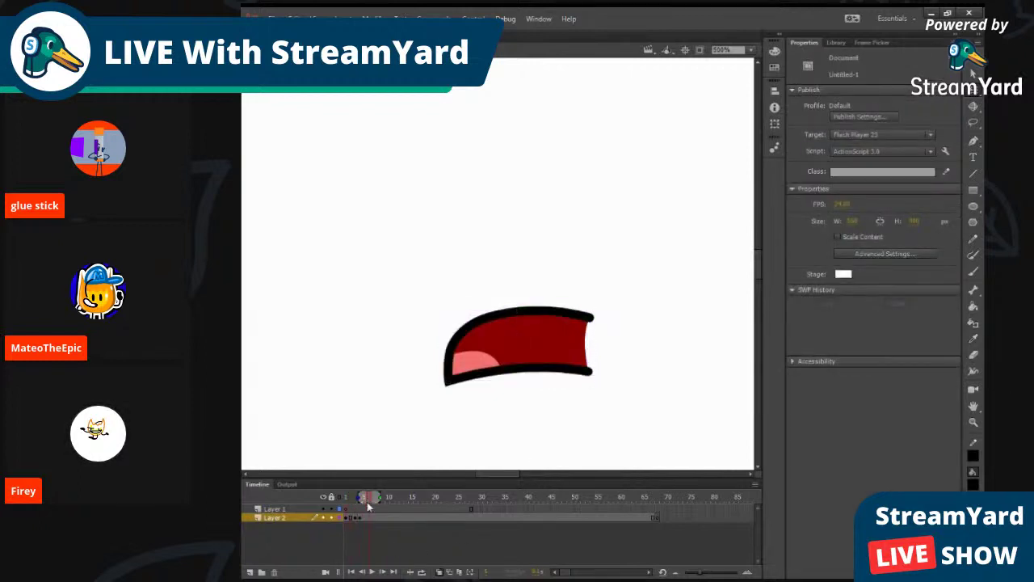
{"action": "left_click", "coordinate": [364, 521]}
{"action": "left_click", "coordinate": [524, 375]}
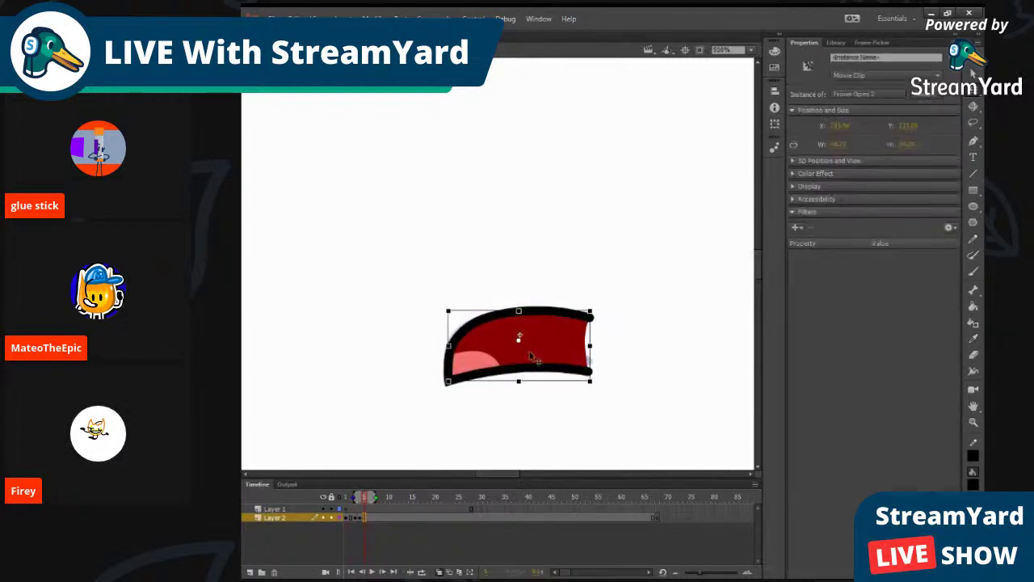
{"action": "left_click", "coordinate": [924, 93]}
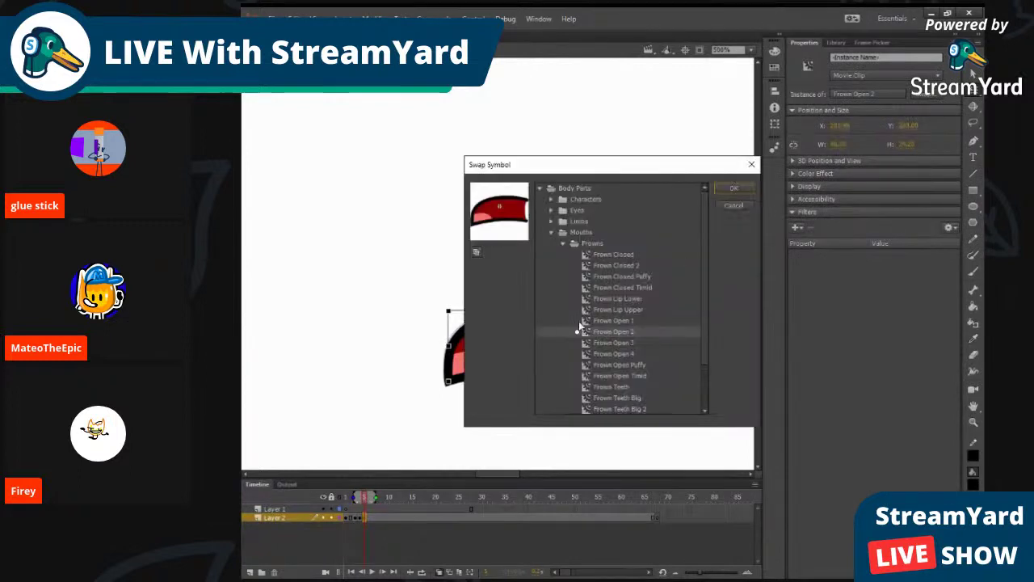
{"action": "left_click", "coordinate": [632, 346]}
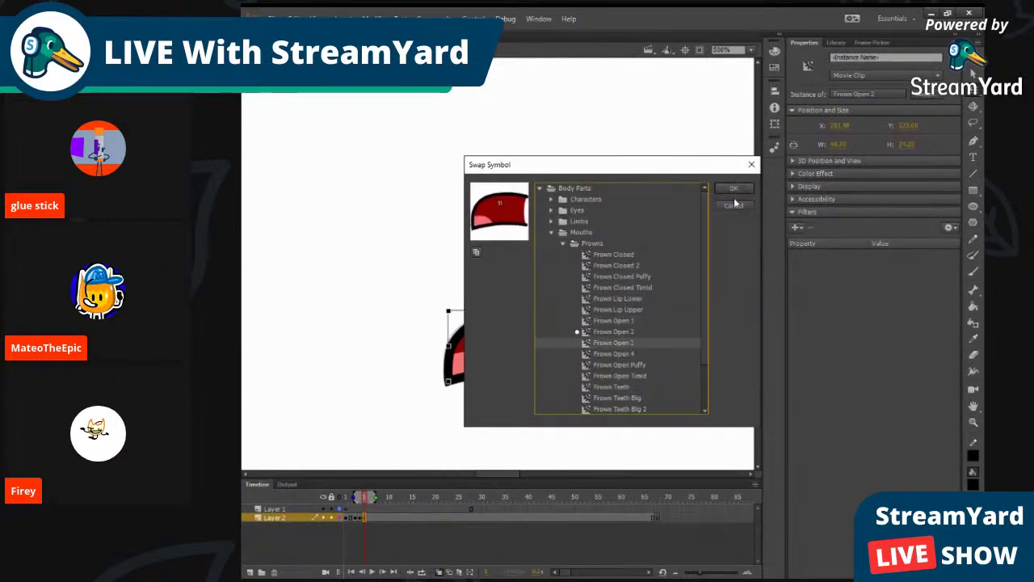
{"action": "left_click", "coordinate": [736, 187]}
Step: Add a keyframe at frame 6 of Layer 2 and swap its mouth back to the Frown Open 2 symbol
{"action": "mouse_move", "coordinate": [363, 496]}
{"action": "left_mouse_down"}
{"action": "mouse_move", "coordinate": [356, 501]}
{"action": "mouse_move", "coordinate": [371, 503]}
{"action": "left_mouse_up"}
{"action": "left_click", "coordinate": [370, 519]}
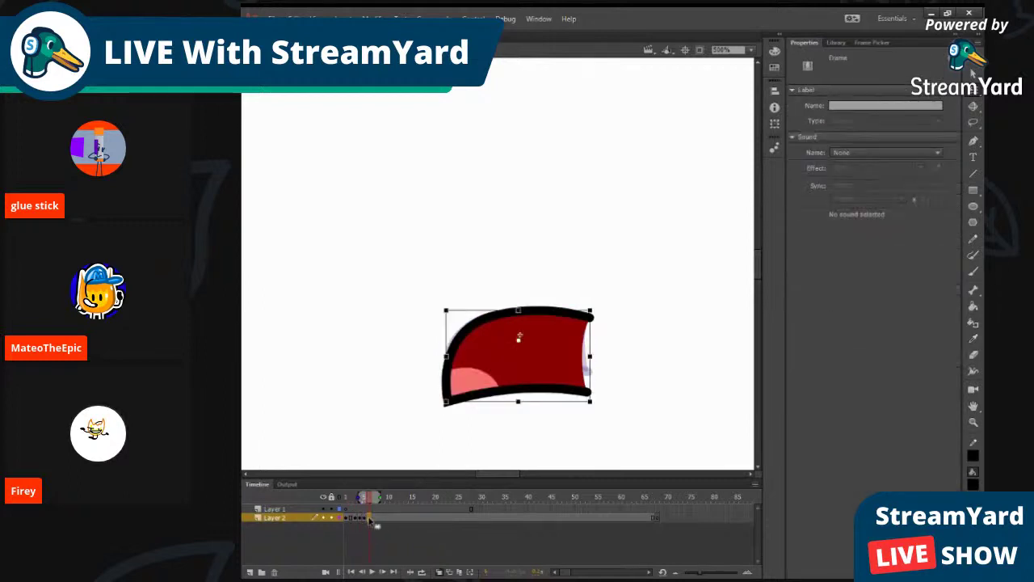
{"action": "left_click", "coordinate": [529, 349]}
{"action": "left_click", "coordinate": [935, 95]}
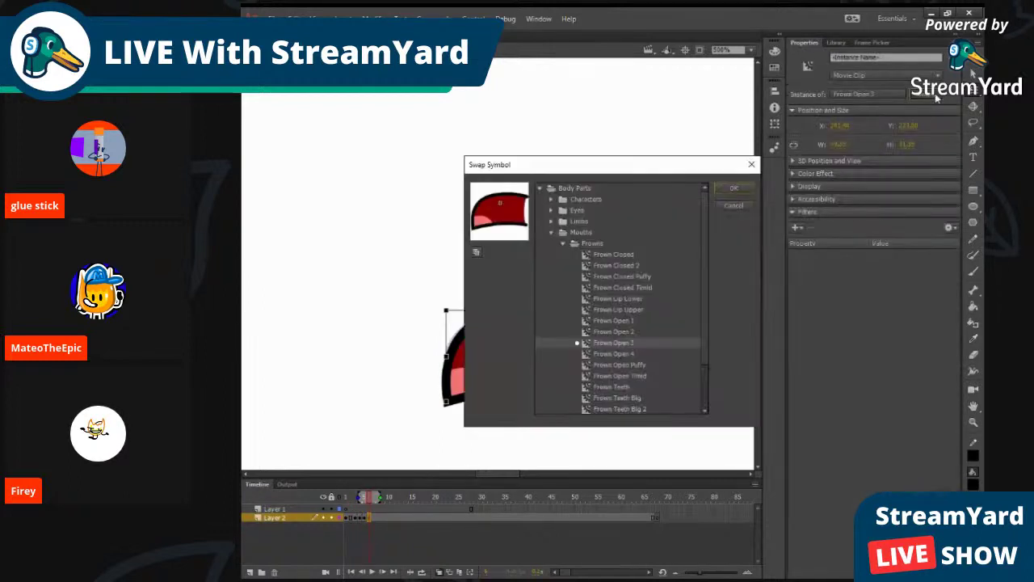
{"action": "left_click", "coordinate": [733, 187]}
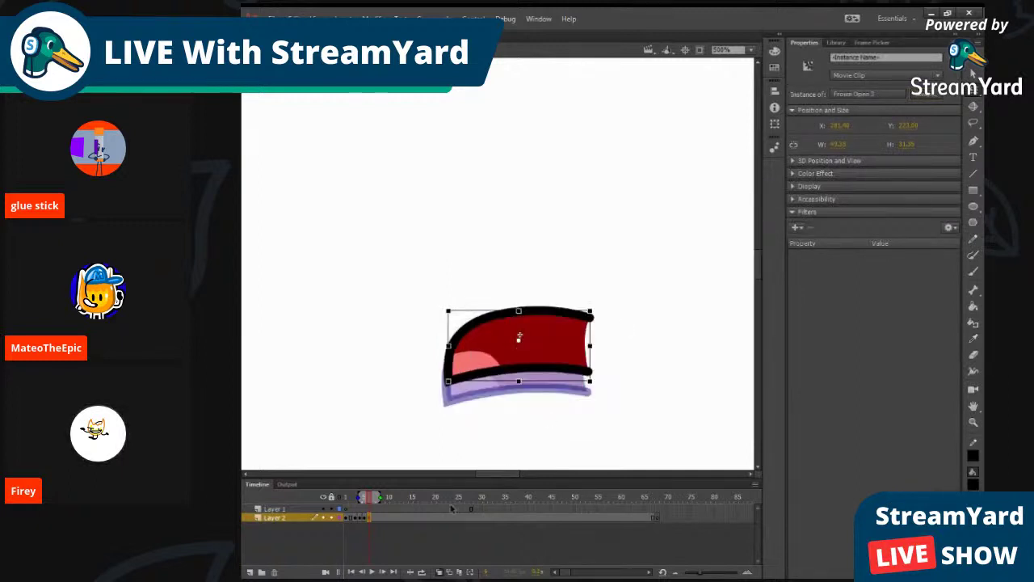
Step: Add a keyframe at frame 7 of Layer 2 and swap its mouth for the Frown Teeth symbol
{"action": "left_click", "coordinate": [376, 518]}
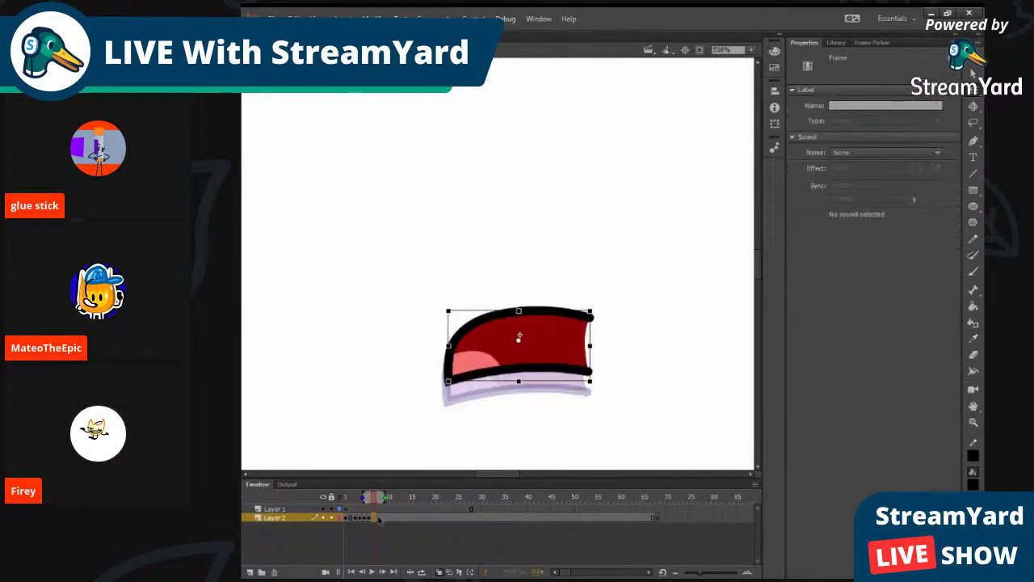
{"action": "left_click", "coordinate": [557, 353]}
{"action": "left_click", "coordinate": [929, 94]}
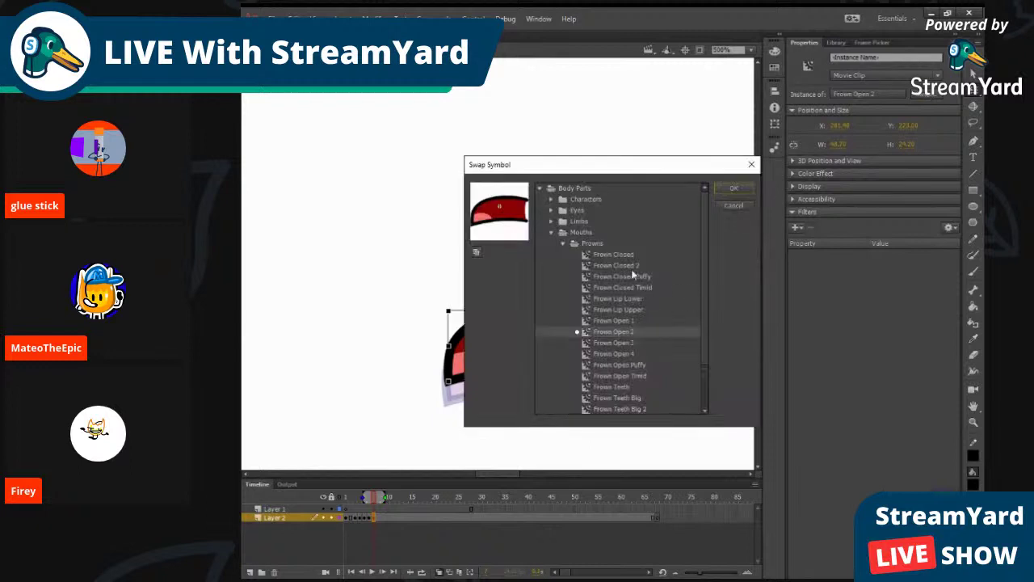
{"action": "scroll", "coordinate": [616, 376], "scroll_direction": "down", "scroll_amount": 1}
{"action": "left_click", "coordinate": [611, 353]}
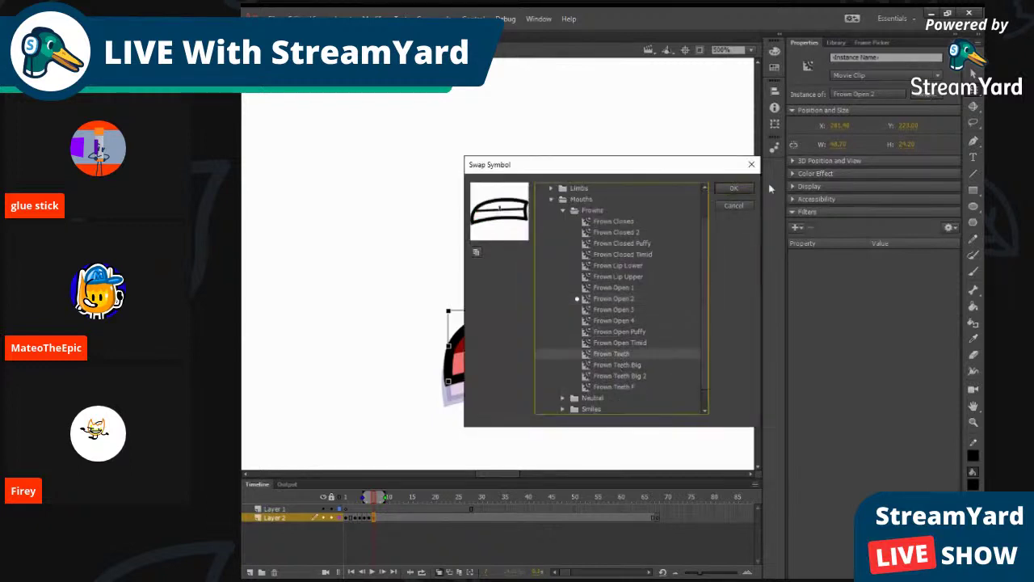
{"action": "left_click", "coordinate": [732, 190]}
Step: Add a keyframe at frame 9 of Layer 2 and swap its teeth mouth for the Frown Open 2 symbol
{"action": "mouse_move", "coordinate": [372, 496]}
{"action": "left_mouse_down"}
{"action": "mouse_move", "coordinate": [347, 492]}
{"action": "mouse_move", "coordinate": [383, 498]}
{"action": "left_mouse_up"}
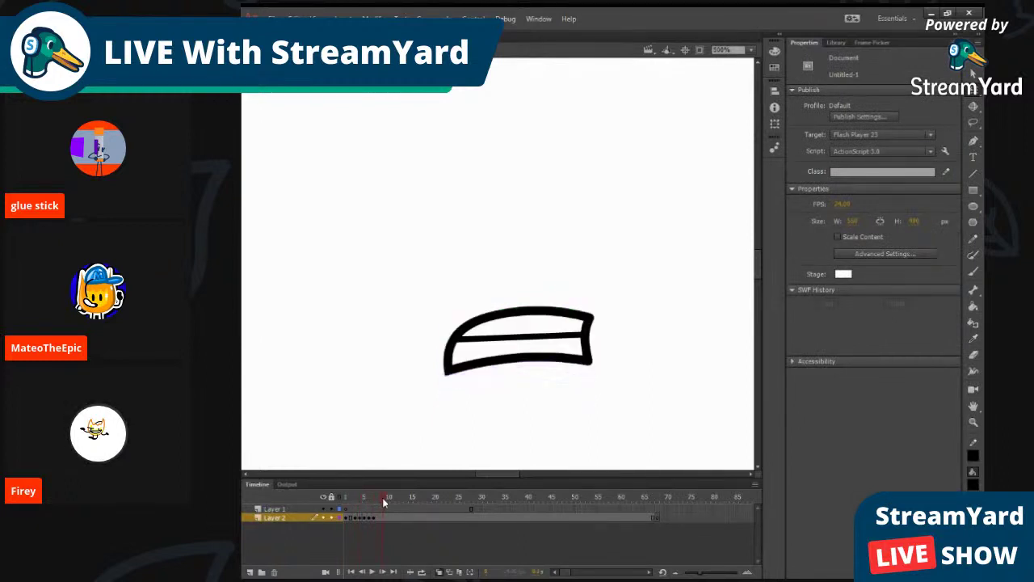
{"action": "left_click", "coordinate": [383, 517]}
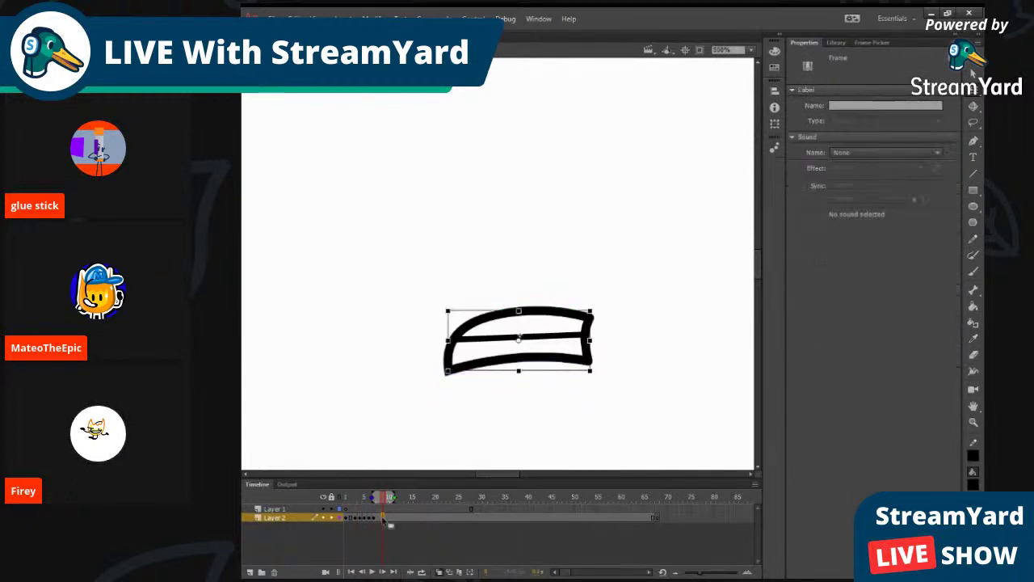
{"action": "left_click", "coordinate": [534, 419]}
{"action": "left_click", "coordinate": [544, 351]}
{"action": "left_click", "coordinate": [921, 99]}
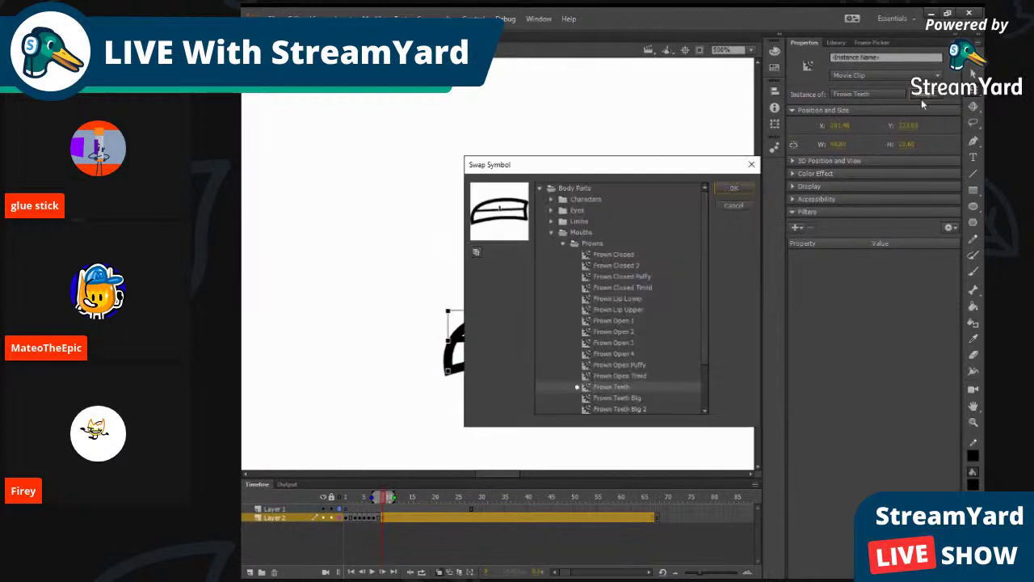
{"action": "left_click", "coordinate": [630, 332]}
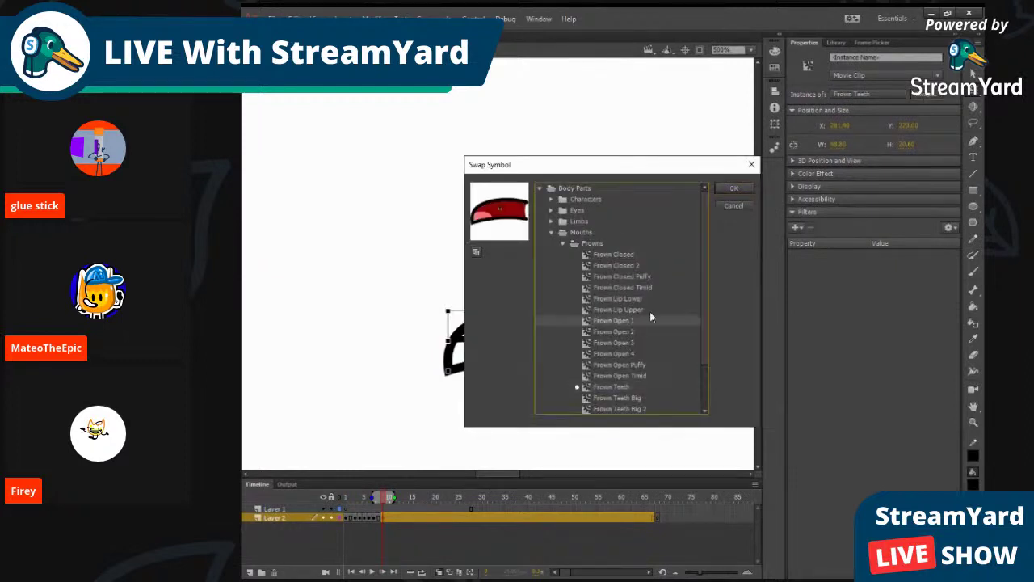
{"action": "left_click", "coordinate": [734, 188]}
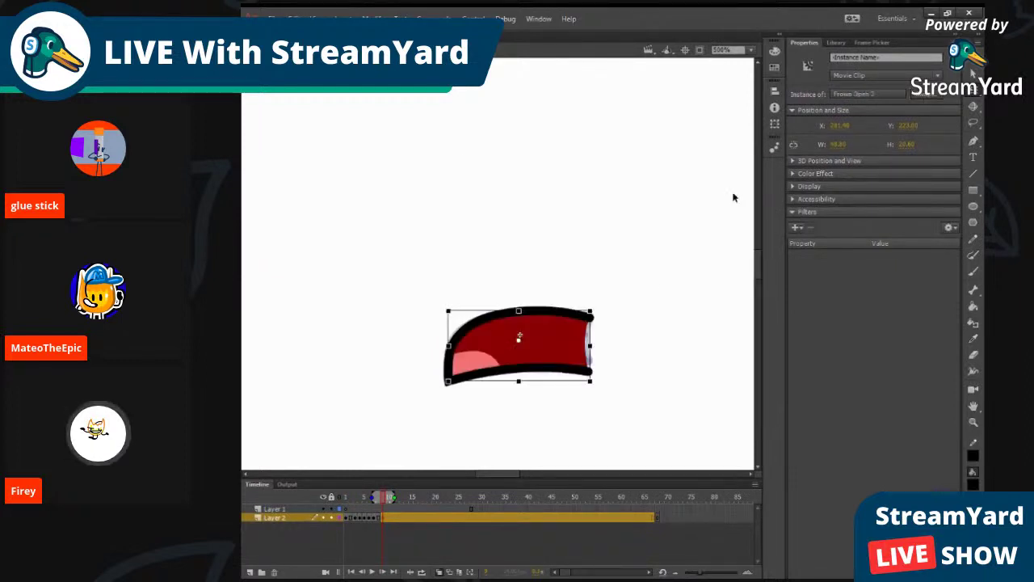
Step: Add a keyframe at frame 10 of Layer 2 and swap its mouth for the Frown Open 1 symbol
{"action": "left_click", "coordinate": [389, 519]}
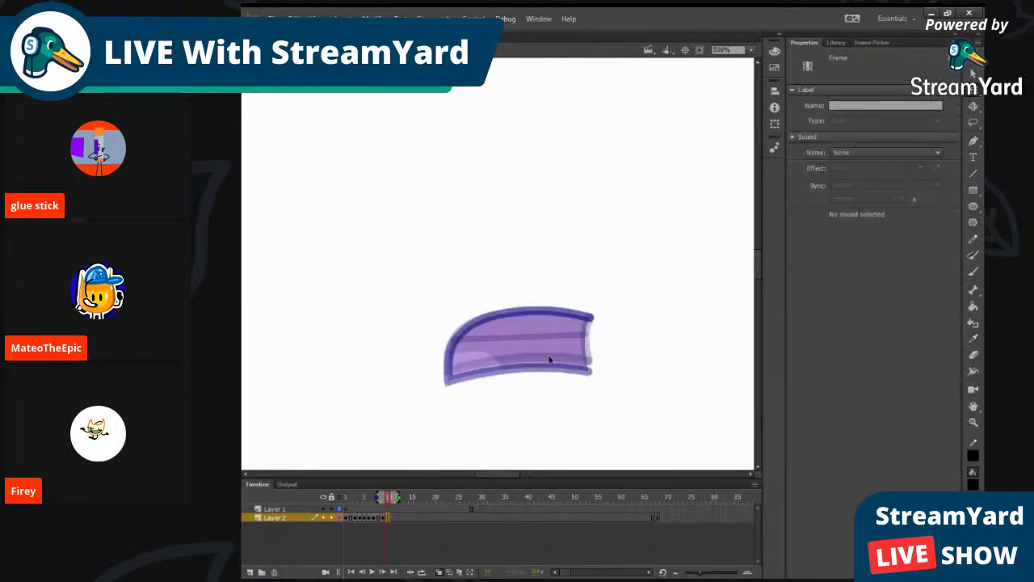
{"action": "key", "text": "ctrl+z"}
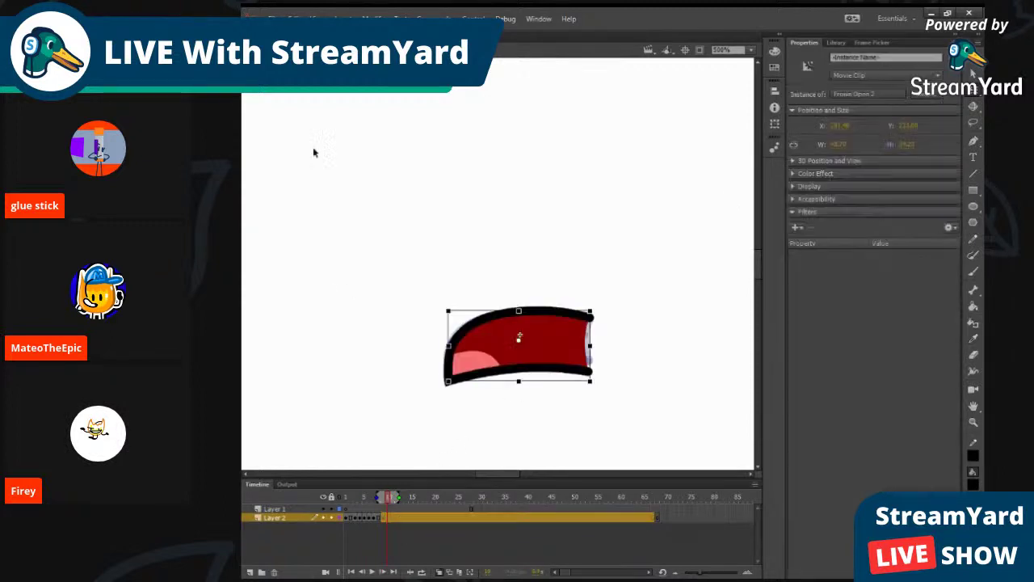
{"action": "left_click", "coordinate": [388, 518]}
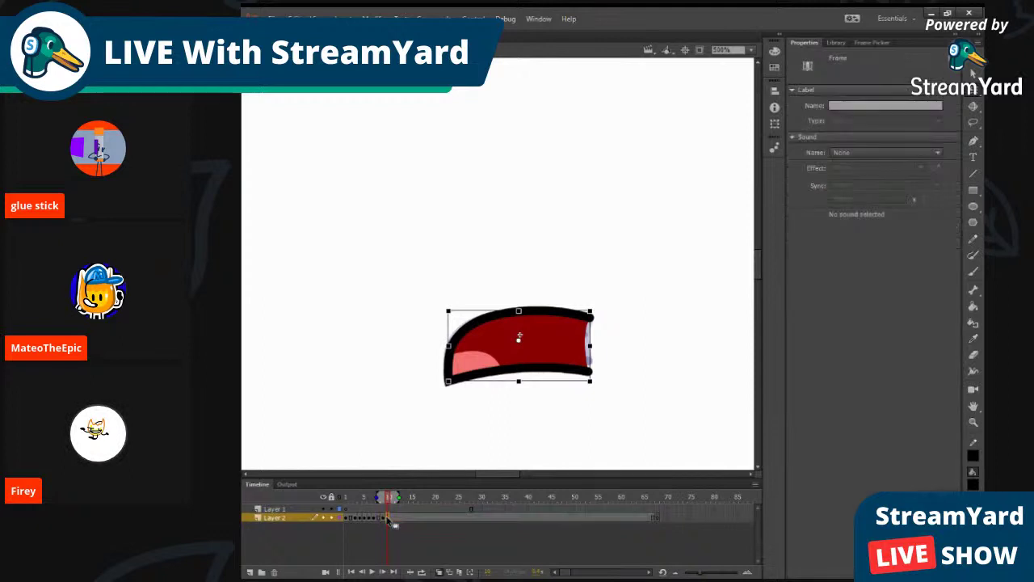
{"action": "left_click", "coordinate": [549, 368]}
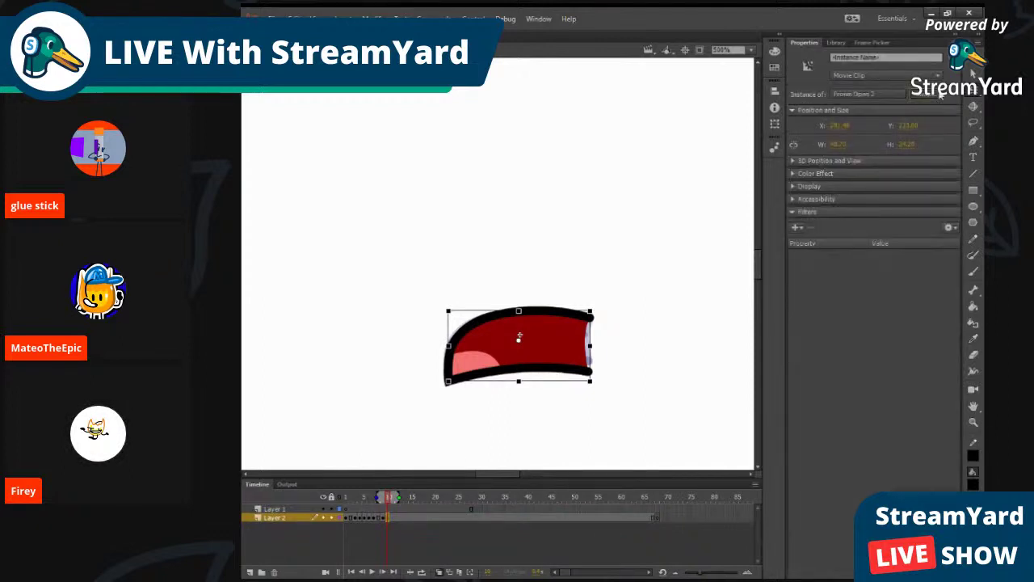
{"action": "left_click", "coordinate": [937, 94]}
{"action": "left_click", "coordinate": [635, 321]}
{"action": "left_click", "coordinate": [733, 188]}
Step: Add a keyframe at frame 11 of Layer 2 and swap its mouth for the Frown Teeth symbol
{"action": "left_click", "coordinate": [390, 517]}
{"action": "left_click", "coordinate": [546, 352]}
{"action": "left_click", "coordinate": [929, 94]}
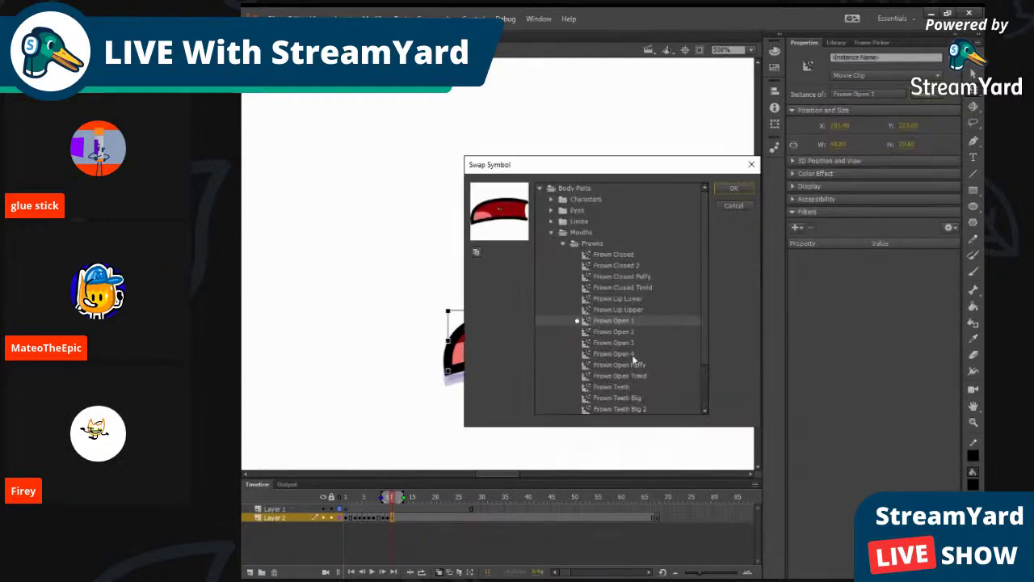
{"action": "left_click", "coordinate": [627, 386]}
{"action": "left_click", "coordinate": [734, 188]}
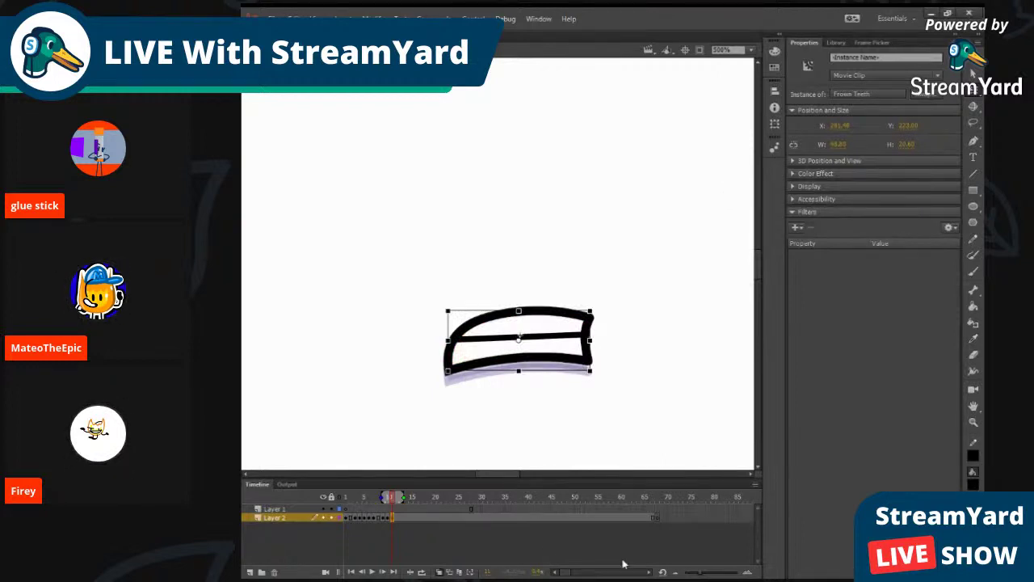
Step: Add a keyframe at frame 13 of Layer 2 and swap its teeth mouth for the Frown Open 1 symbol
{"action": "mouse_move", "coordinate": [396, 501]}
{"action": "left_mouse_down"}
{"action": "mouse_move", "coordinate": [365, 504]}
{"action": "mouse_move", "coordinate": [414, 494]}
{"action": "left_mouse_up"}
{"action": "left_click", "coordinate": [383, 517]}
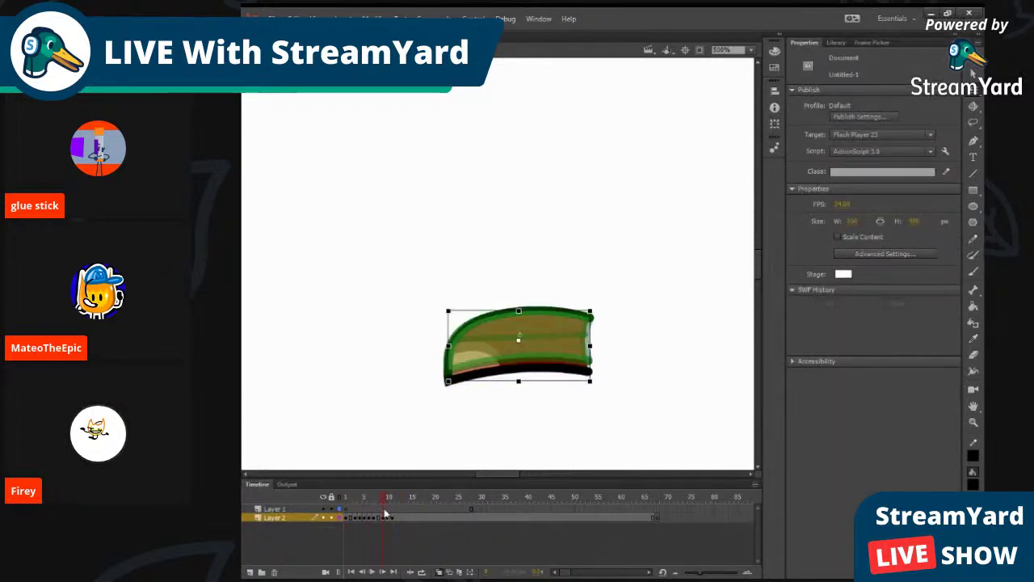
{"action": "left_click_drag", "start_coordinate": [383, 500], "coordinate": [398, 506]}
{"action": "left_click", "coordinate": [402, 518]}
{"action": "left_click", "coordinate": [403, 518]}
{"action": "left_click", "coordinate": [540, 349]}
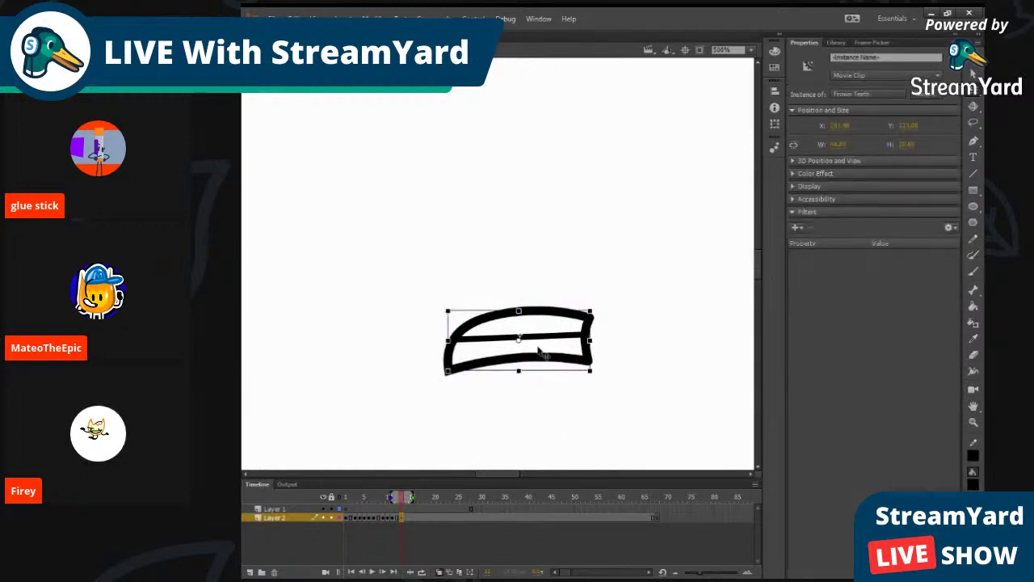
{"action": "left_click", "coordinate": [931, 95]}
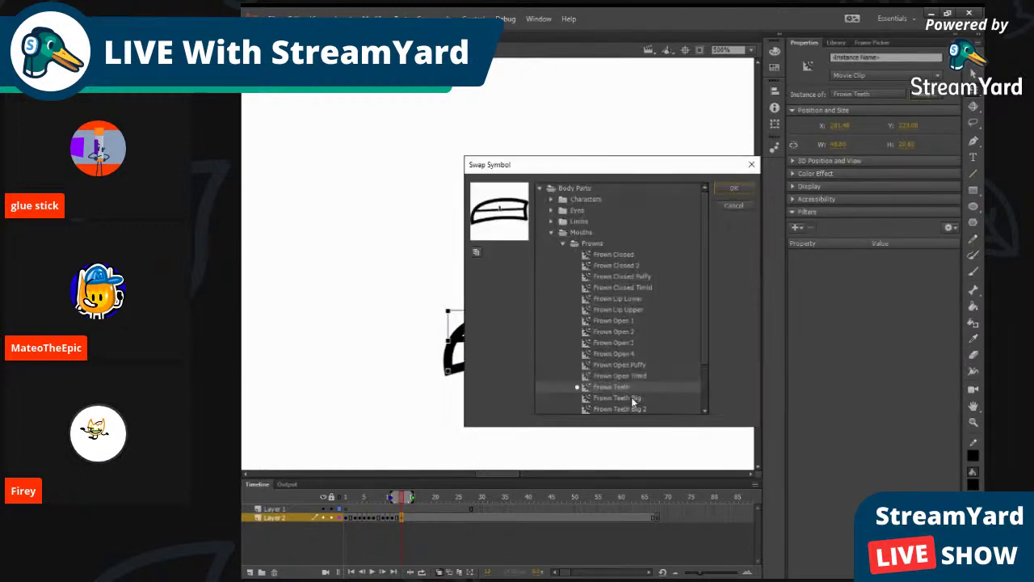
{"action": "left_click", "coordinate": [632, 319]}
{"action": "key", "text": "Return"}
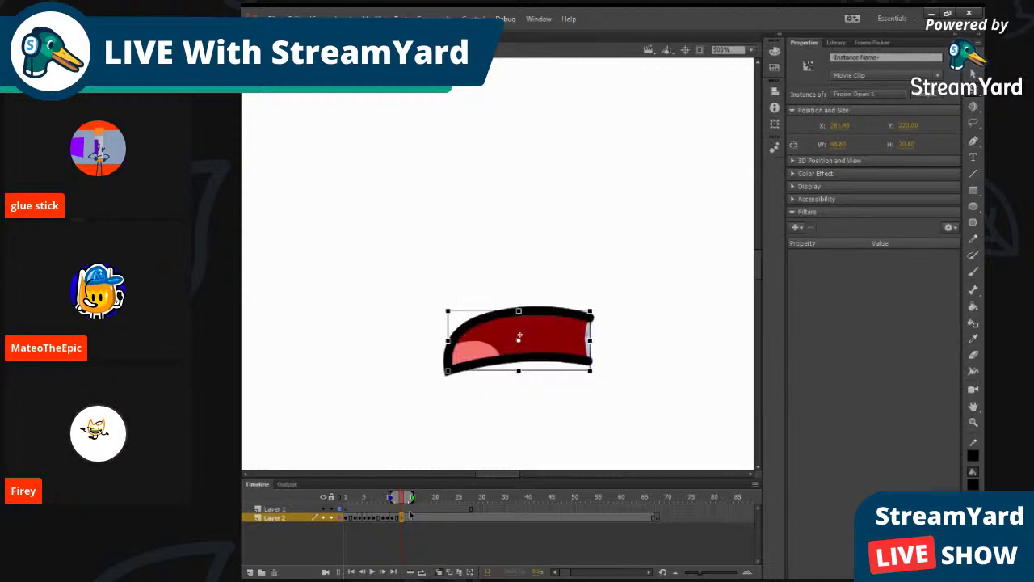
Step: Add a keyframe at frame 14 of Layer 2 and swap its mouth for the Frown Open 2 symbol
{"action": "left_click", "coordinate": [405, 518]}
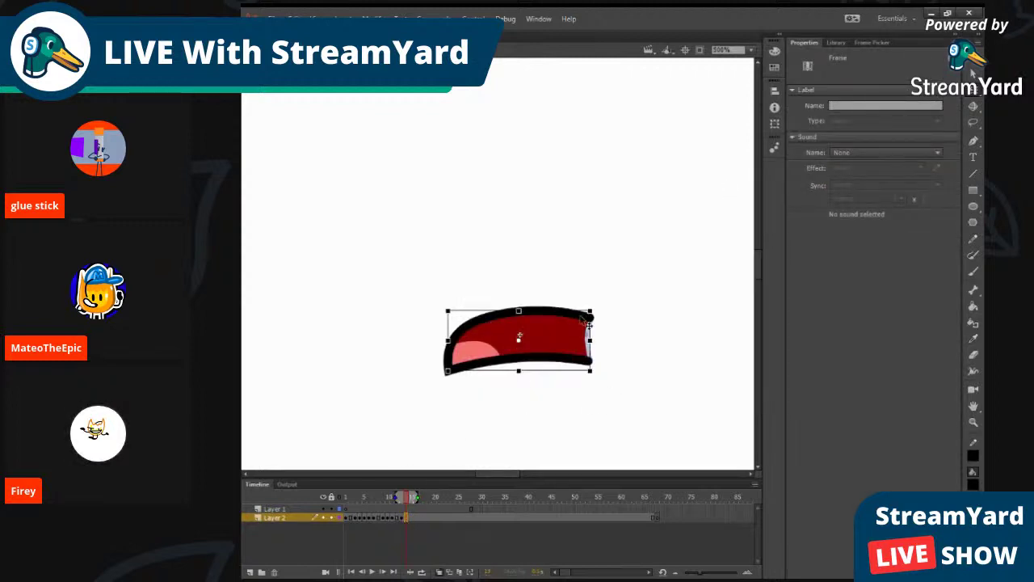
{"action": "left_click", "coordinate": [563, 341]}
{"action": "left_click", "coordinate": [929, 93]}
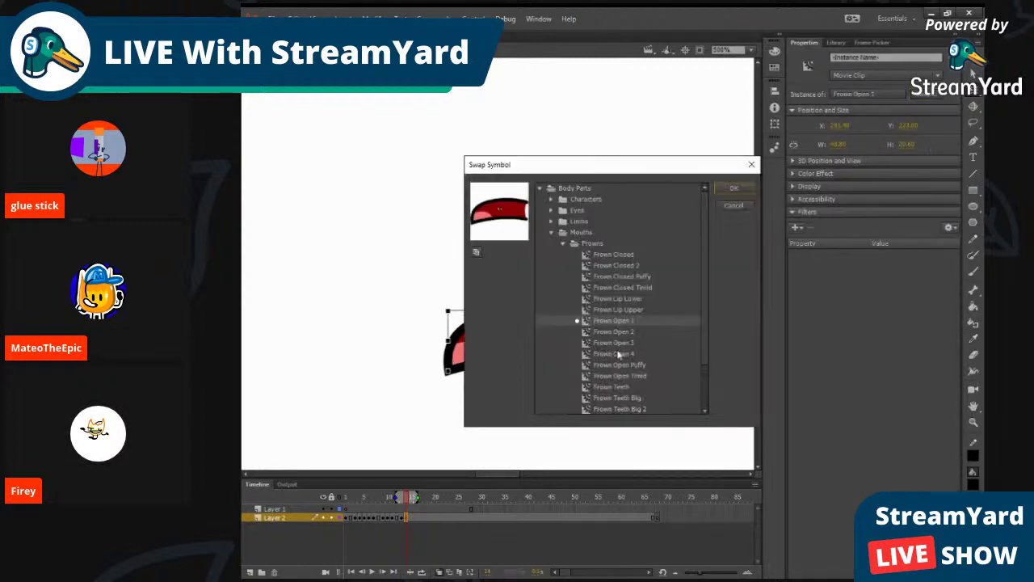
{"action": "left_click", "coordinate": [748, 189]}
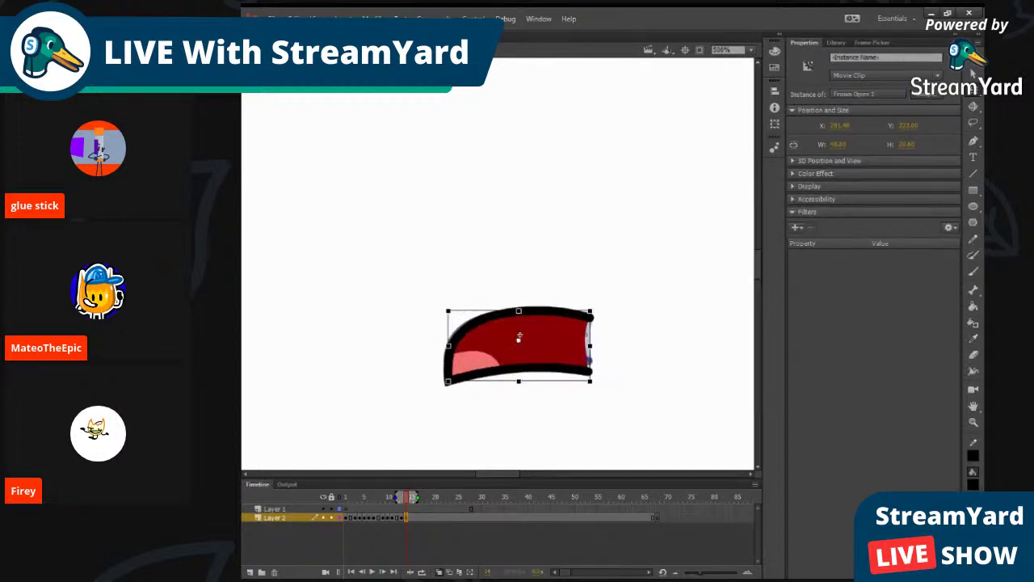
{"action": "left_click", "coordinate": [671, 404]}
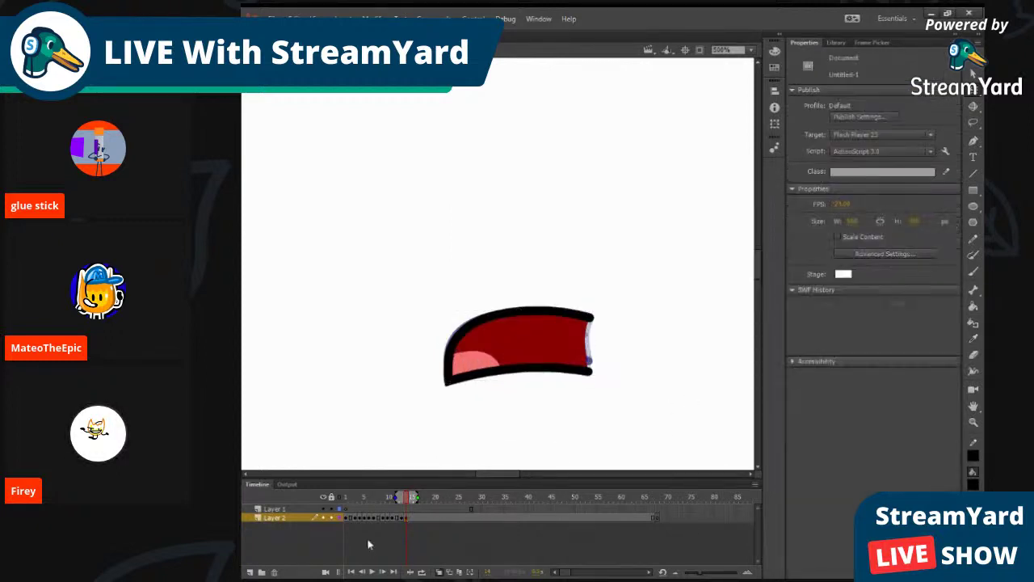
Step: Preview the animation from the start, and swap the mouth in a new frame 15 keyframe on Layer 2 for Frown Open 3
{"action": "left_click_drag", "start_coordinate": [408, 502], "coordinate": [333, 499]}
{"action": "key", "text": "Return"}
{"action": "key", "text": "Return"}
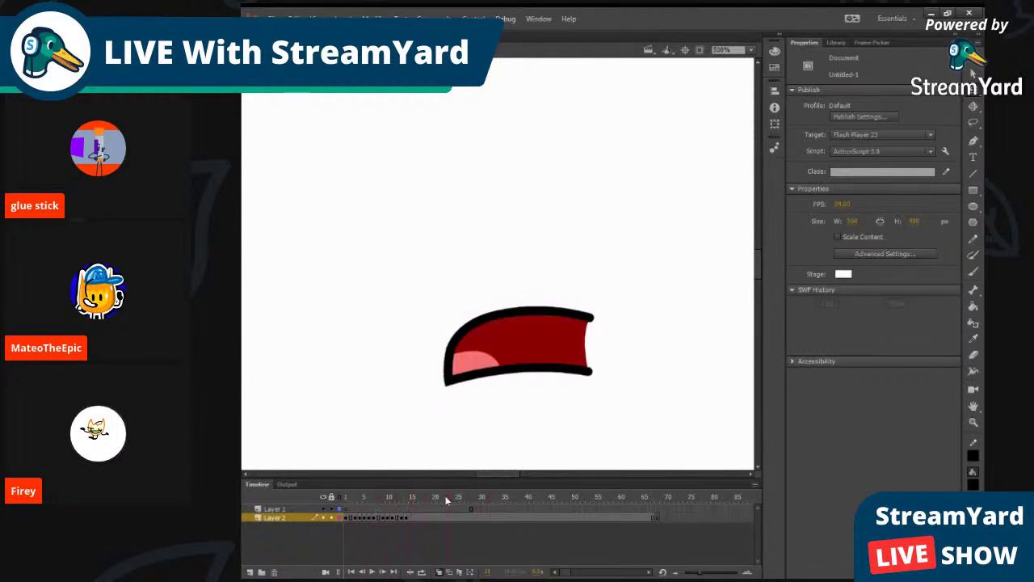
{"action": "left_click", "coordinate": [412, 517]}
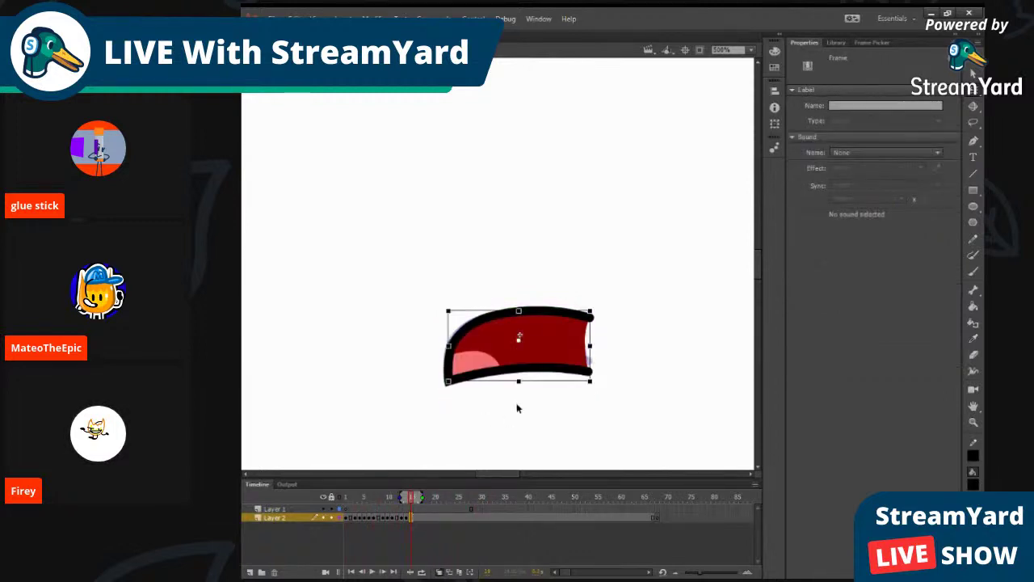
{"action": "left_click", "coordinate": [576, 358]}
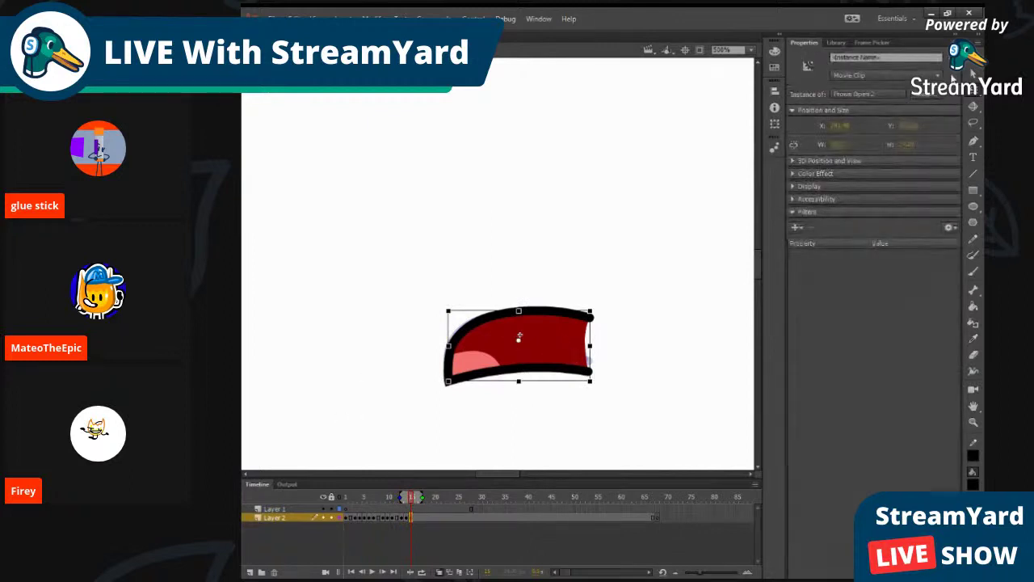
{"action": "left_click", "coordinate": [937, 97]}
{"action": "left_click", "coordinate": [731, 187]}
Step: Add a keyframe at frame 16 of Layer 2 and swap its mouth back to the Frown Open 2 symbol
{"action": "left_click", "coordinate": [416, 517]}
{"action": "key", "text": "F6"}
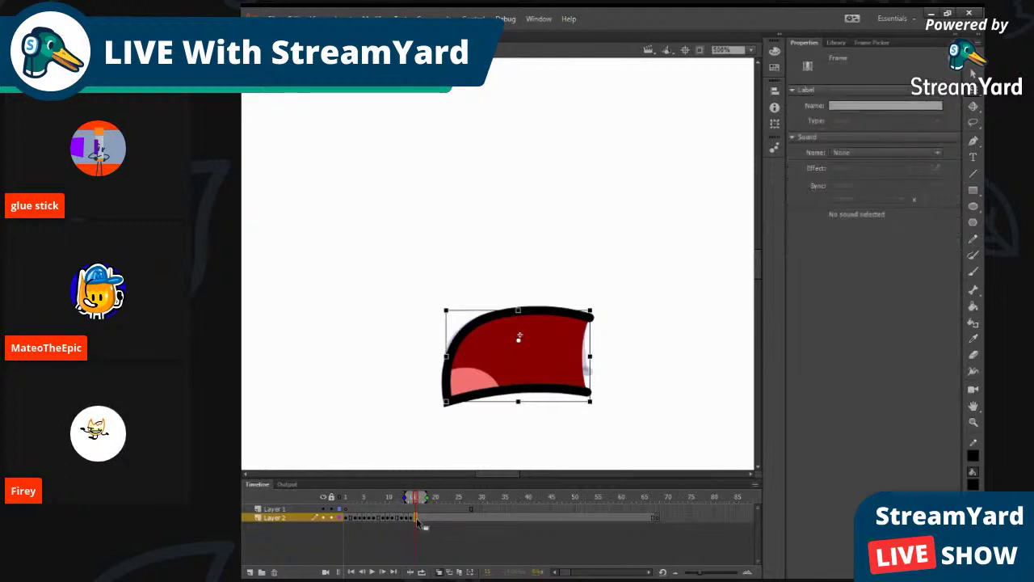
{"action": "left_click", "coordinate": [535, 371]}
{"action": "left_click", "coordinate": [931, 103]}
{"action": "left_click", "coordinate": [639, 324]}
{"action": "left_click", "coordinate": [735, 190]}
Step: Add a keyframe at frame 17 of Layer 2 and swap its mouth for the Frown Open 1 symbol
{"action": "key", "text": "period"}
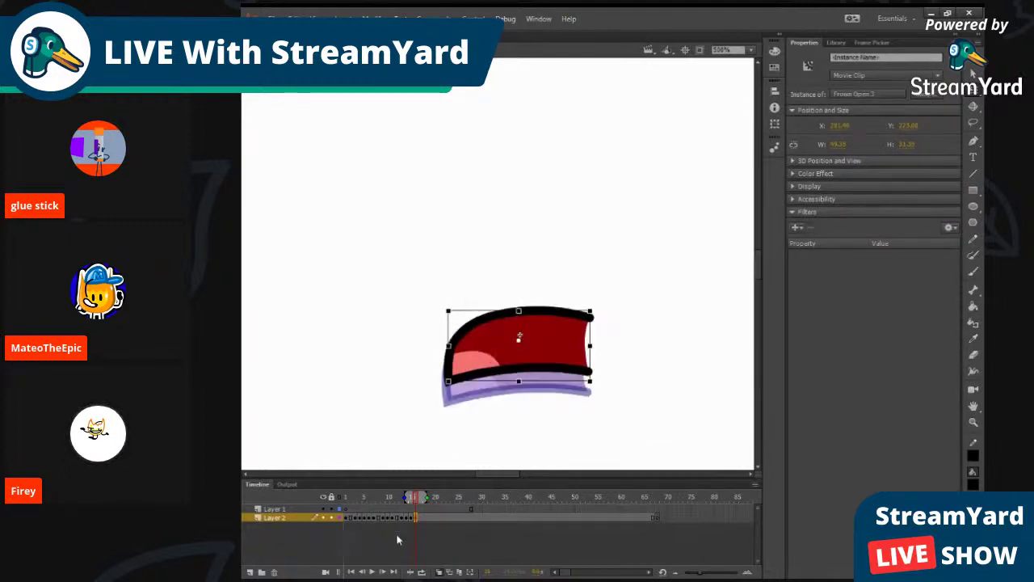
{"action": "left_click", "coordinate": [577, 340]}
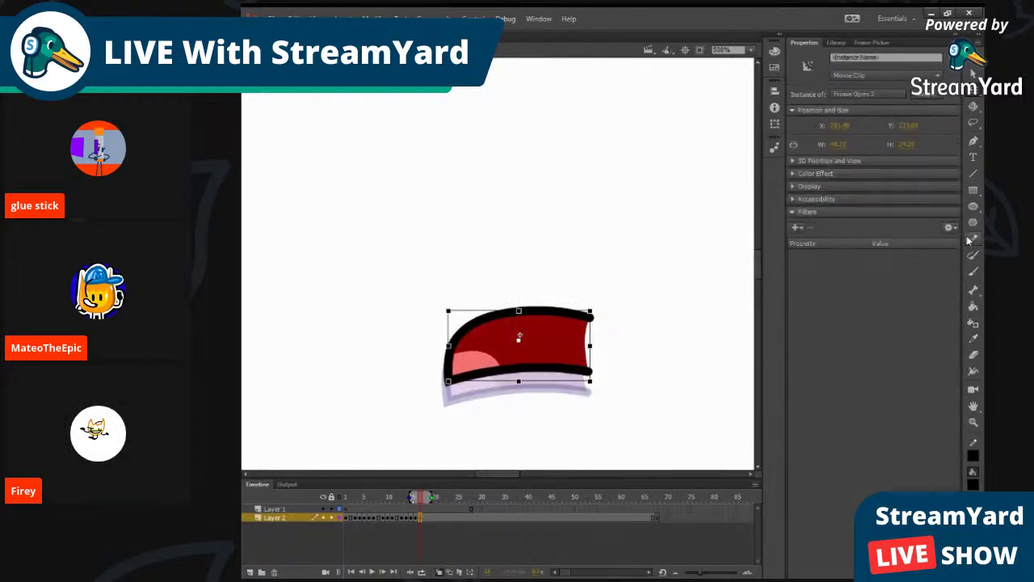
{"action": "left_click", "coordinate": [934, 94]}
{"action": "left_click", "coordinate": [646, 321]}
{"action": "left_click", "coordinate": [748, 189]}
Step: Preview the animation from the start, and swap the mouth in a new frame 19 keyframe on Layer 2 for Frown Teeth
{"action": "left_click_drag", "start_coordinate": [413, 498], "coordinate": [307, 529]}
{"action": "key", "text": "Return"}
{"action": "key", "text": "Return"}
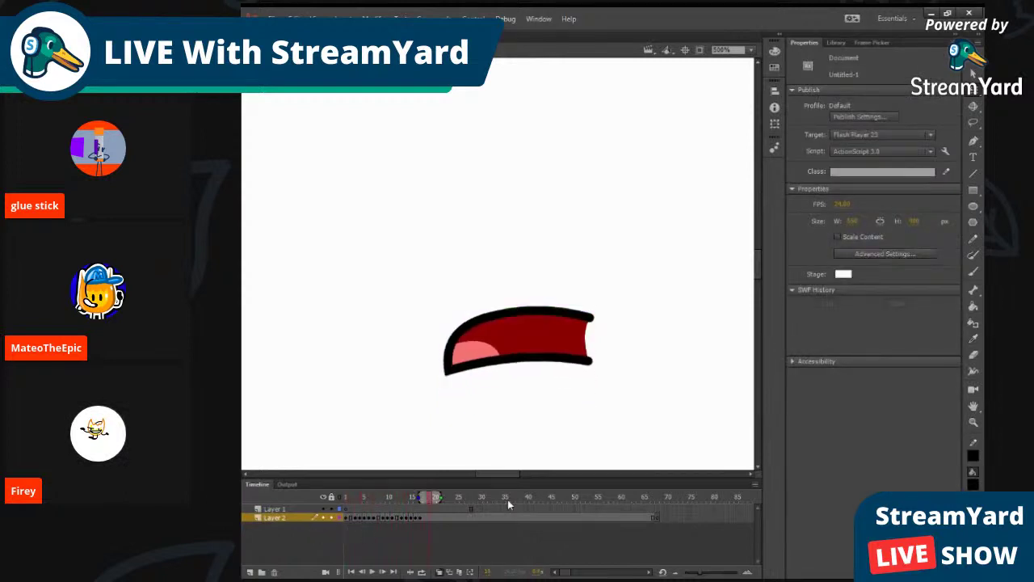
{"action": "left_click", "coordinate": [431, 517]}
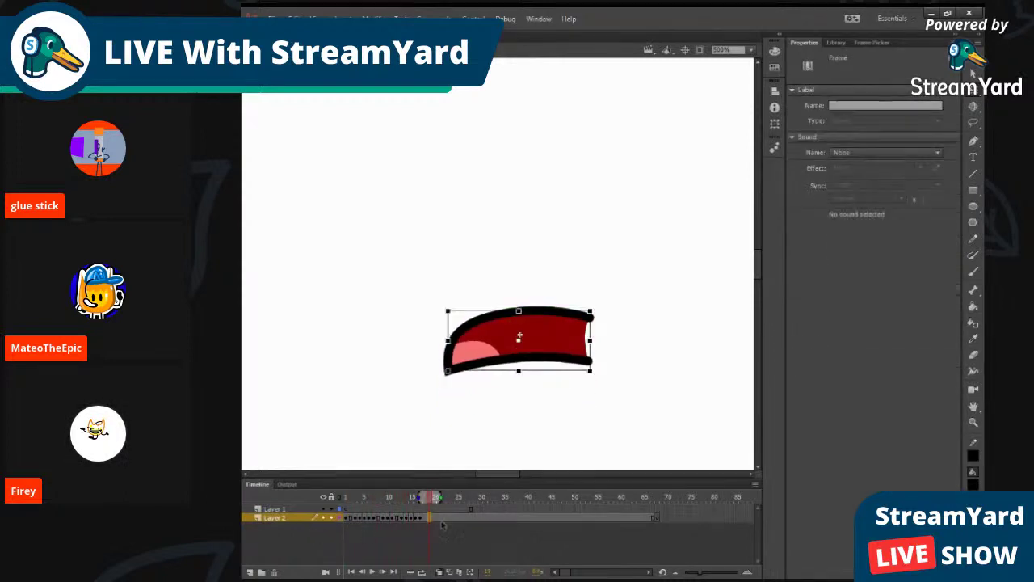
{"action": "left_click", "coordinate": [546, 338]}
{"action": "left_click", "coordinate": [929, 94]}
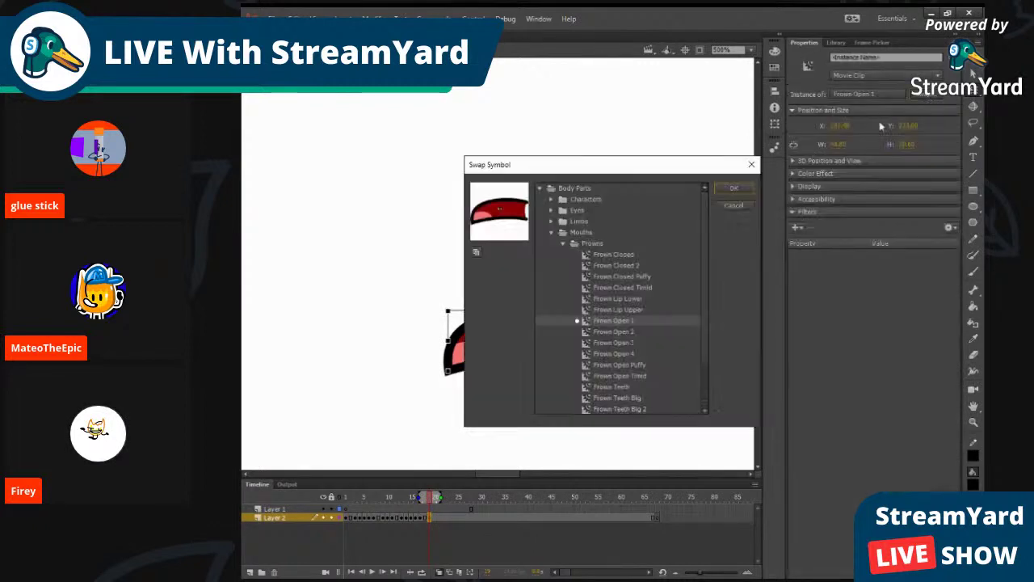
{"action": "scroll", "coordinate": [614, 356], "scroll_direction": "down", "scroll_amount": 2}
{"action": "left_click", "coordinate": [619, 336]}
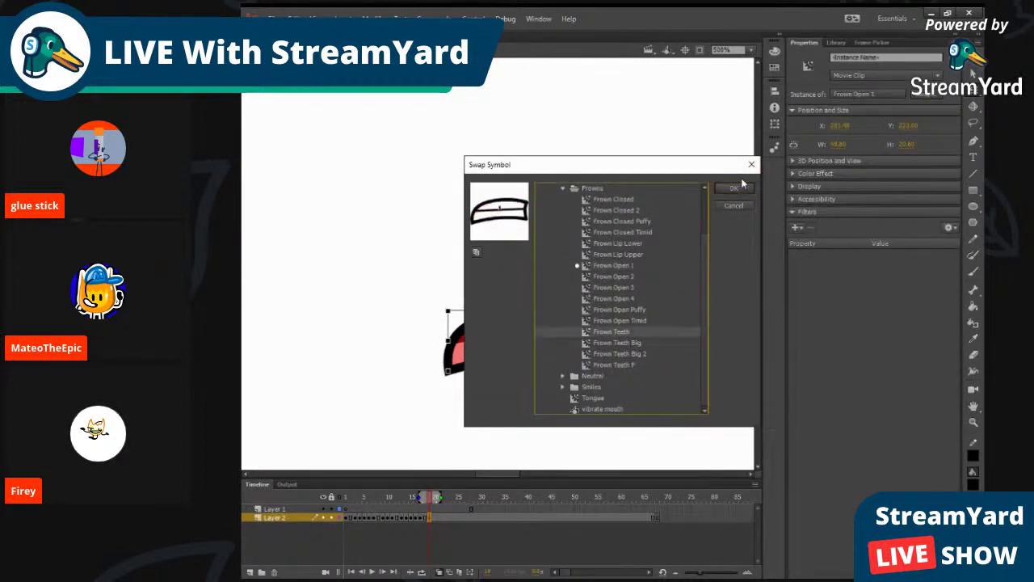
{"action": "left_click", "coordinate": [737, 188]}
Step: Add a keyframe at frame 21 of Layer 2 and swap its teeth mouth for the Frown Open 2 symbol
{"action": "left_click", "coordinate": [436, 518]}
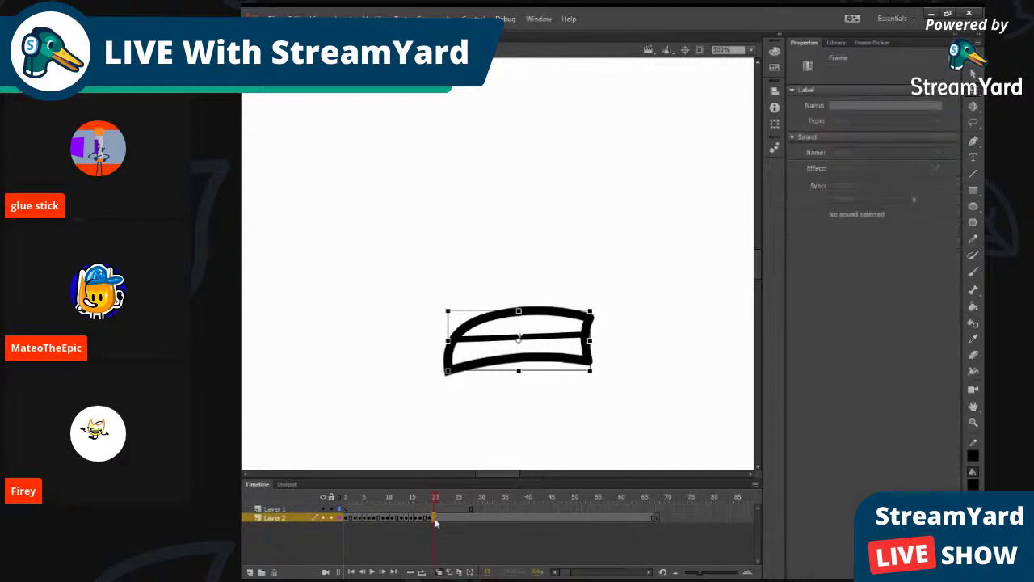
{"action": "left_click", "coordinate": [594, 321]}
{"action": "left_click", "coordinate": [919, 95]}
{"action": "left_click", "coordinate": [635, 330]}
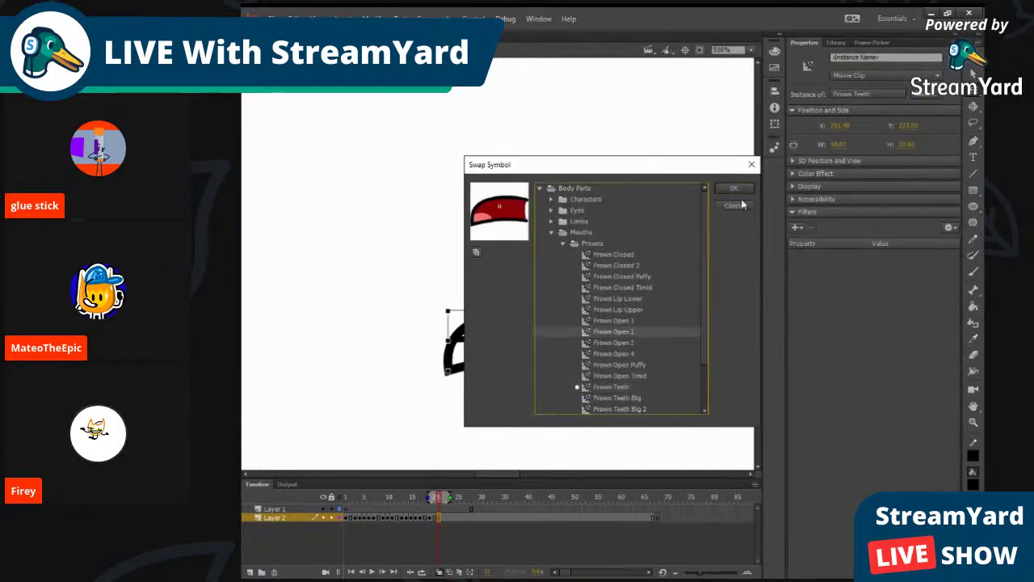
{"action": "left_click", "coordinate": [733, 187]}
Step: Add a keyframe at frame 22 of Layer 2 and swap its mouth for the Frown Open 3 symbol
{"action": "left_click", "coordinate": [442, 521]}
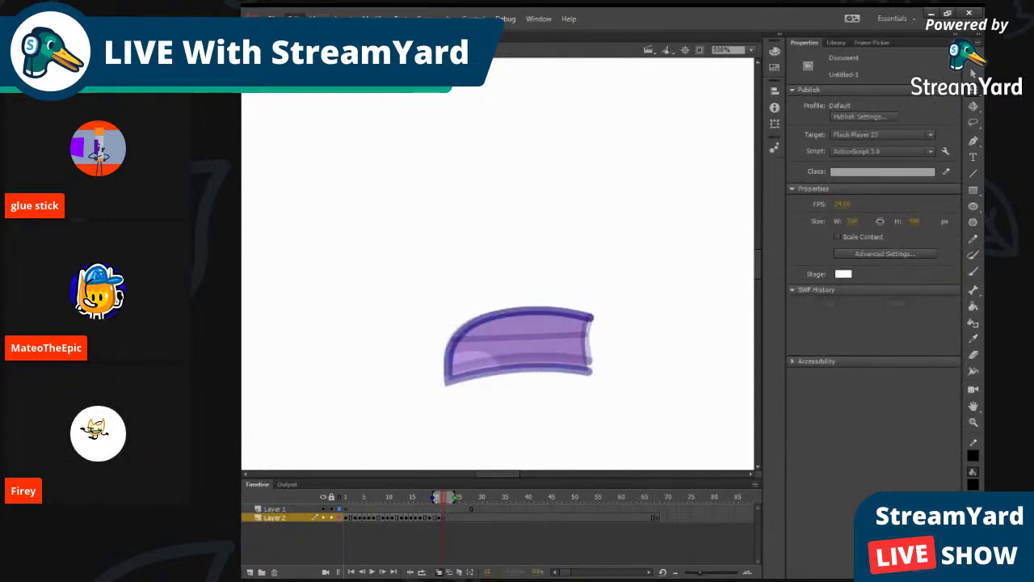
{"action": "key", "text": "ctrl+z"}
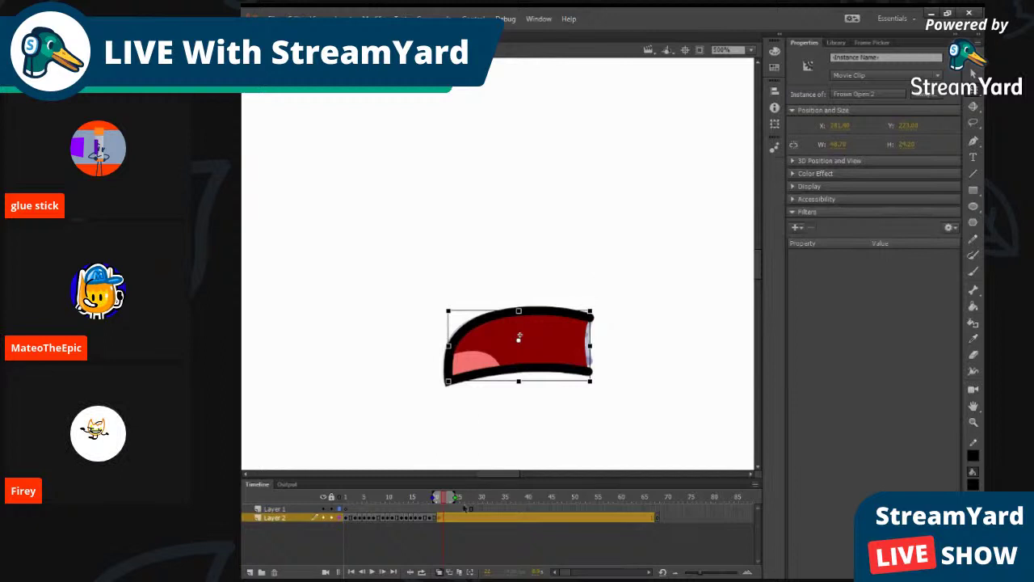
{"action": "left_click", "coordinate": [443, 518]}
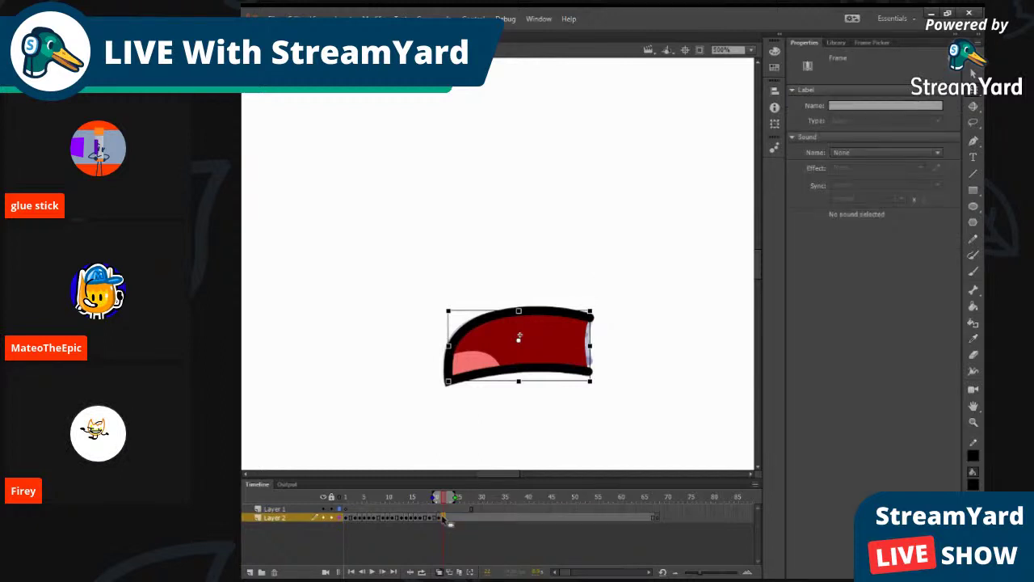
{"action": "left_click", "coordinate": [574, 355]}
{"action": "left_click", "coordinate": [925, 95]}
{"action": "left_click", "coordinate": [614, 343]}
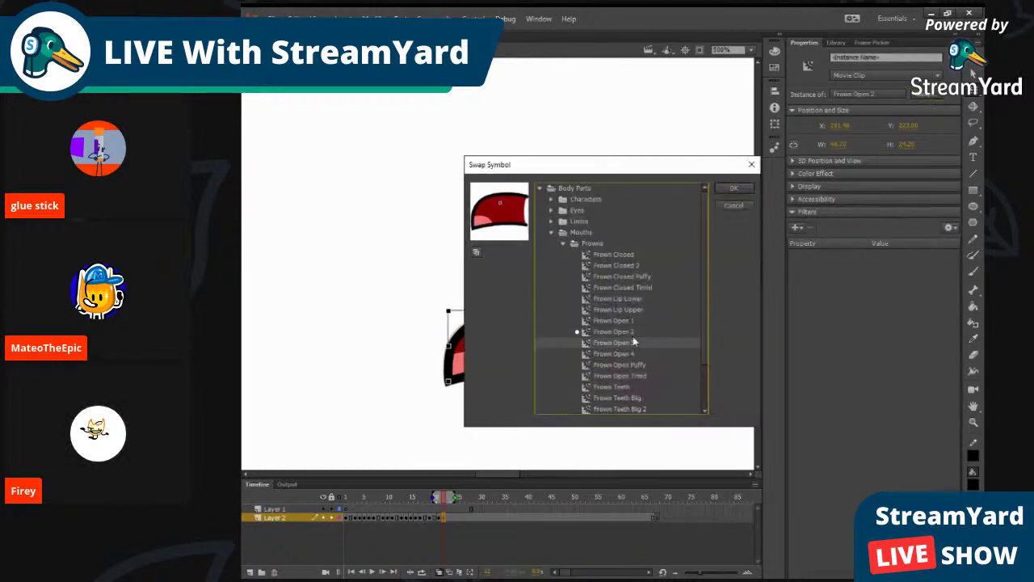
{"action": "left_click", "coordinate": [734, 189]}
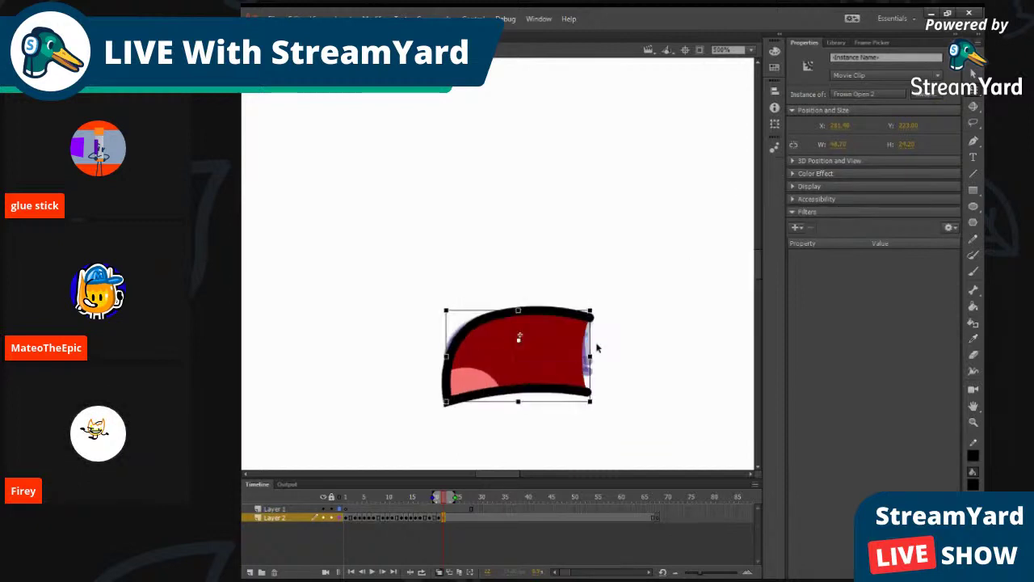
Step: Try to add a keyframe at frame 23 of Layer 2 and swap its mouth for Frown Open 2
{"action": "left_click", "coordinate": [448, 519]}
{"action": "key", "text": "F6"}
{"action": "left_click", "coordinate": [529, 376]}
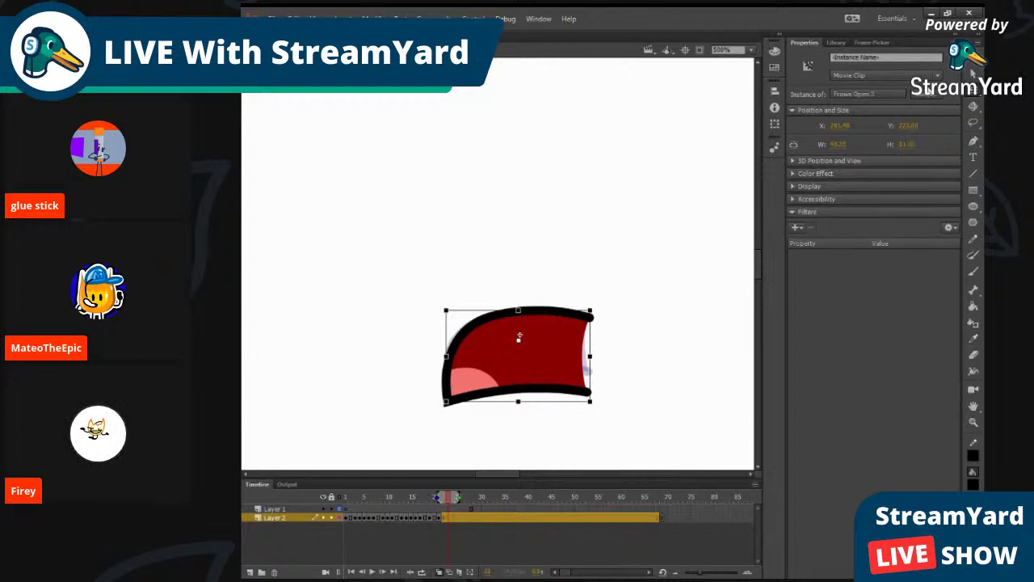
{"action": "left_click", "coordinate": [928, 95]}
{"action": "left_click", "coordinate": [618, 331]}
{"action": "left_click", "coordinate": [734, 187]}
Step: Swap the mouth at frame 22 of Layer 2 back to the Frown Open 3 symbol
{"action": "left_click_drag", "start_coordinate": [449, 503], "coordinate": [444, 502]}
{"action": "left_click", "coordinate": [557, 322]}
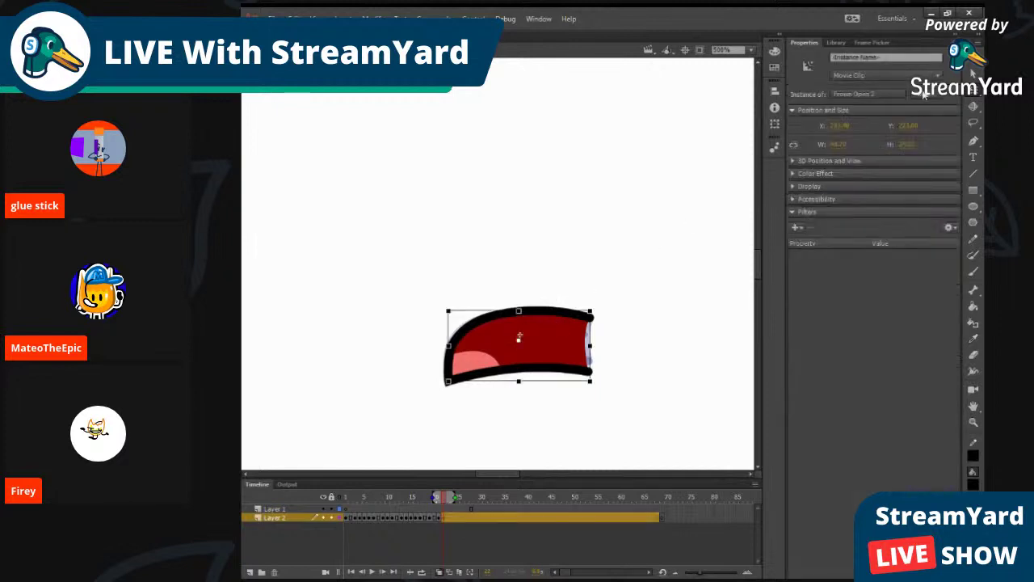
{"action": "left_click", "coordinate": [913, 95]}
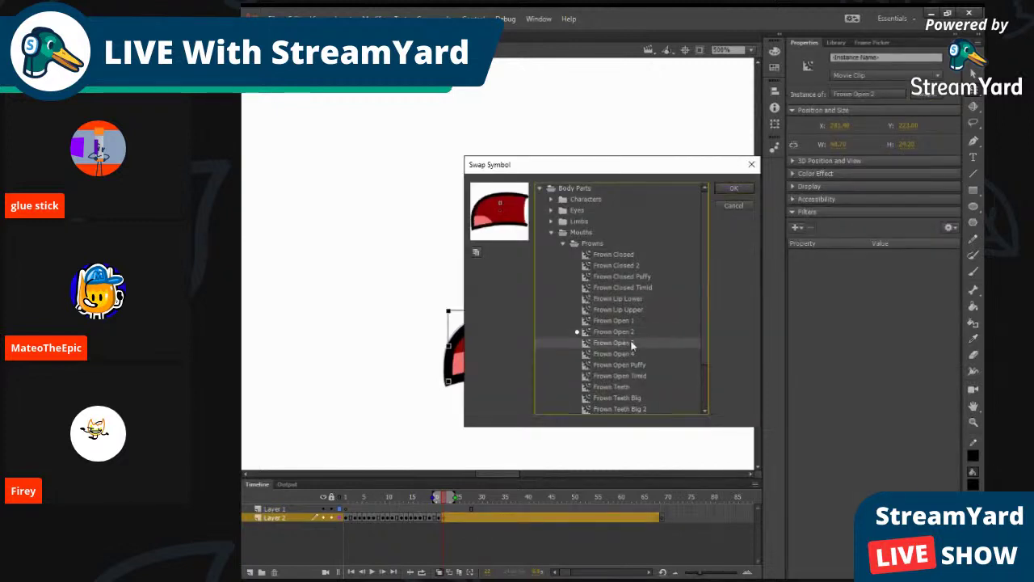
{"action": "left_click", "coordinate": [732, 205]}
Step: Add a keyframe at frame 23 of Layer 2 and swap its mouth for the Frown Open 2 symbol
{"action": "left_click", "coordinate": [450, 517]}
{"action": "key", "text": "F5"}
{"action": "left_click", "coordinate": [563, 361]}
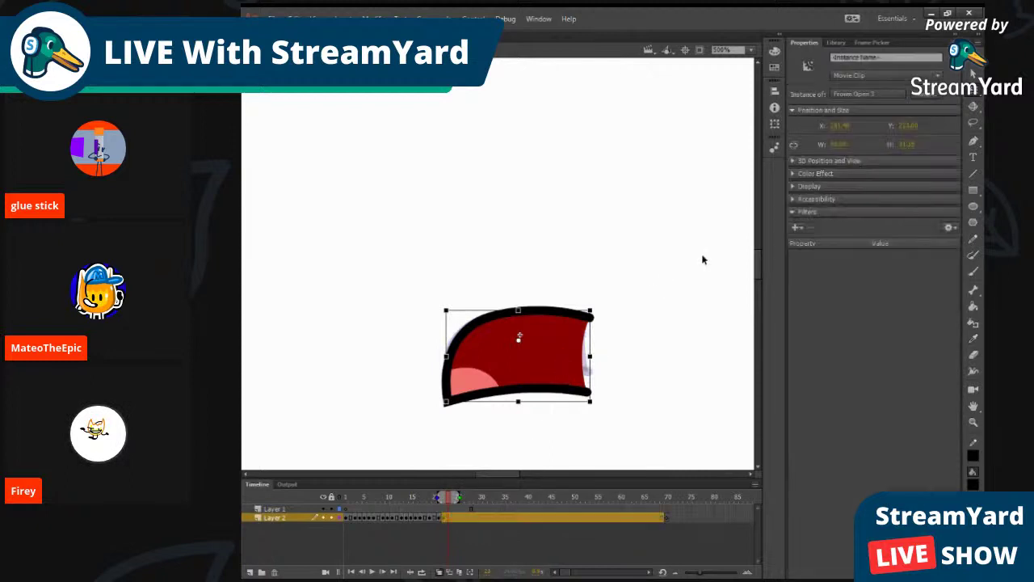
{"action": "left_click", "coordinate": [453, 518]}
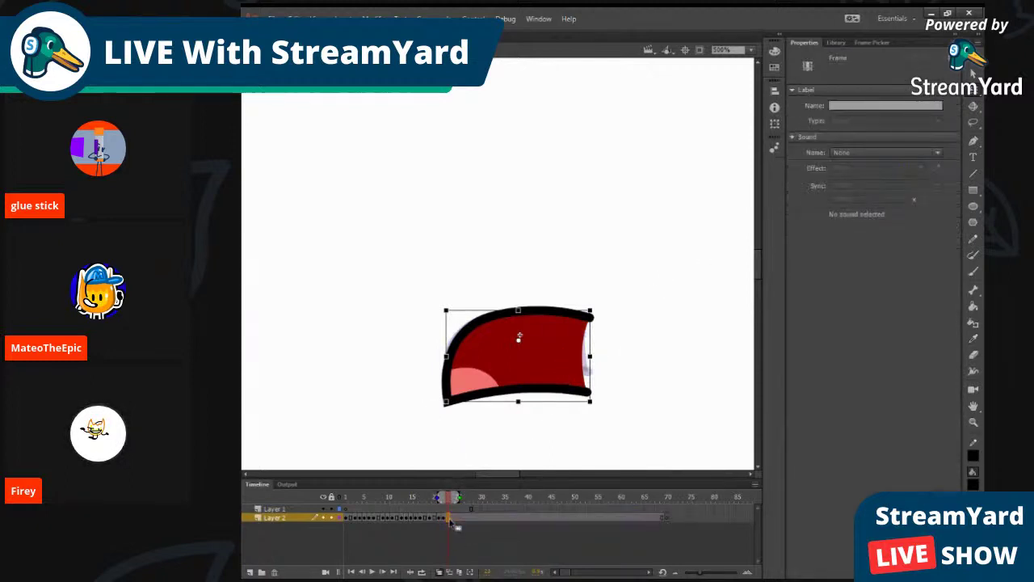
{"action": "left_click", "coordinate": [554, 364]}
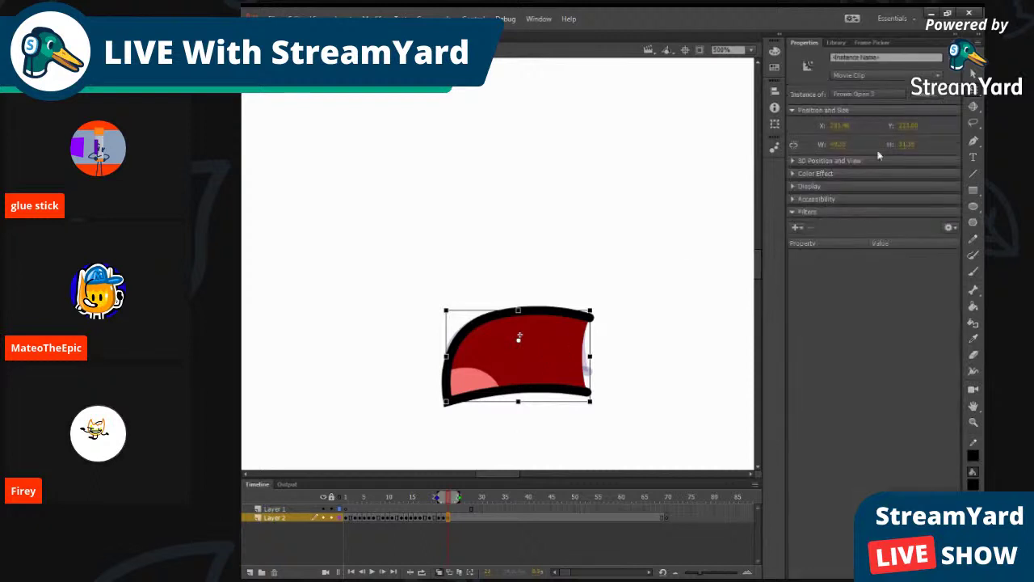
{"action": "left_click", "coordinate": [937, 94]}
{"action": "left_click", "coordinate": [626, 332]}
{"action": "left_click", "coordinate": [737, 189]}
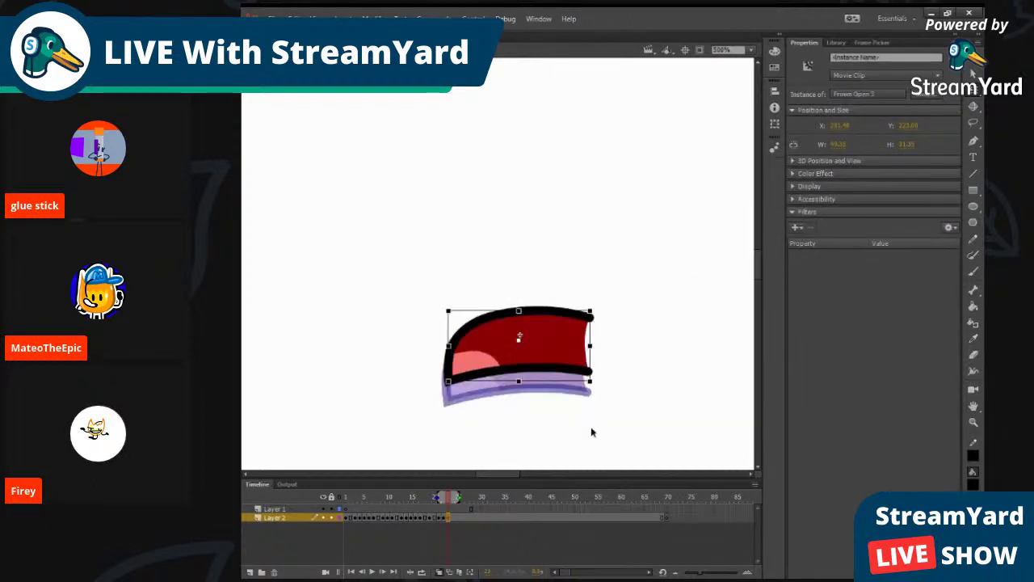
Step: Add a keyframe at frame 24 of Layer 2 and swap its open mouth for the Frown Teeth symbol
{"action": "left_click", "coordinate": [454, 518]}
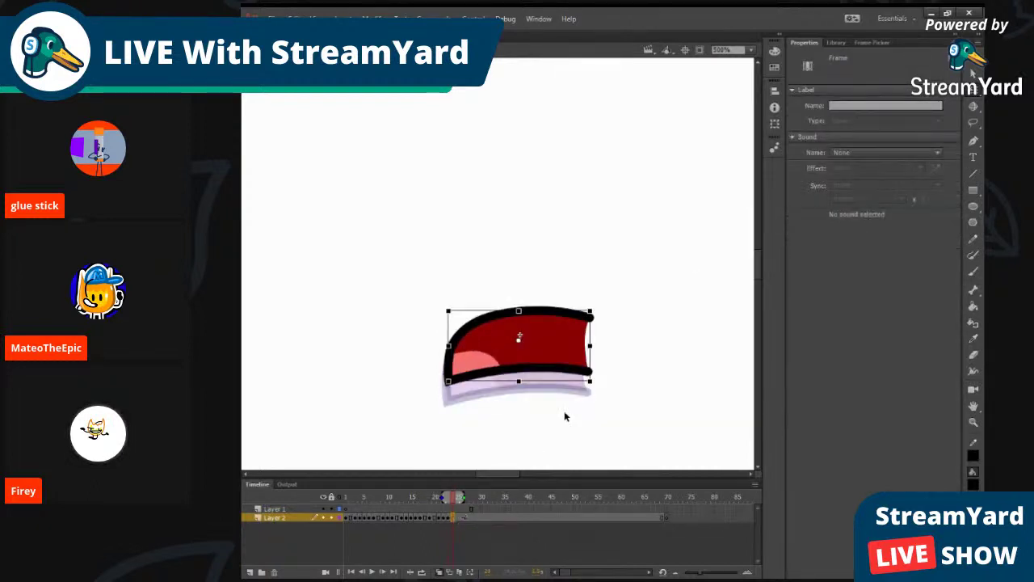
{"action": "left_click", "coordinate": [570, 340]}
{"action": "left_click", "coordinate": [925, 95]}
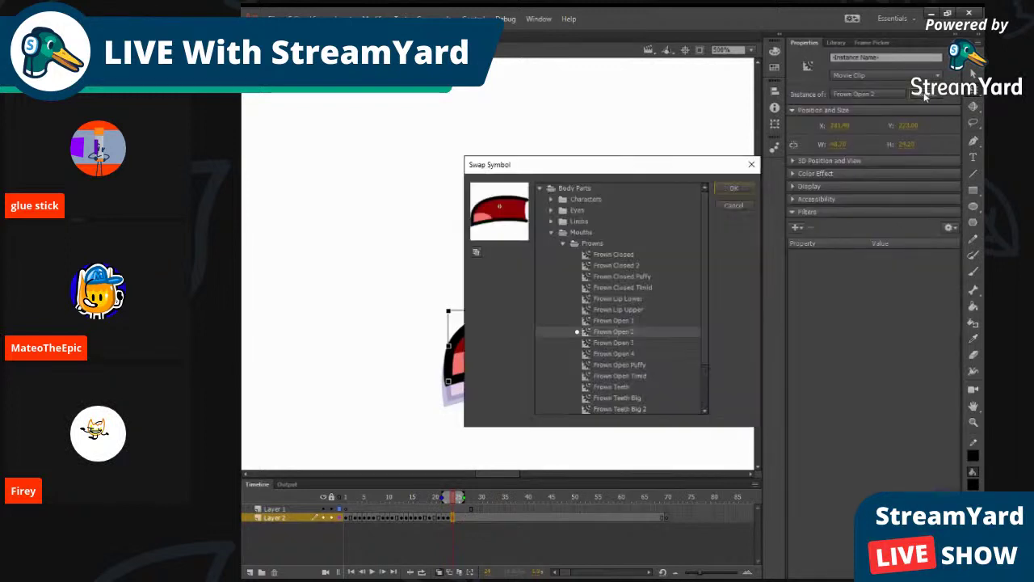
{"action": "left_click", "coordinate": [651, 378]}
{"action": "left_click", "coordinate": [651, 386]}
{"action": "left_click", "coordinate": [734, 191]}
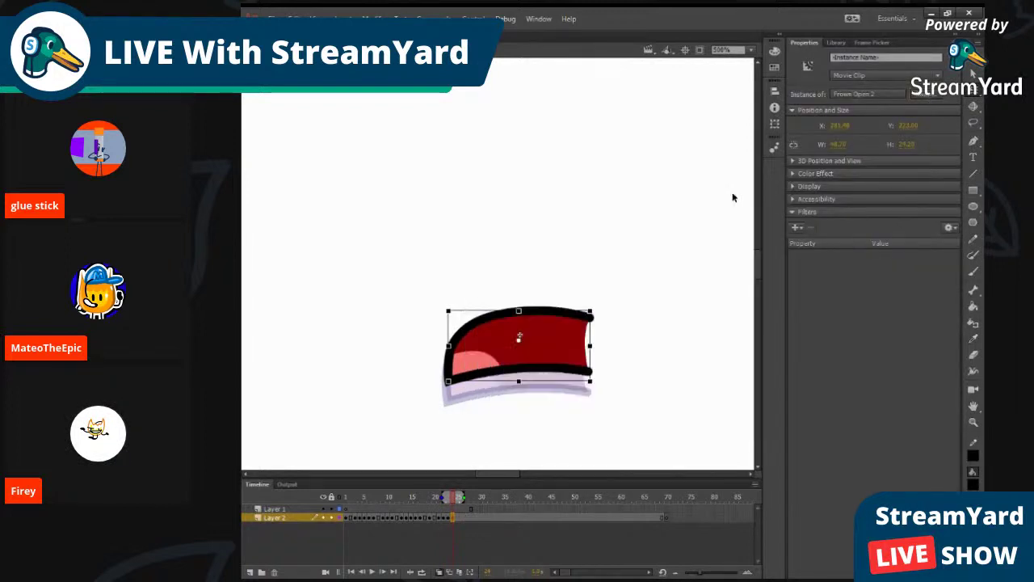
Step: Add the static text "This is a test" on Layer 1 at frame 1, above the mouth
{"action": "left_click_drag", "start_coordinate": [451, 504], "coordinate": [350, 500]}
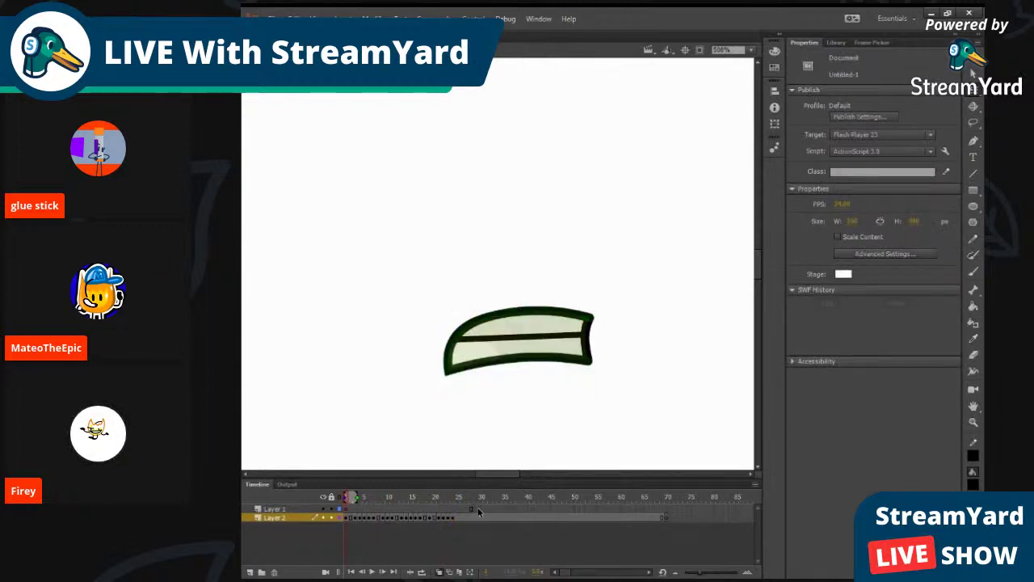
{"action": "left_click", "coordinate": [291, 509]}
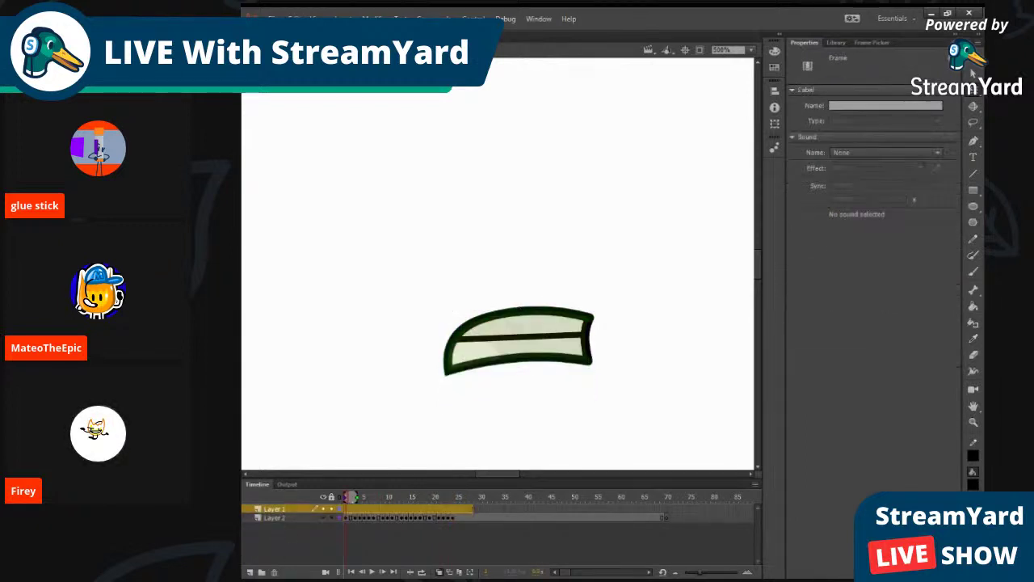
{"action": "left_click", "coordinate": [973, 157]}
{"action": "left_click", "coordinate": [262, 175]}
{"action": "type", "text": "Thi"}
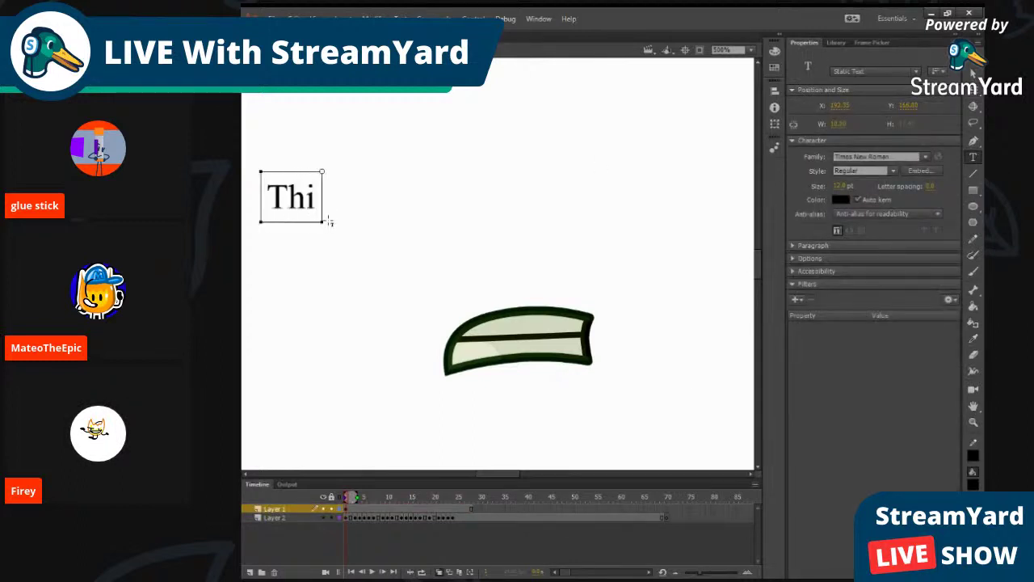
{"action": "type", "text": "s is a test"}
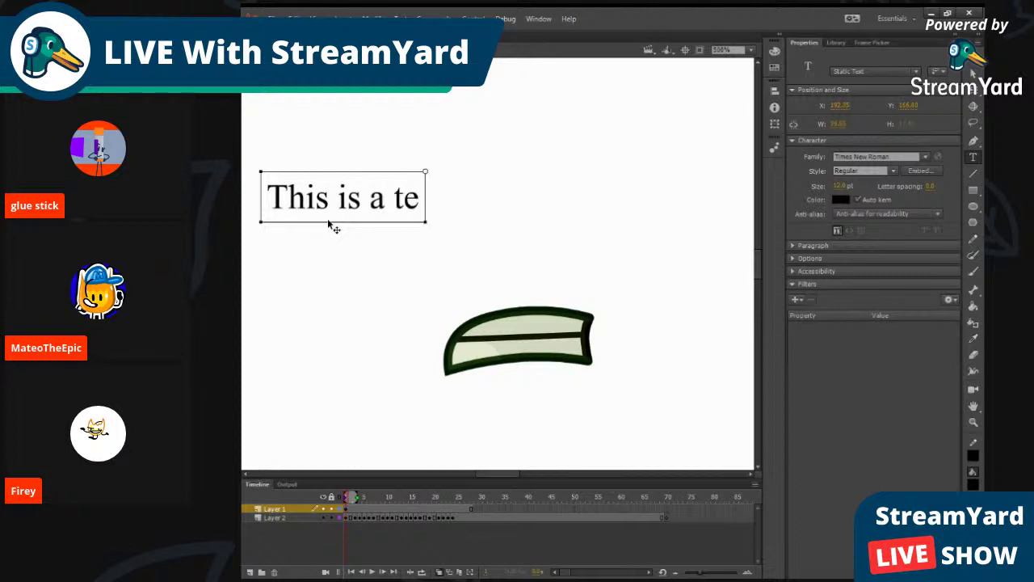
{"action": "left_click", "coordinate": [978, 90]}
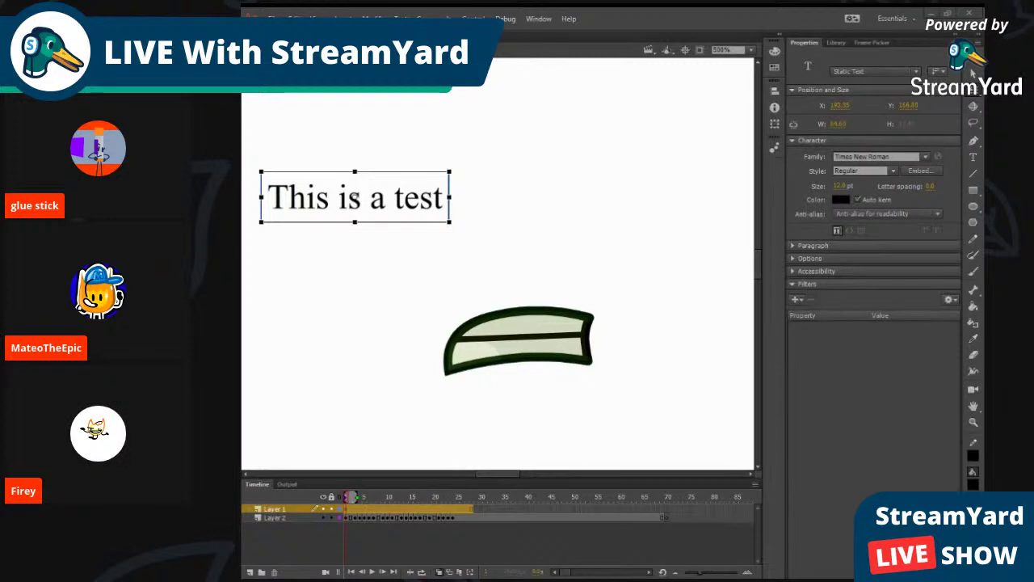
Step: Play and scrub through the animation from frame 1 to review the mouth movement against the text
{"action": "left_click", "coordinate": [372, 498]}
{"action": "left_click_drag", "start_coordinate": [372, 498], "coordinate": [348, 497]}
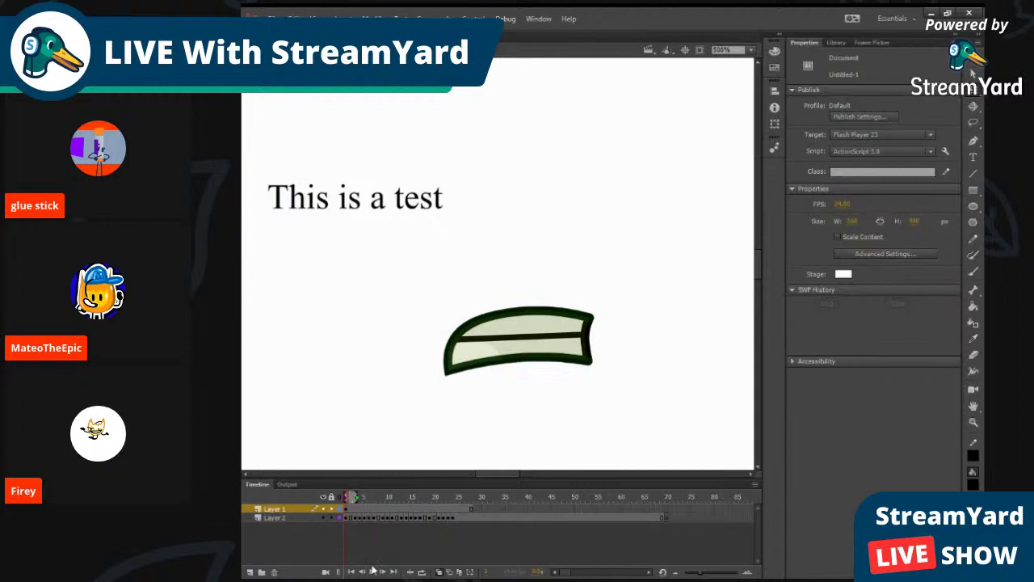
{"action": "left_click", "coordinate": [372, 570]}
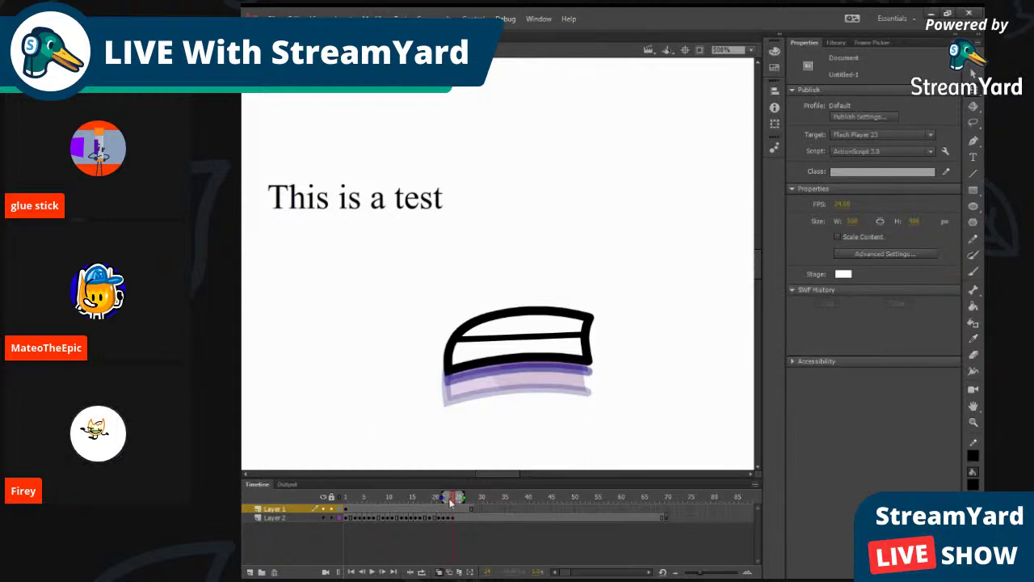
{"action": "left_click_drag", "start_coordinate": [452, 496], "coordinate": [353, 496]}
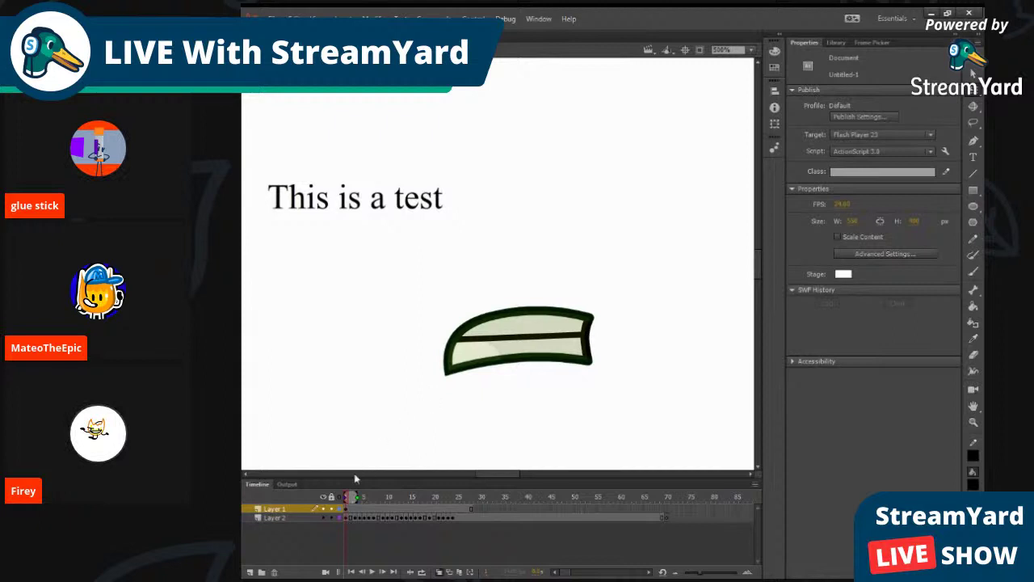
{"action": "left_click_drag", "start_coordinate": [353, 501], "coordinate": [470, 534]}
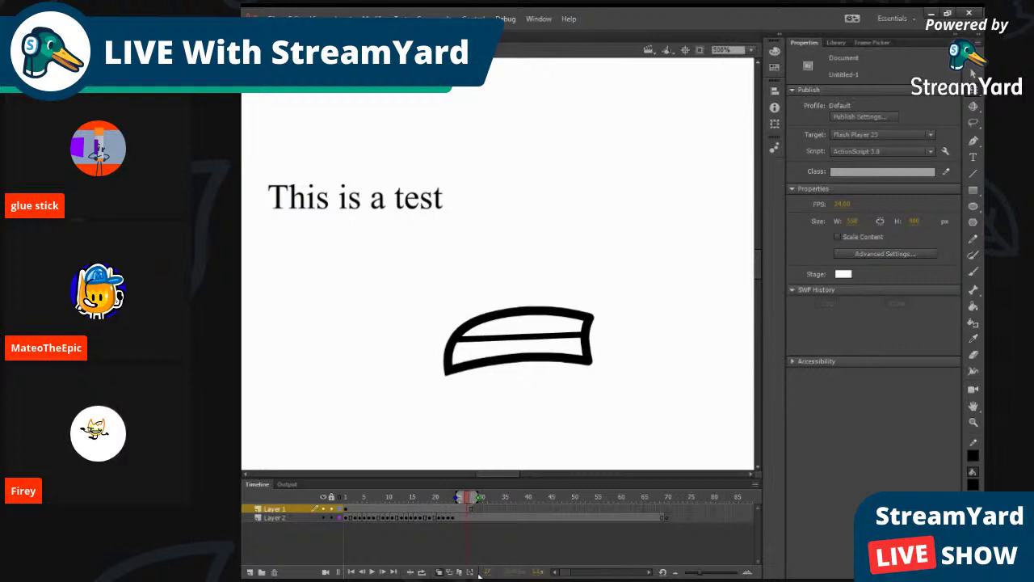
{"action": "left_click", "coordinate": [373, 572]}
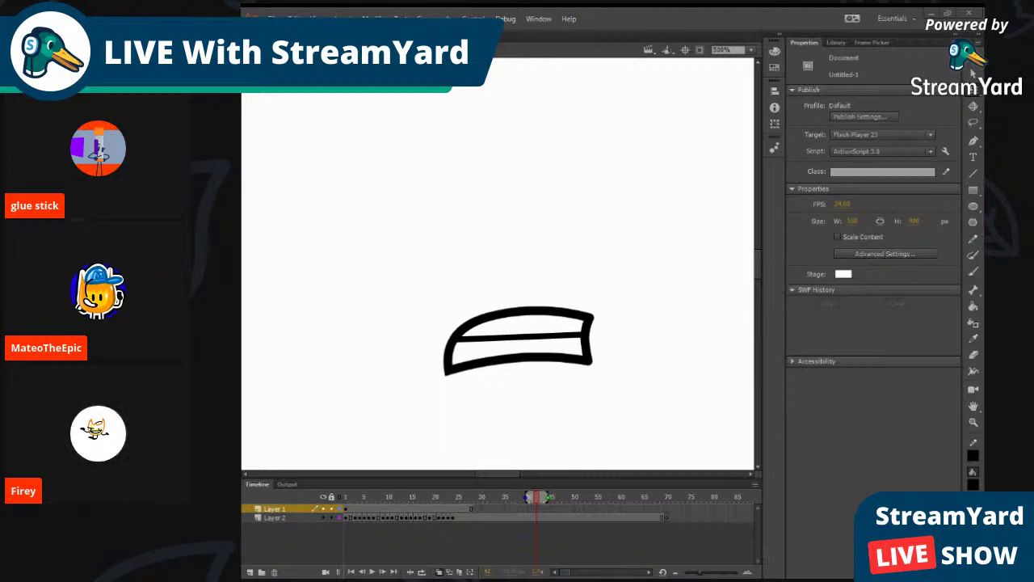
{"action": "scroll", "coordinate": [416, 245], "scroll_direction": "down", "scroll_amount": 5}
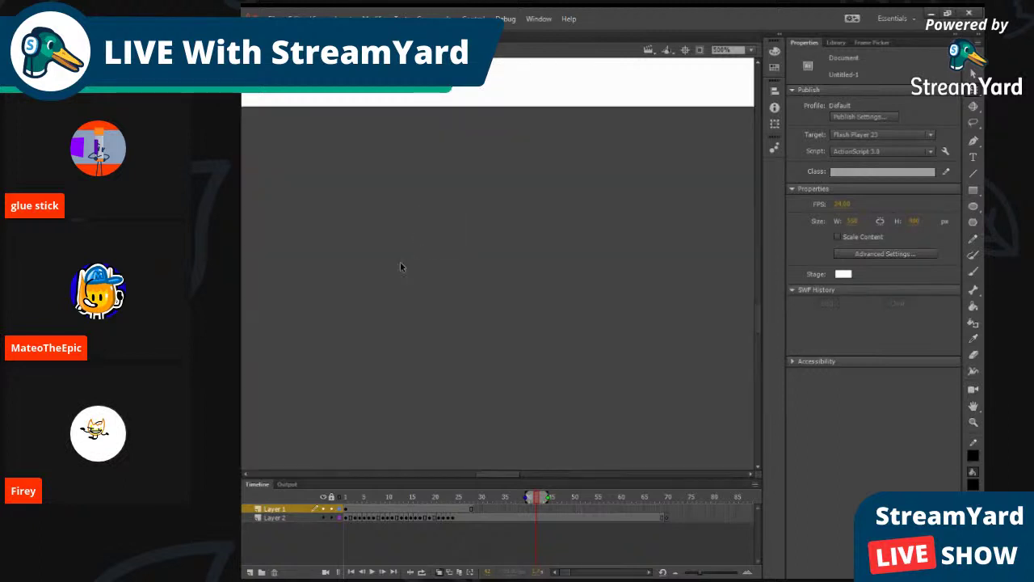